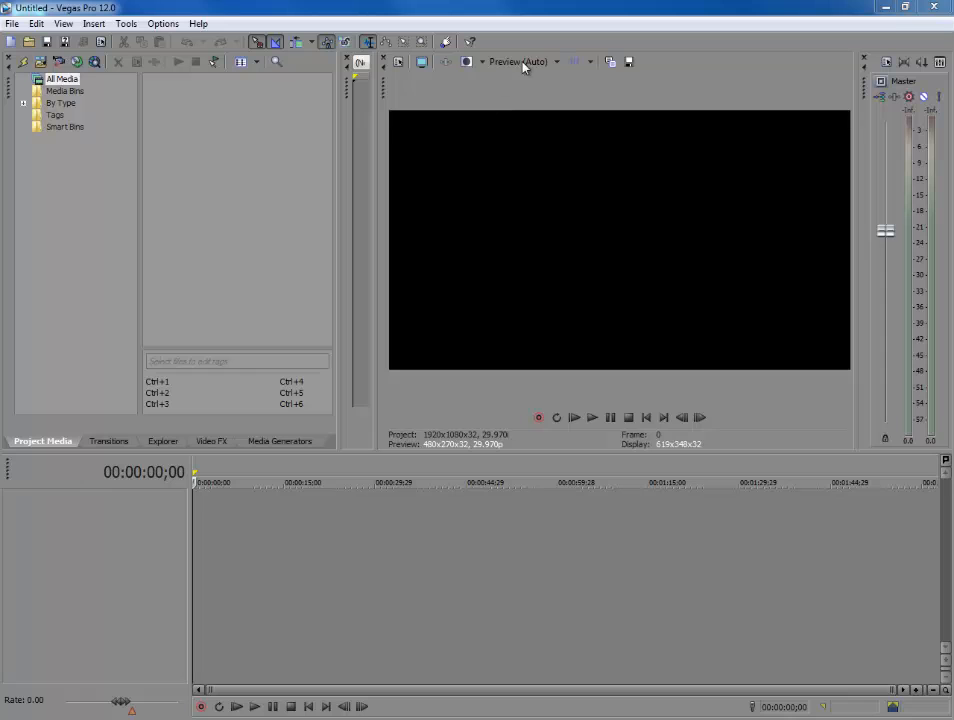
click(555, 62)
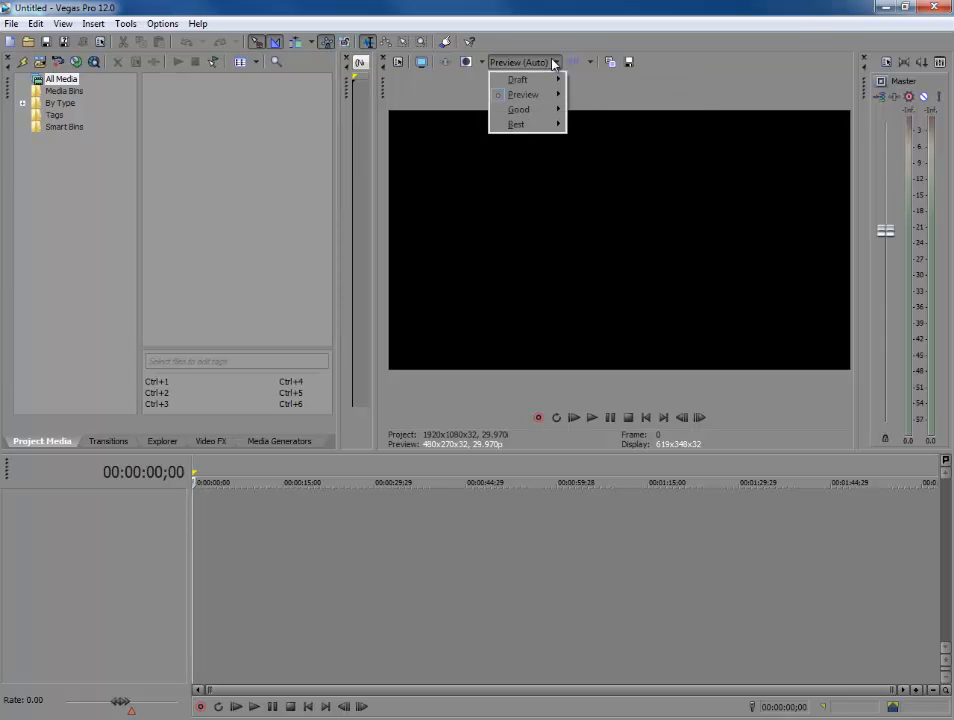
mouse_move(545, 112)
right_click(129, 558)
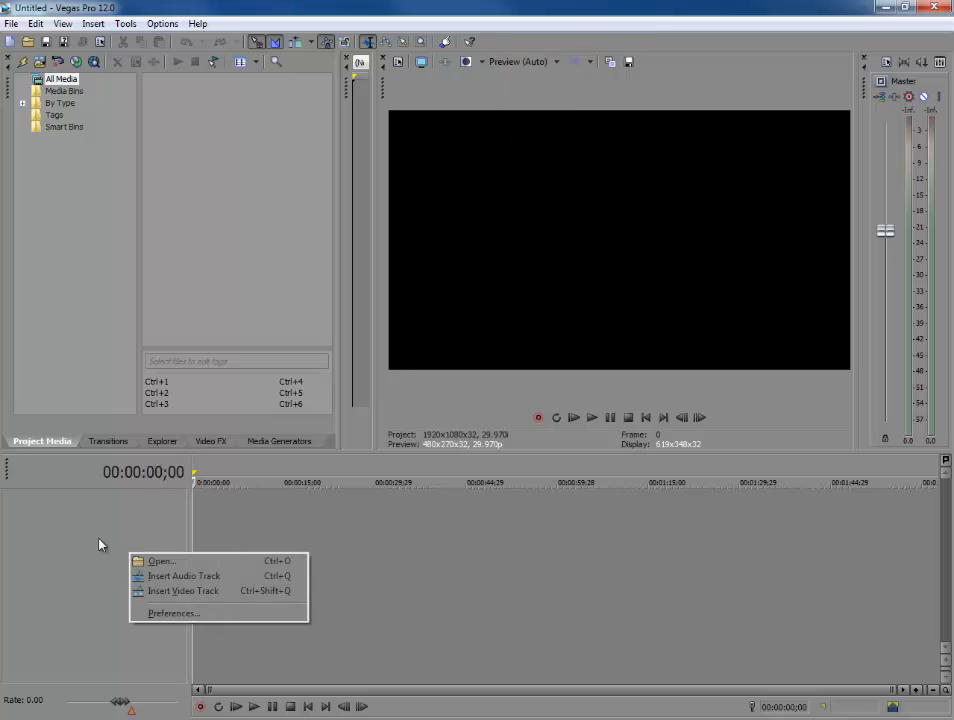
click(98, 543)
Import the video files MVI_1355.MOV and MVI_1372.MOV from the Glad All Over folder into the project media.
click(11, 23)
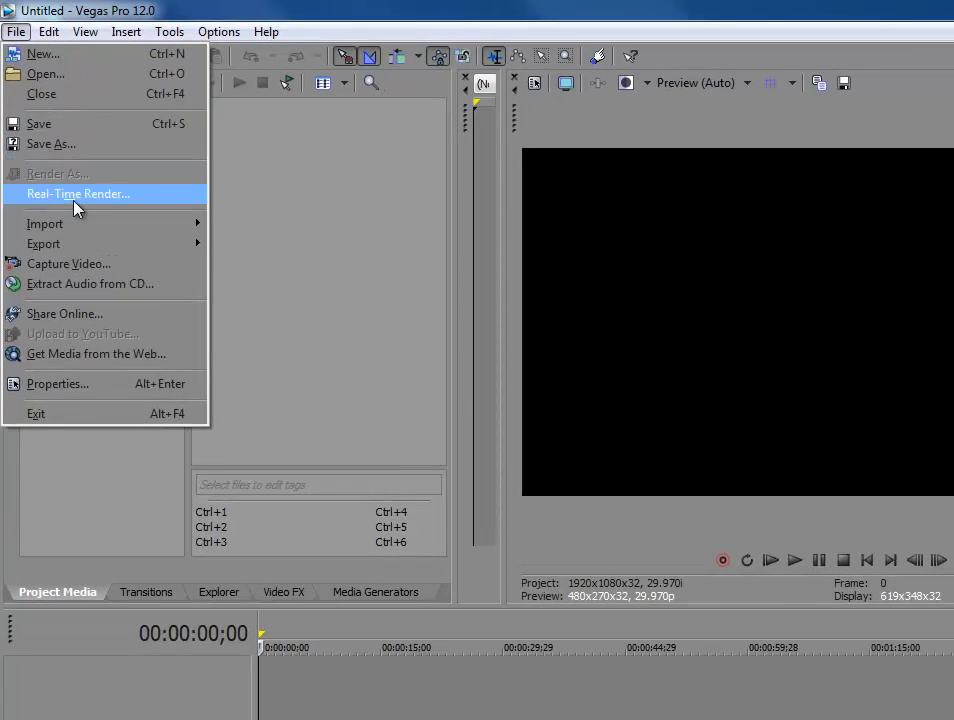
mouse_move(76, 240)
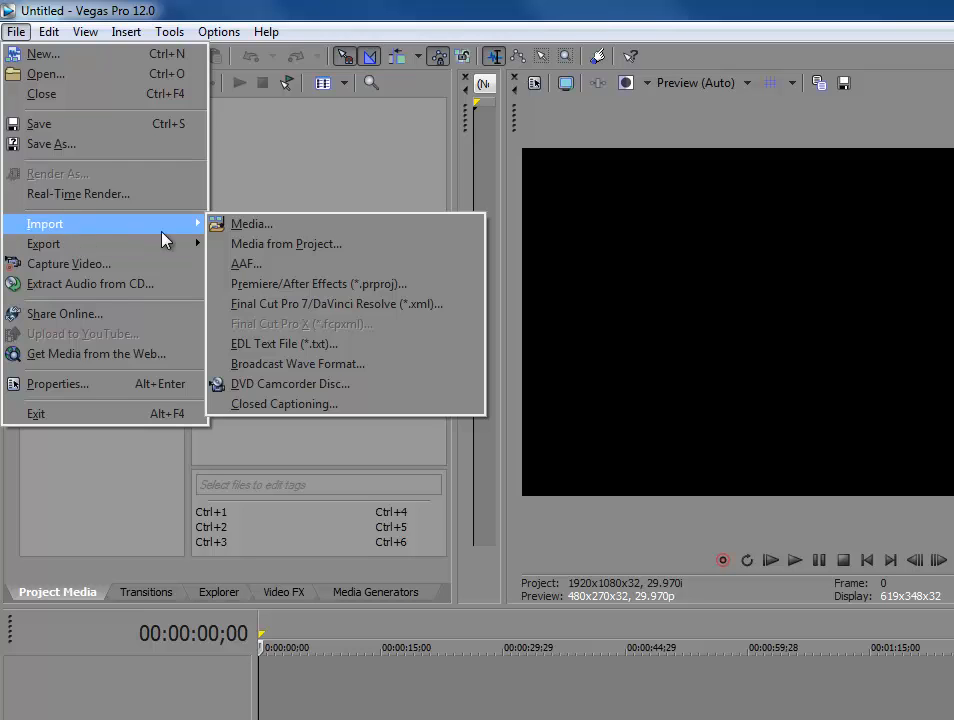
mouse_move(166, 236)
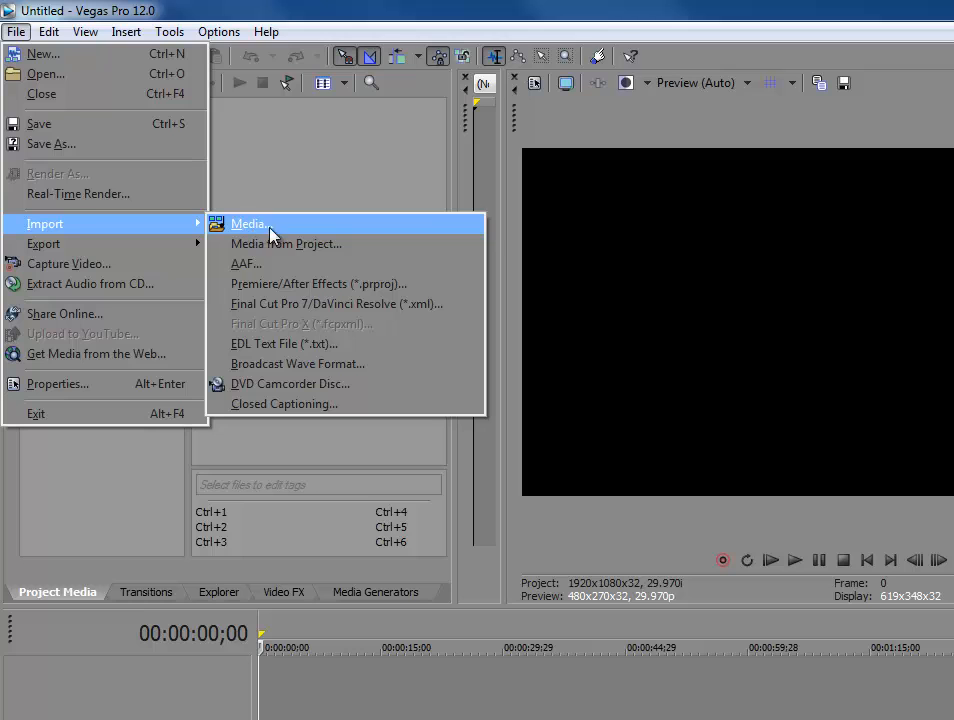
click(283, 234)
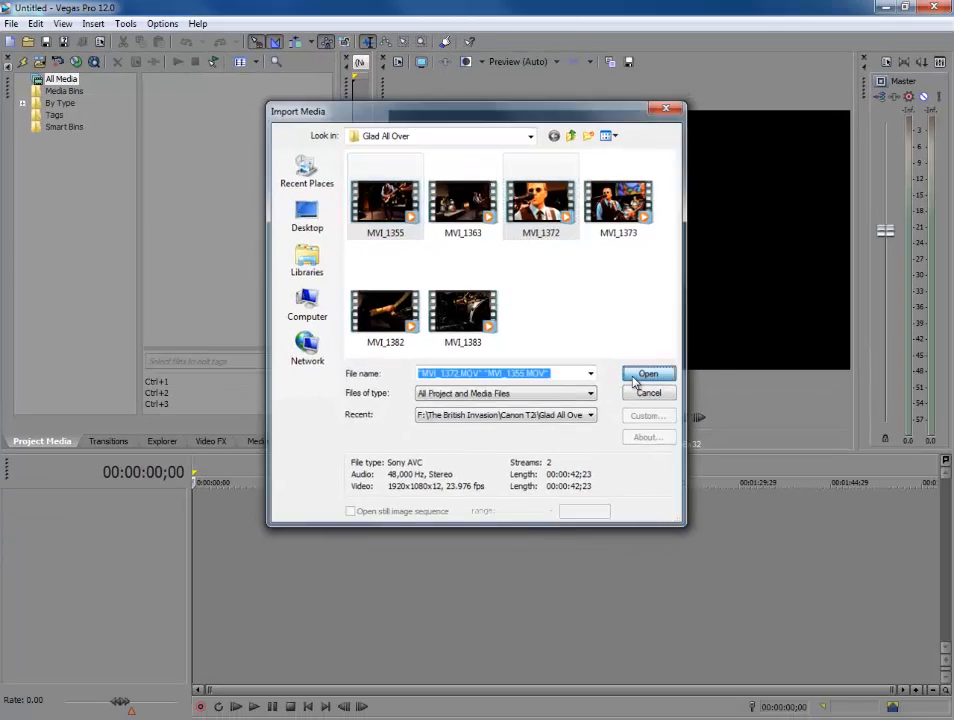
click(712, 412)
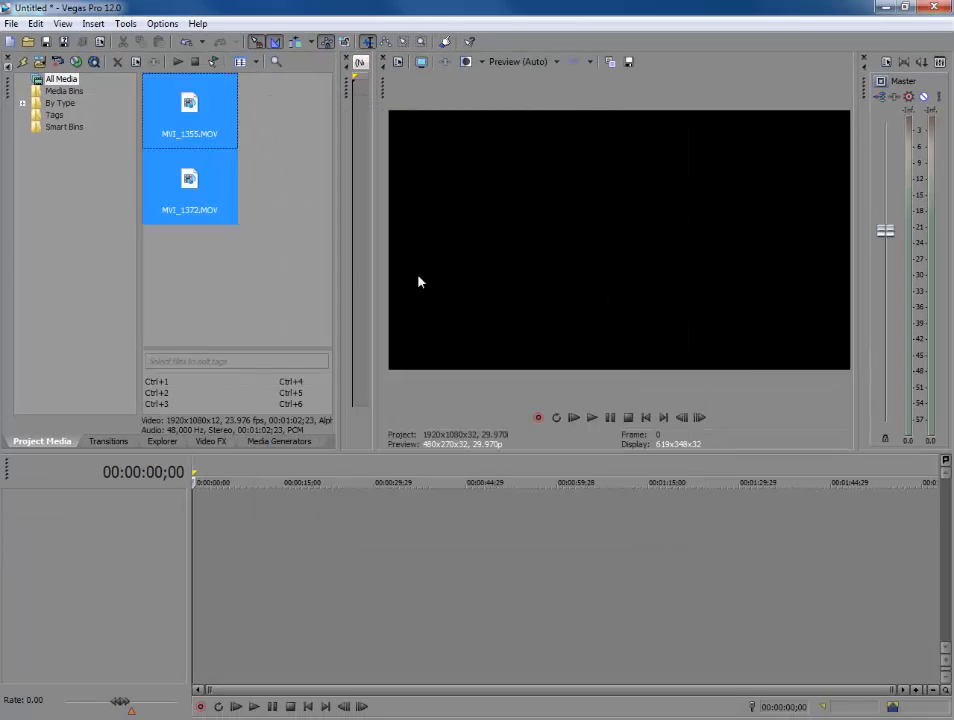
Place MVI_1372.MOV at the start of the timeline and match the project's video settings to it.
click(260, 209)
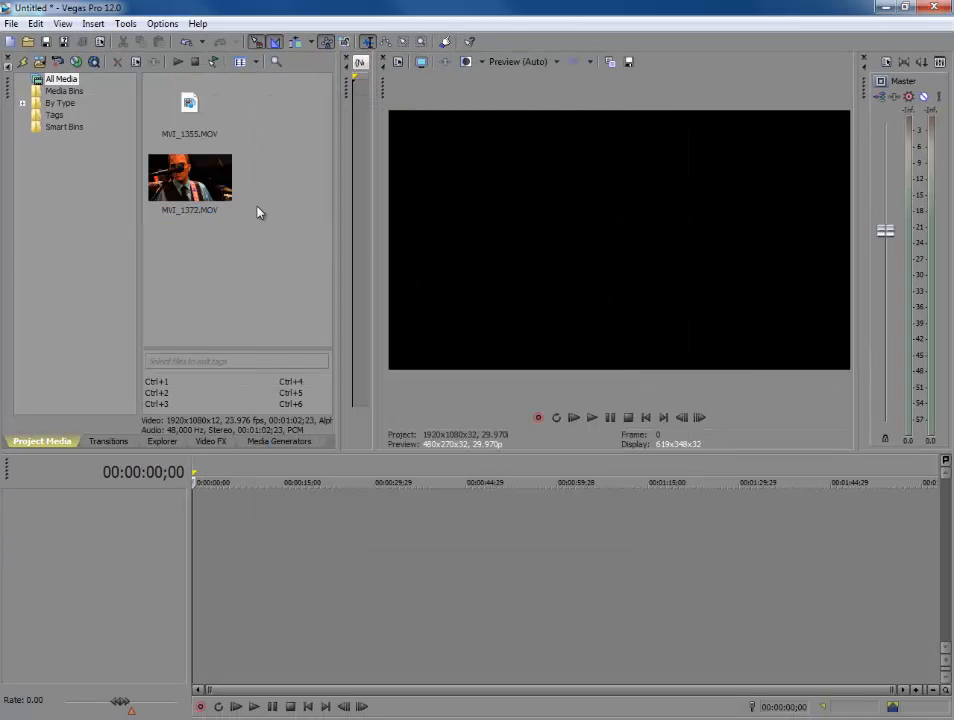
click(222, 211)
drag(222, 211, 204, 573)
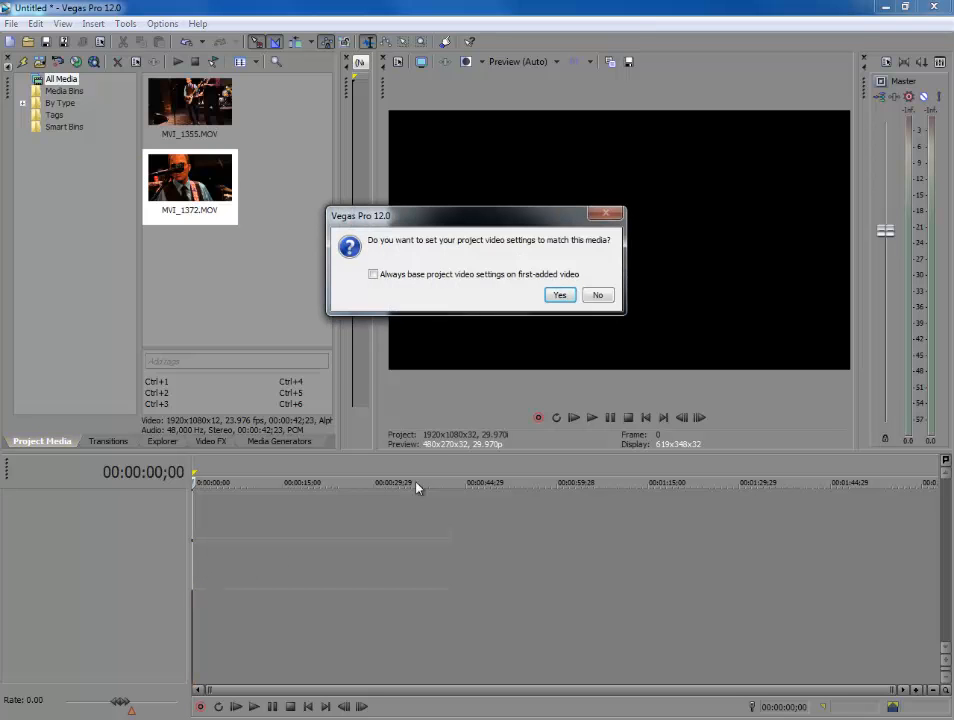
click(558, 295)
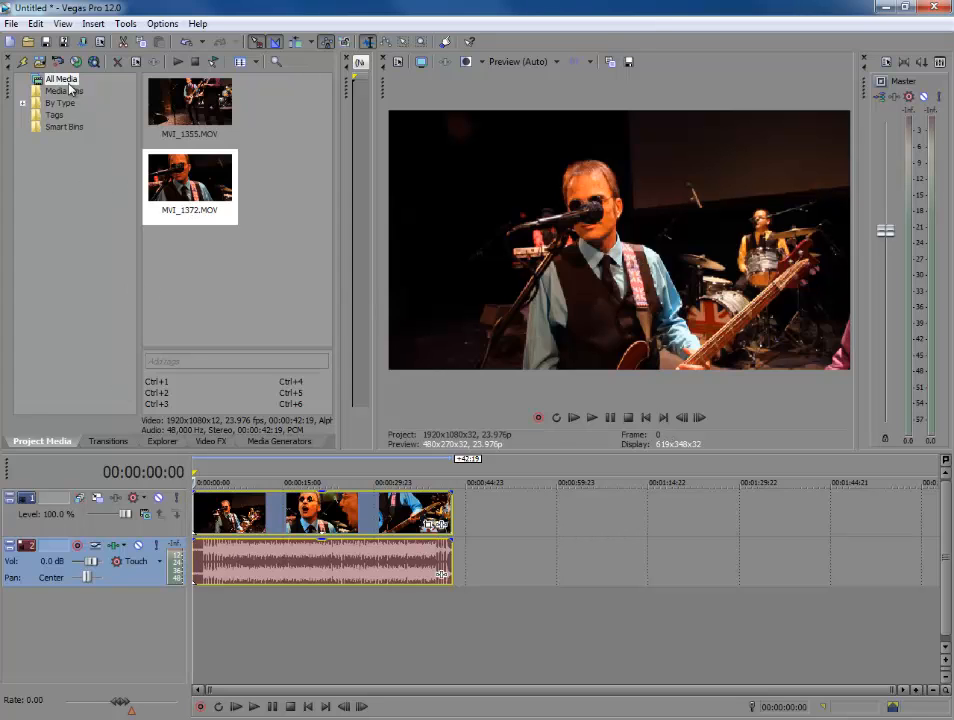
Play the opening of the MVI_1372 clip and split its video and audio at about 00:00:02:15.
key(space)
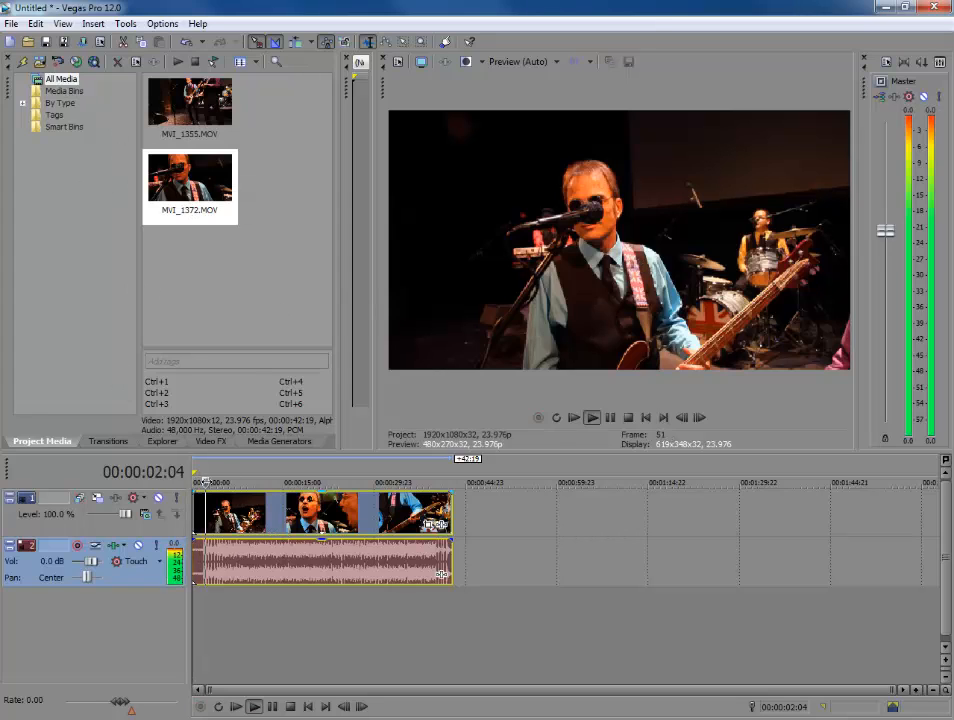
drag(236, 520, 251, 526)
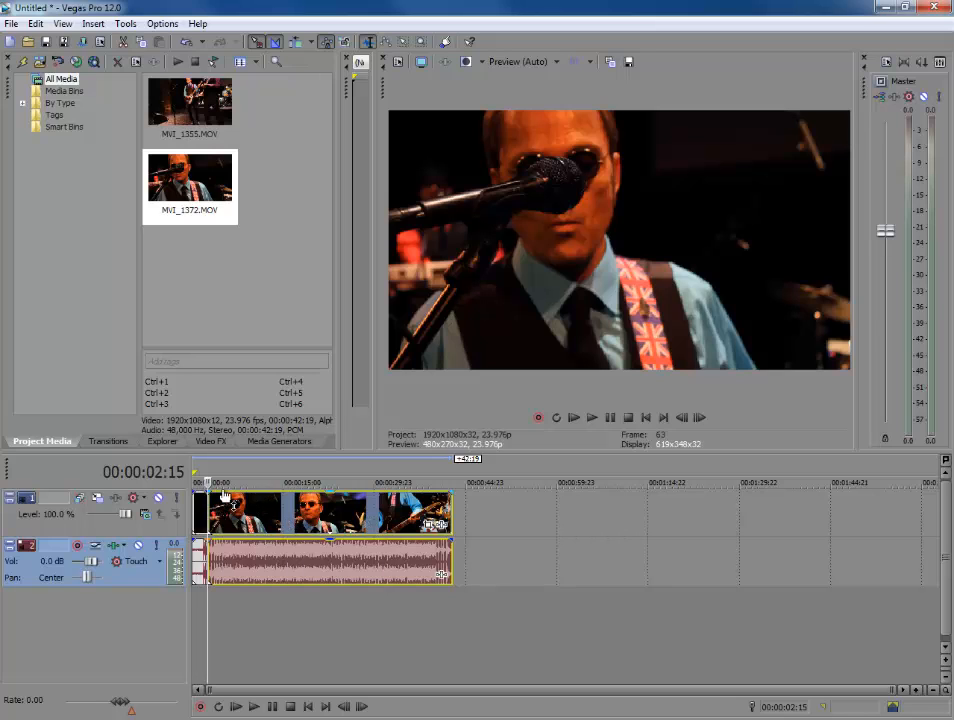
key(space)
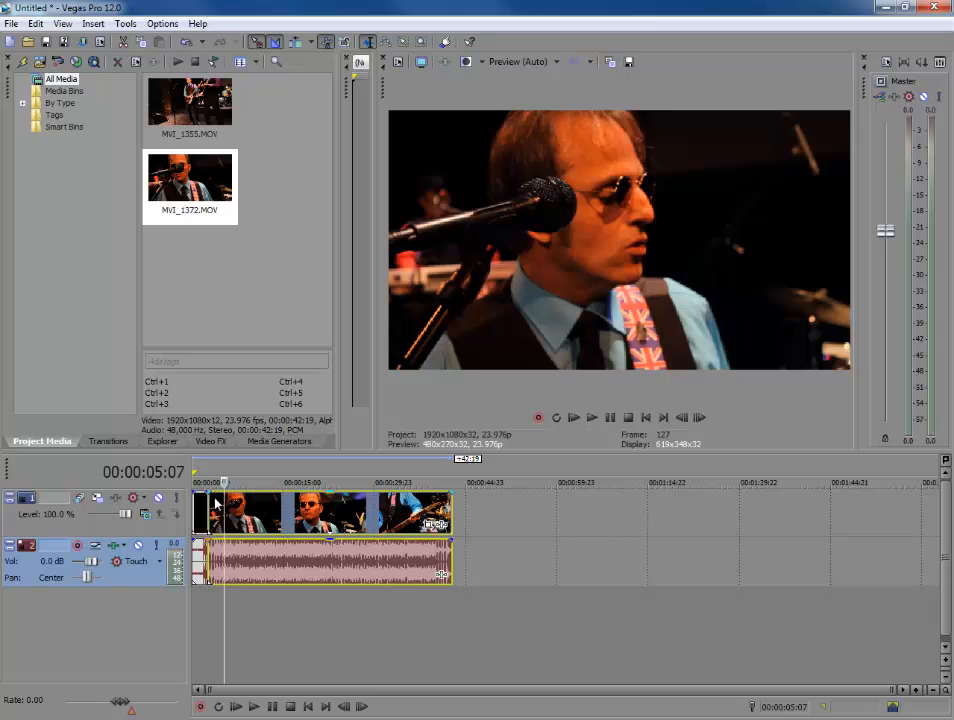
Add matching fade-outs to the video and audio of the first piece, running from about 00:00:02:00 to the split.
click(946, 690)
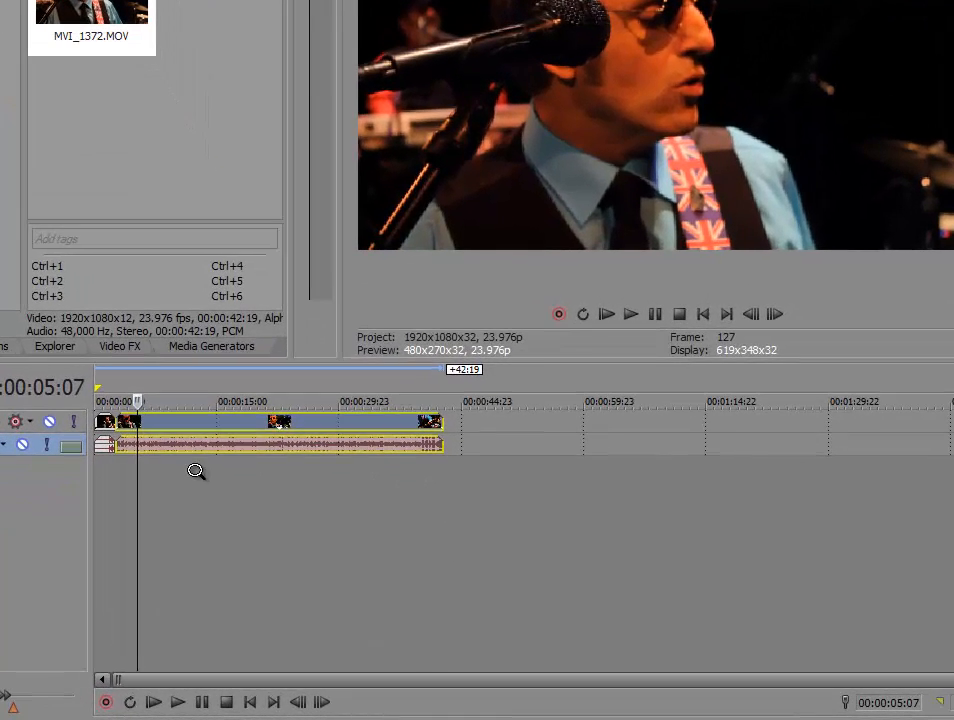
drag(257, 510, 113, 437)
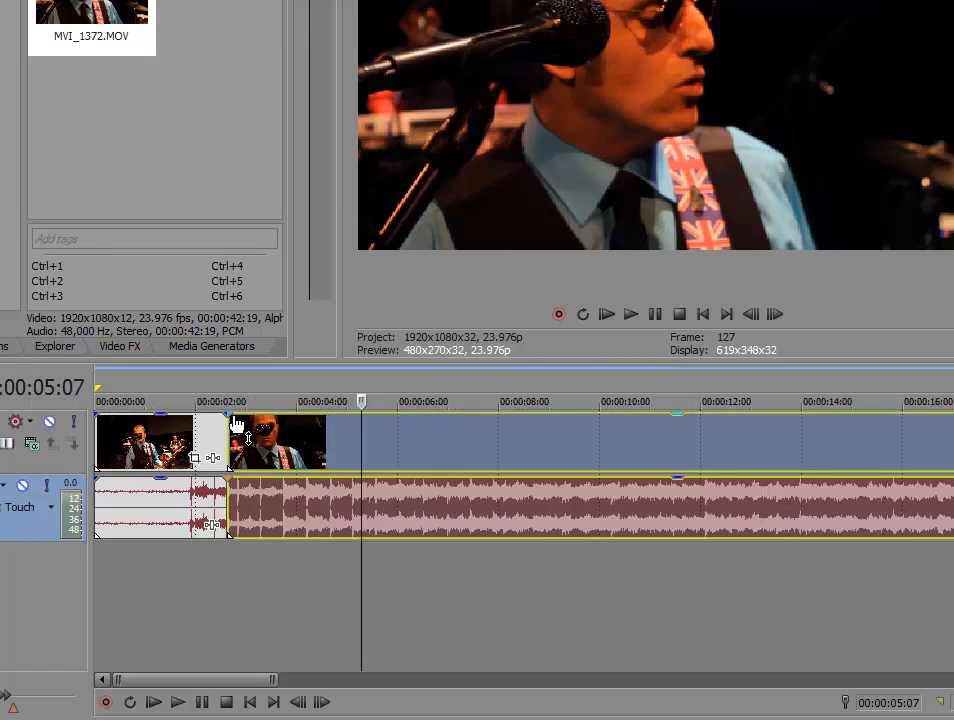
drag(240, 415, 210, 432)
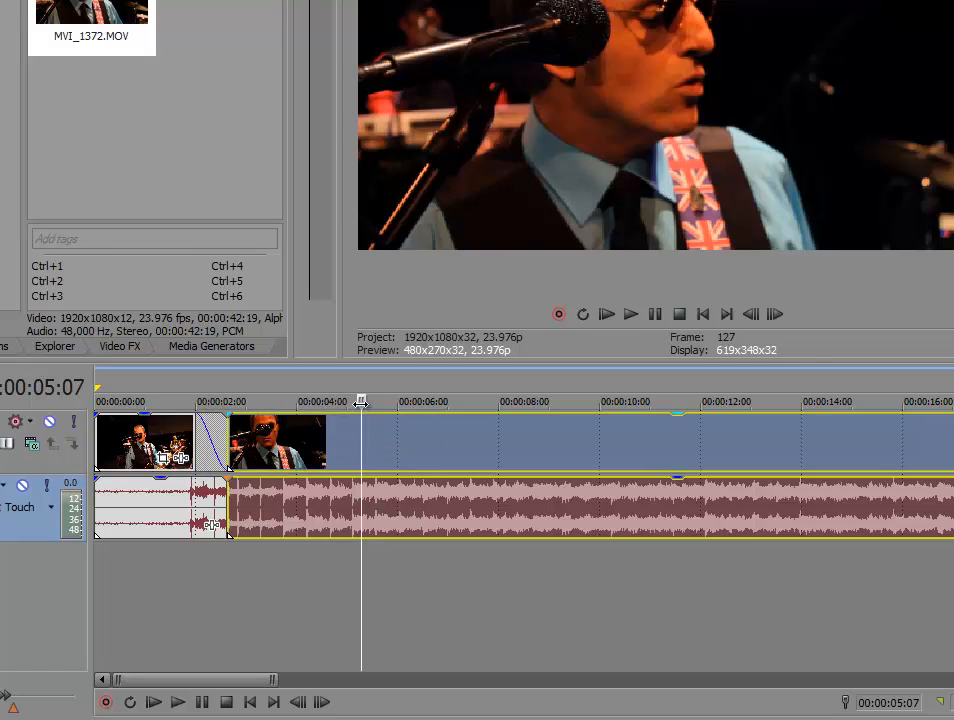
key(space)
drag(361, 401, 217, 399)
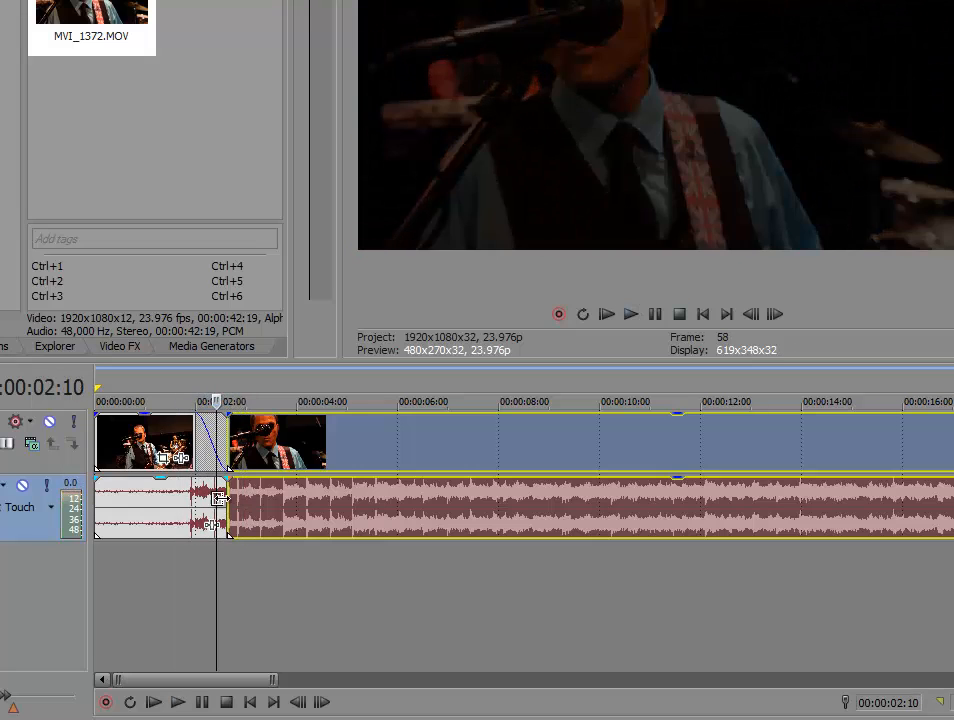
drag(219, 475, 195, 510)
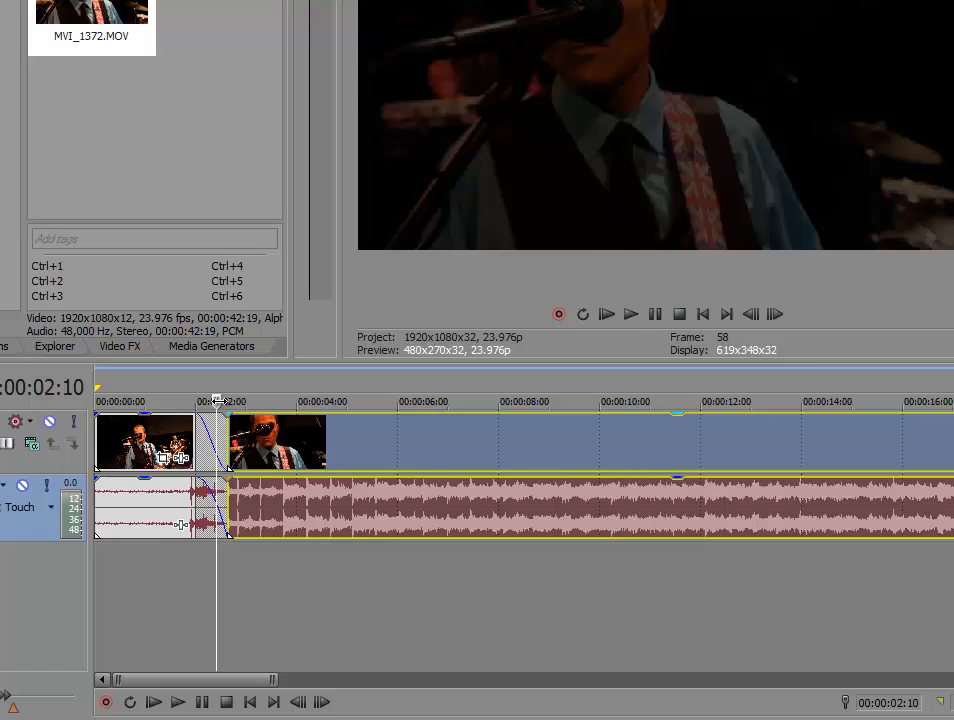
mouse_move(218, 401)
mouse_down()
mouse_move(190, 401)
mouse_move(214, 401)
mouse_up()
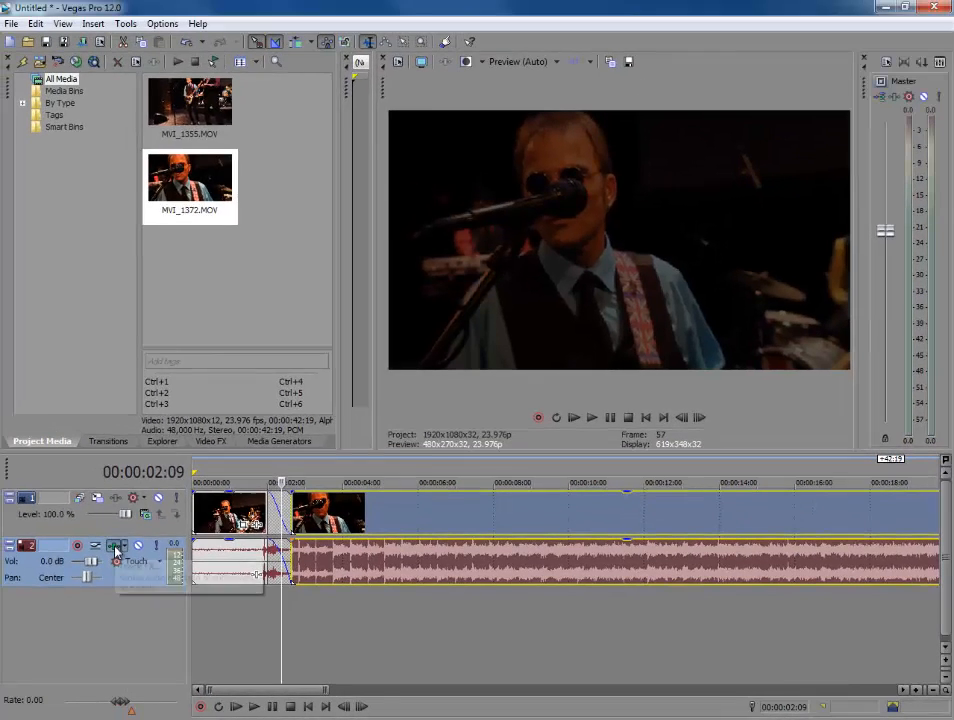
Examine the audio track's effect chain and the Track Noise Gate settings.
click(14, 496)
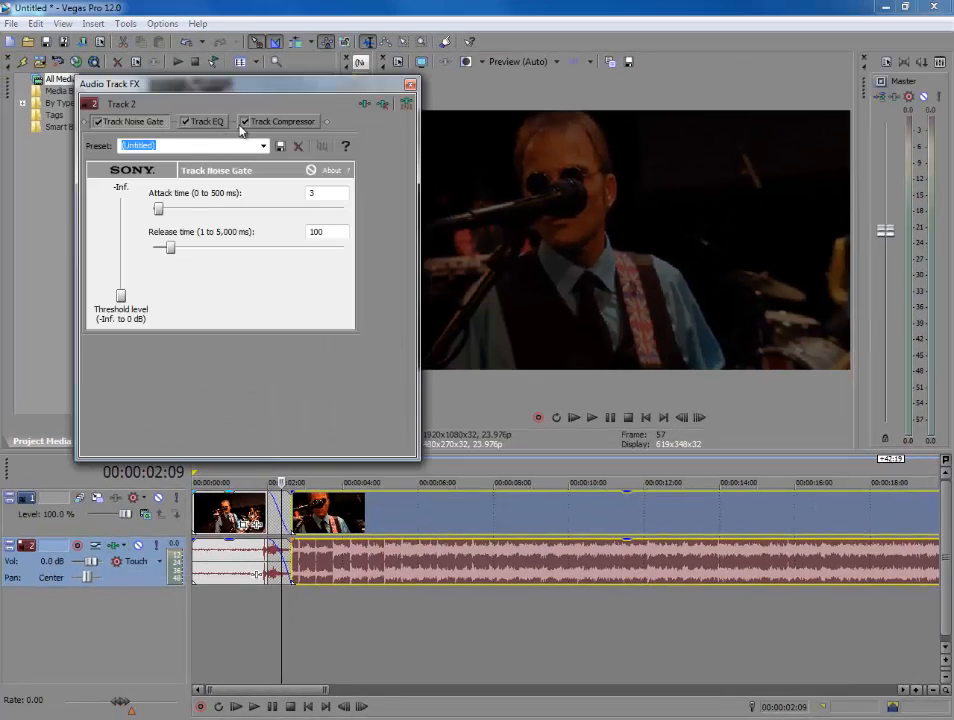
click(411, 86)
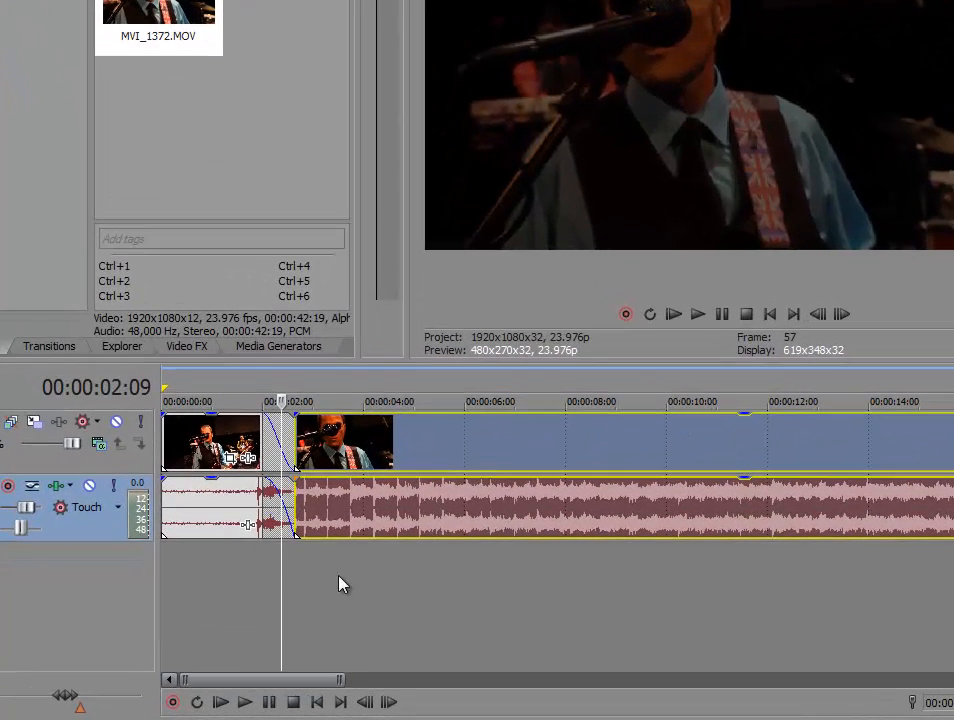
Mark the stretch from 00:00:01:14 to 00:00:03:22 and apply the default Star Wipe transition to the video at the split.
drag(359, 391, 242, 391)
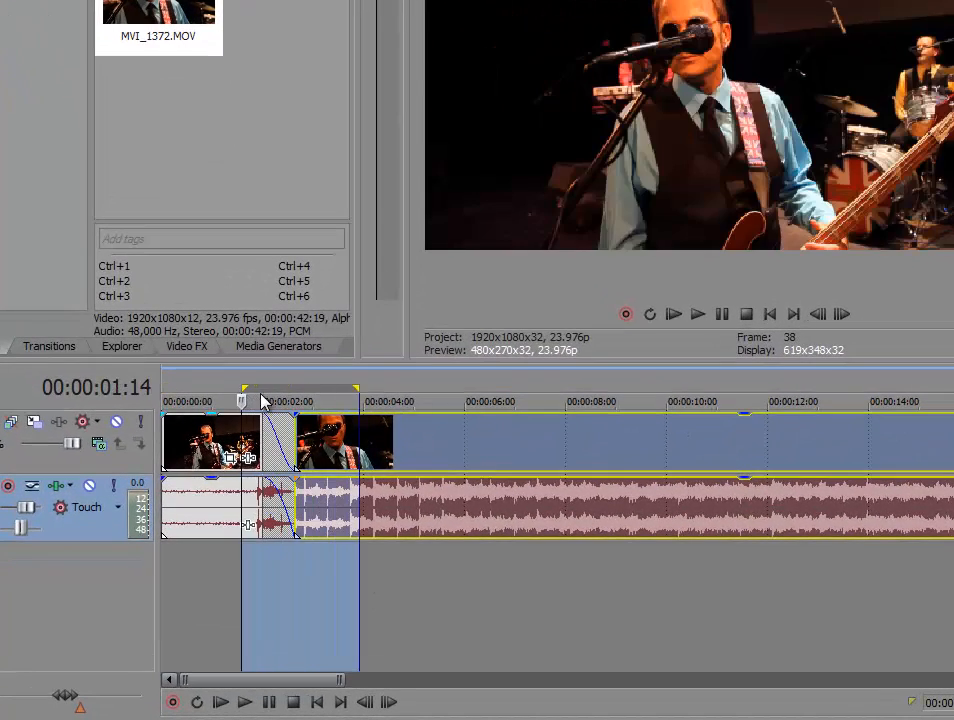
click(68, 350)
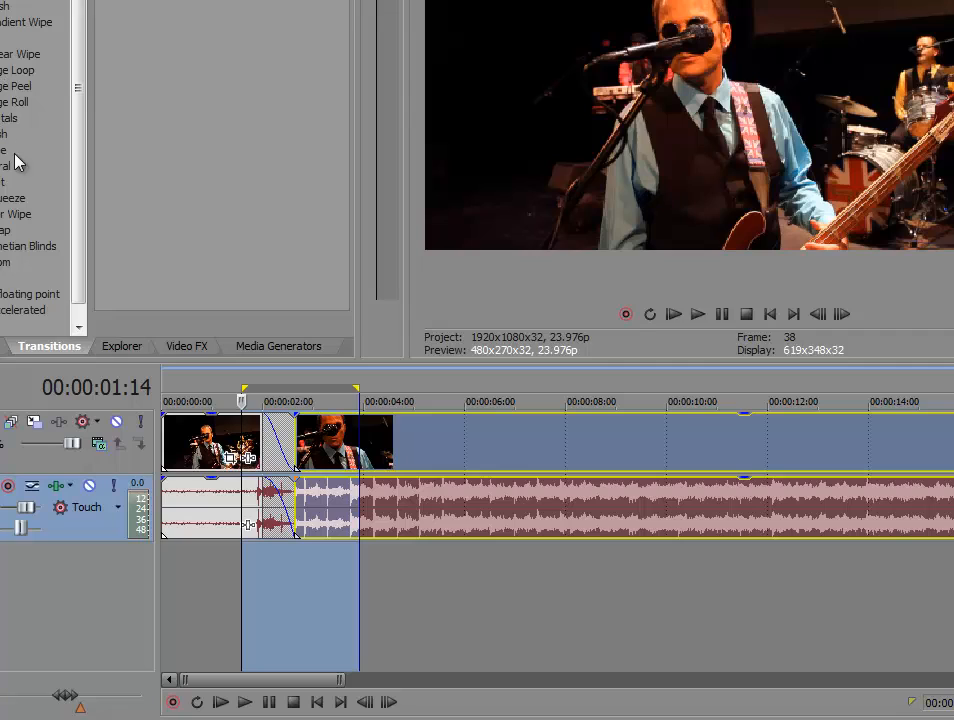
scroll(85, 153, down, 1)
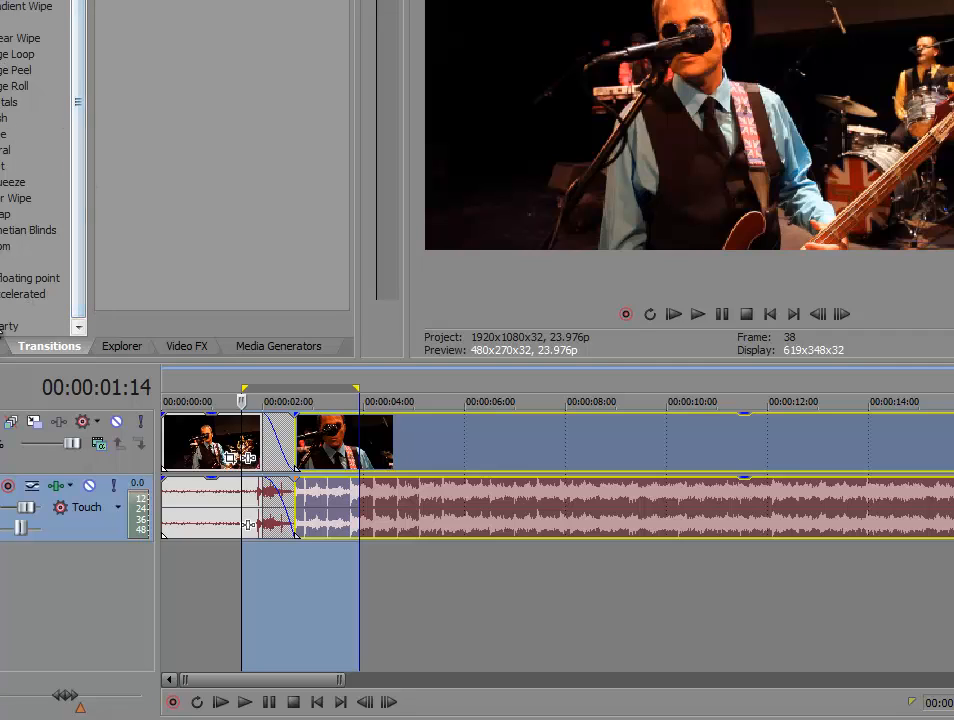
click(30, 199)
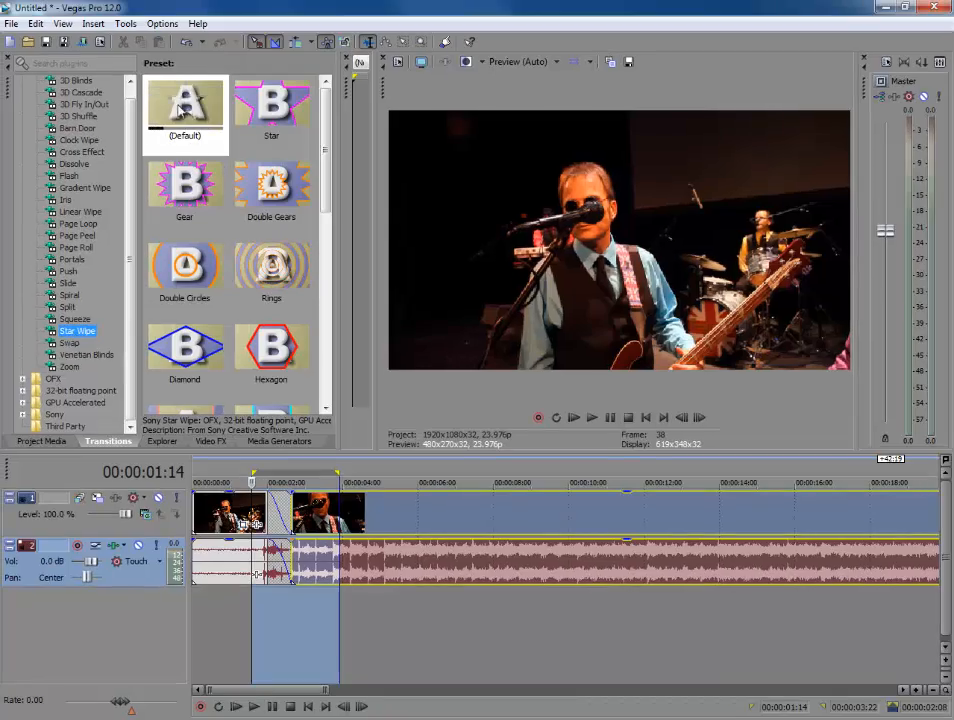
click(180, 108)
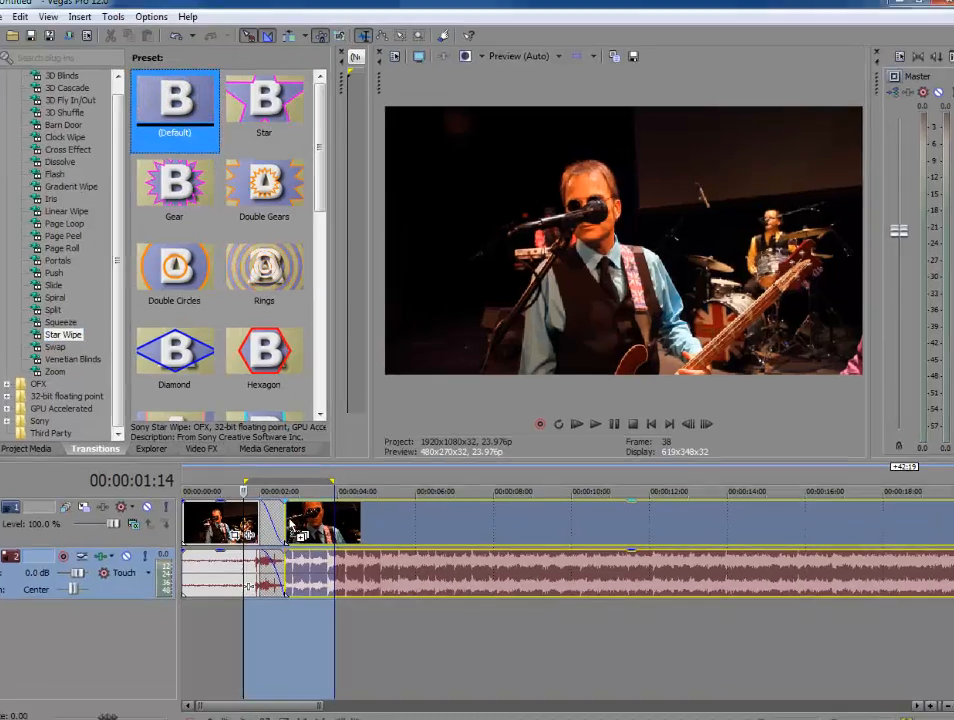
drag(290, 527, 333, 493)
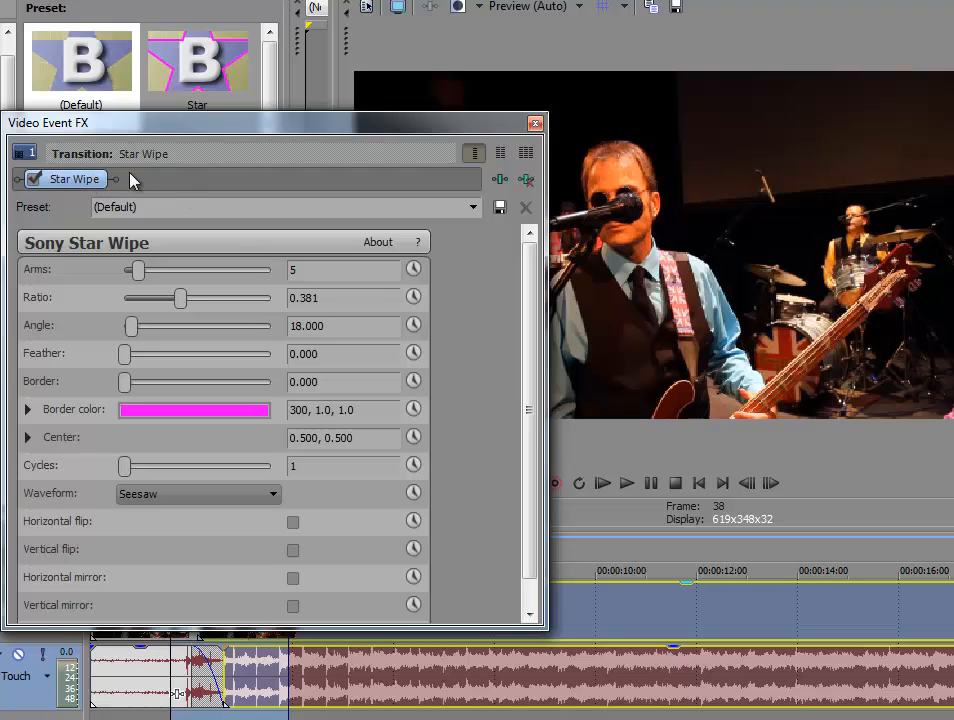
click(535, 124)
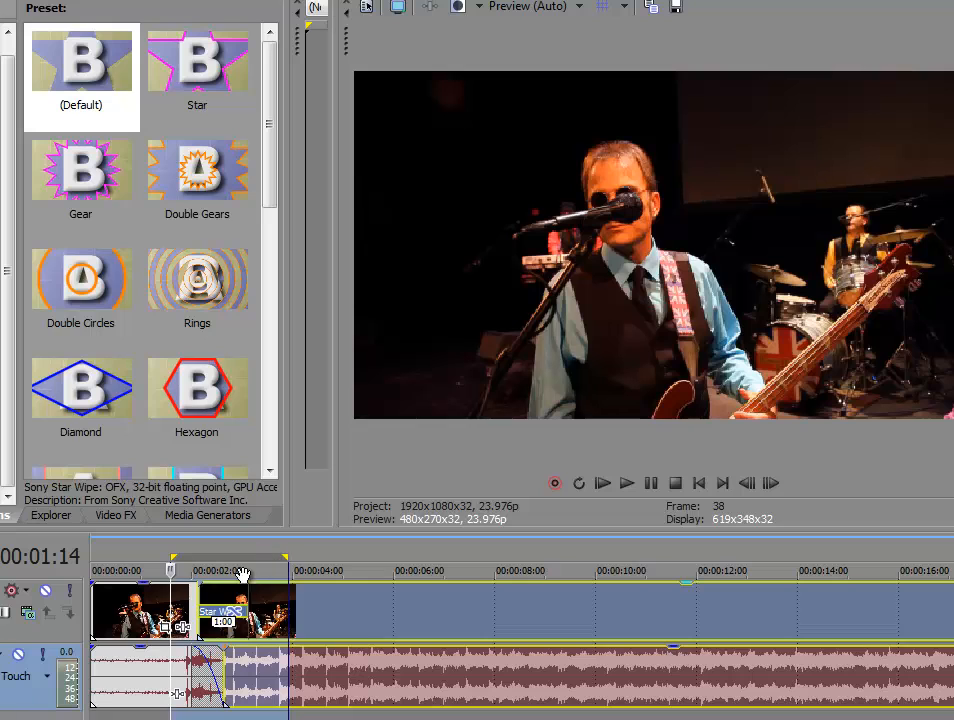
Play the marked stretch to preview the Star Wipe transition.
key(space)
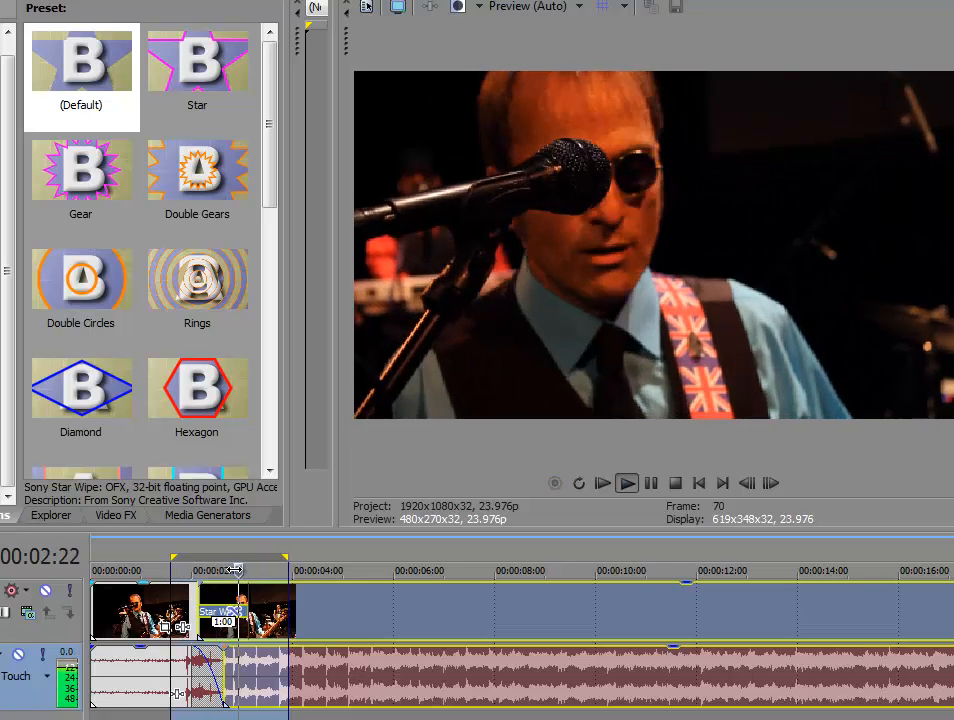
click(203, 570)
key(space)
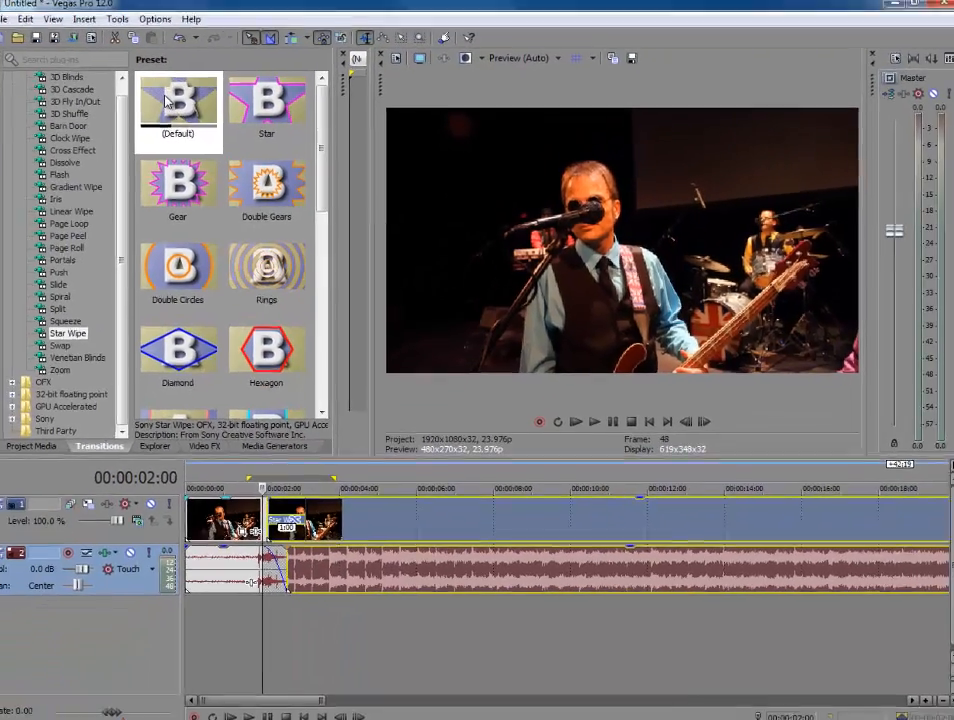
Reapply the default Star Wipe preset to the transition at the split and play it back.
drag(68, 62, 85, 138)
drag(186, 157, 282, 522)
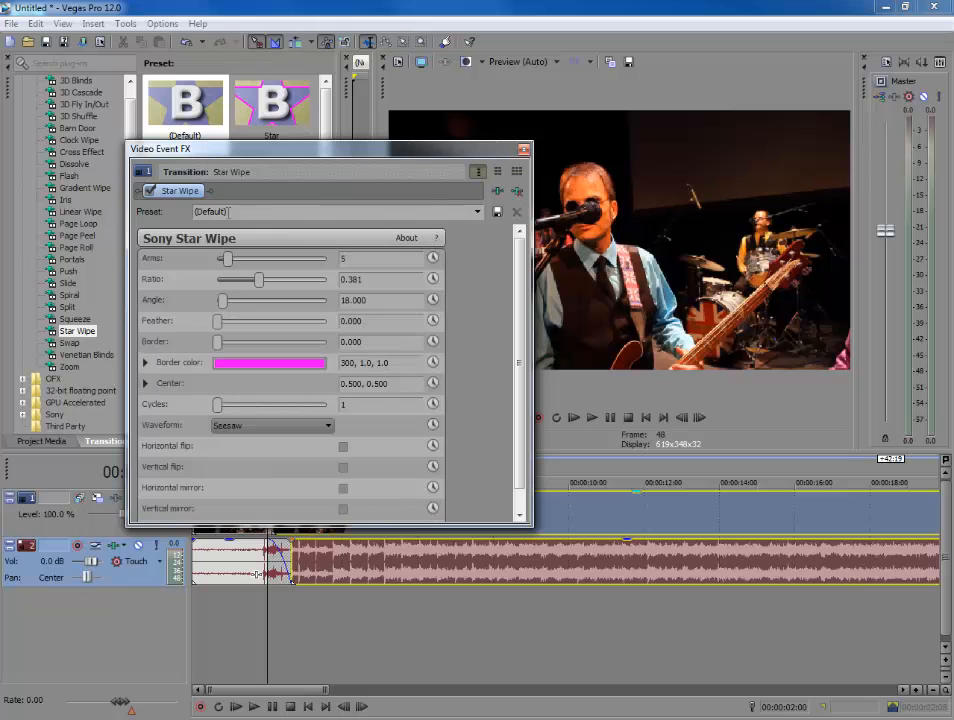
click(497, 190)
click(745, 202)
click(523, 150)
key(space)
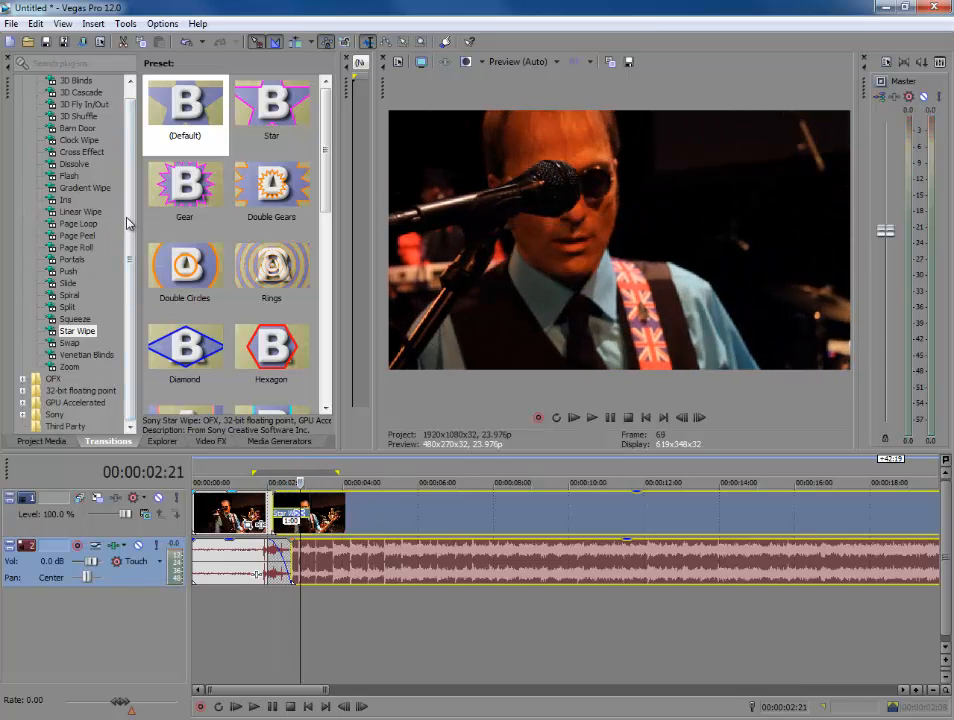
Replace the Star Wipe at the split with the Cross Zoom A/B preset of the Cross Effect transition.
click(84, 152)
click(185, 187)
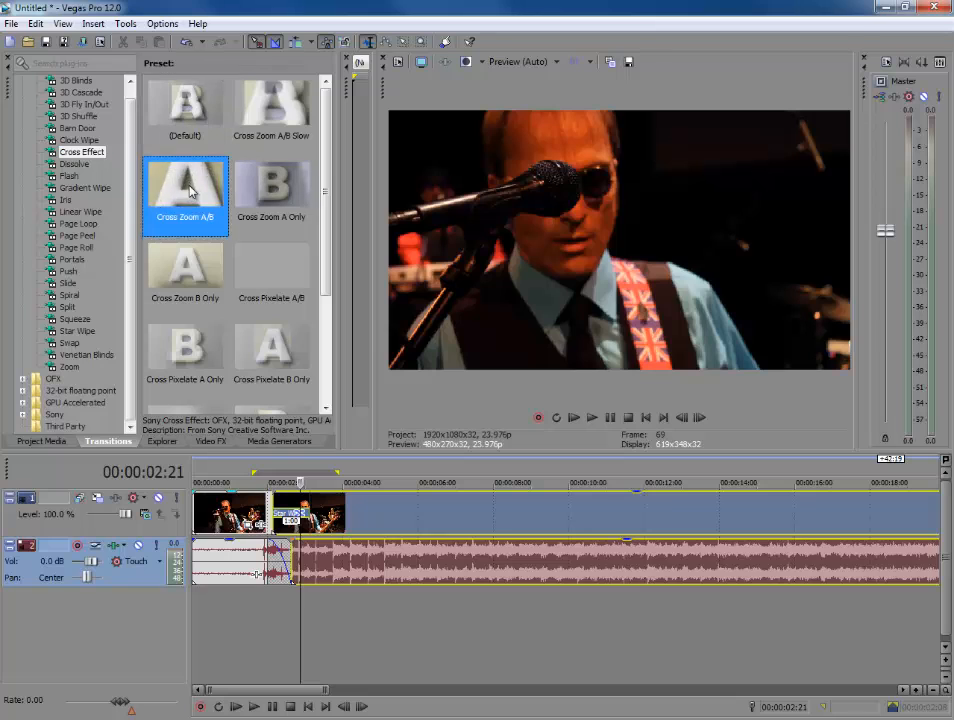
drag(187, 188, 297, 511)
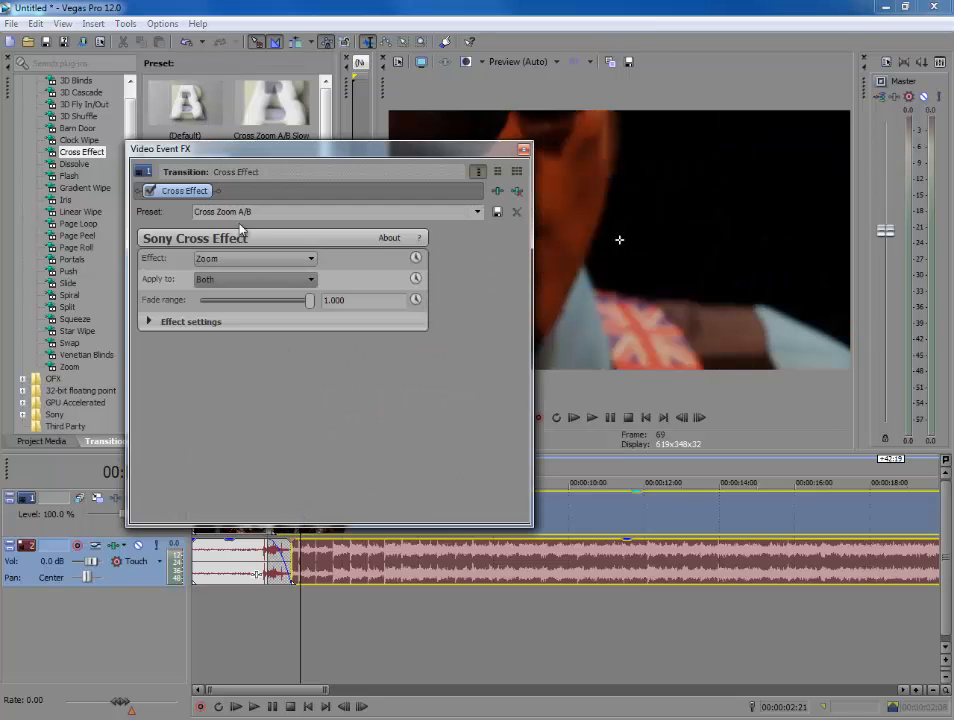
click(525, 151)
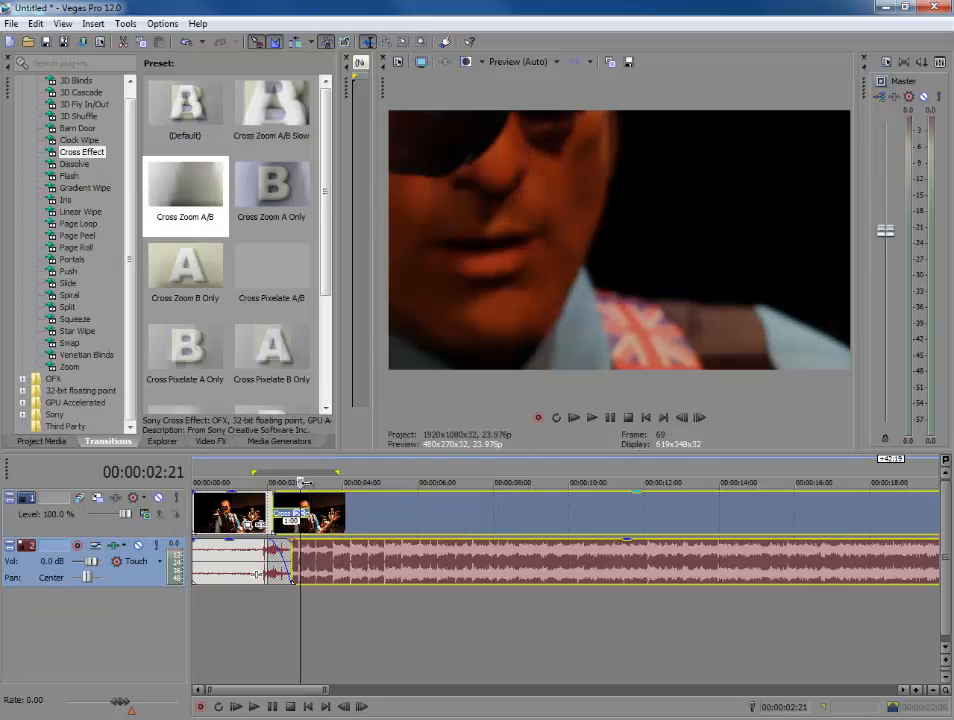
Play the video across the split to preview the Cross Zoom A/B transition.
key(space)
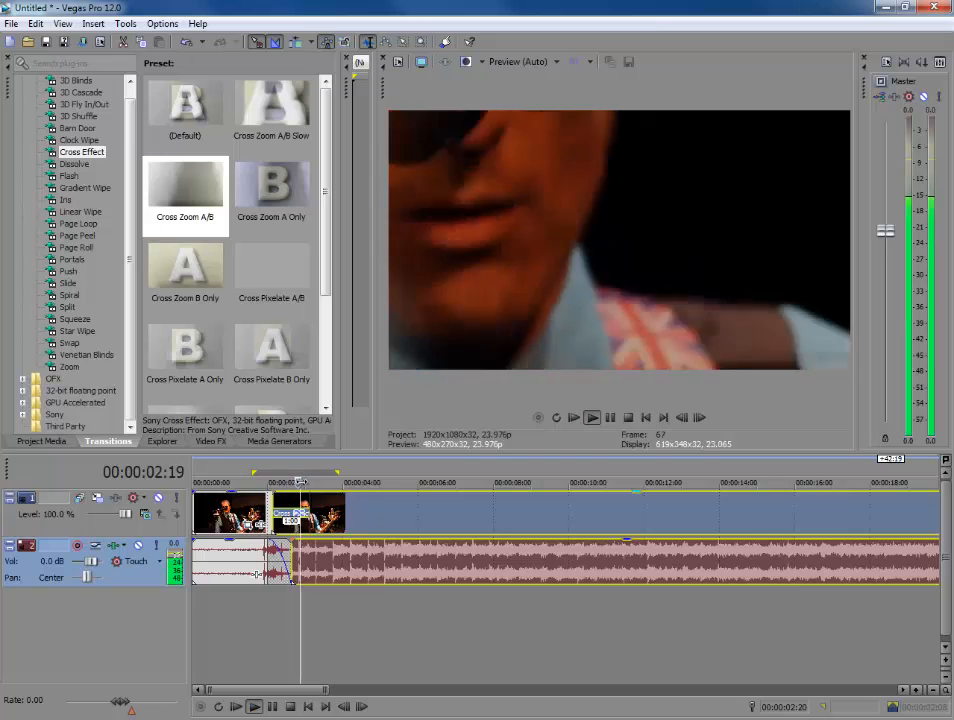
key(space)
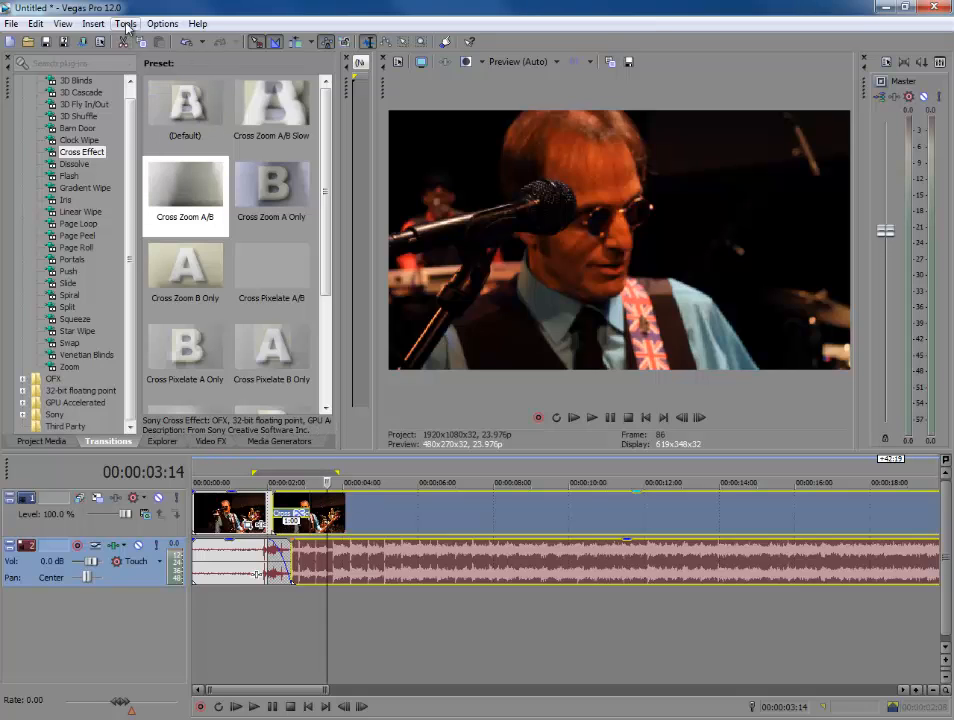
Insert a new empty video track and a new empty audio track.
right_click(78, 640)
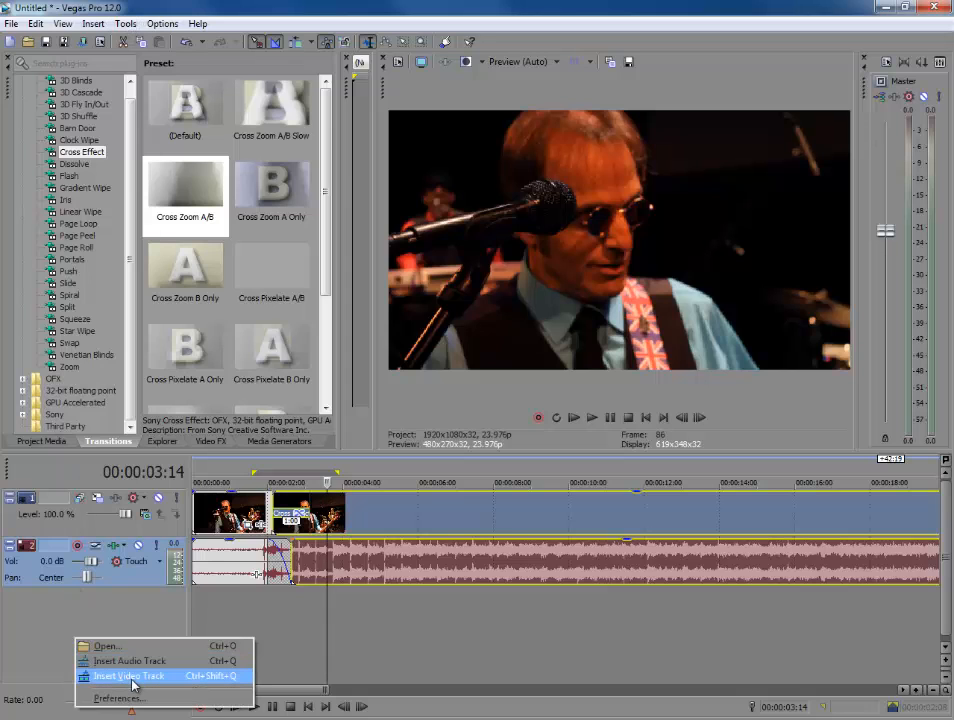
click(131, 677)
right_click(118, 655)
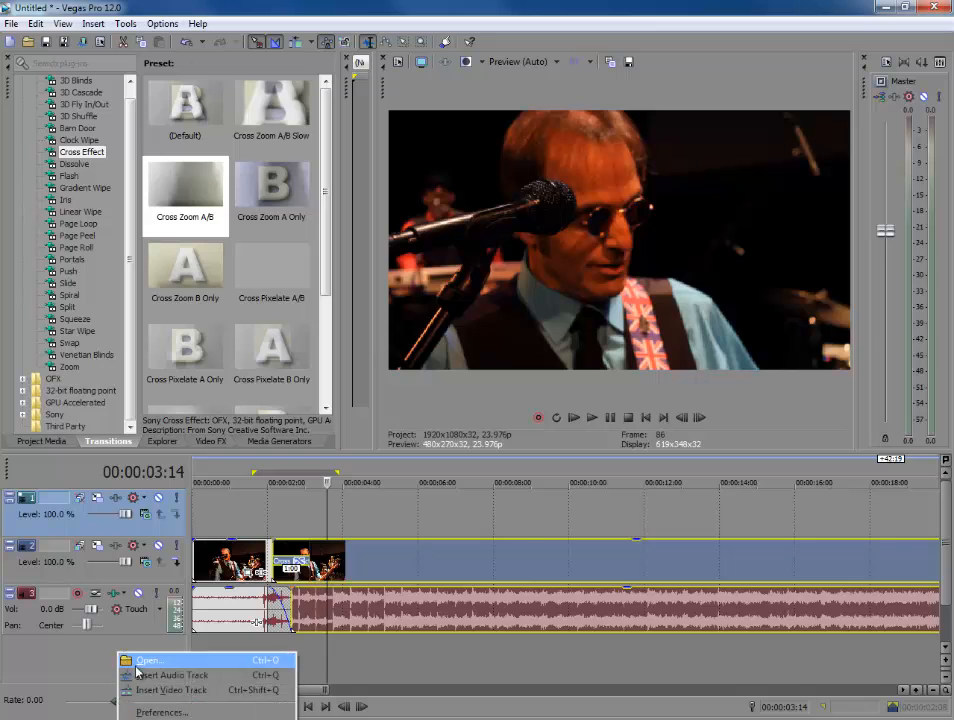
click(133, 677)
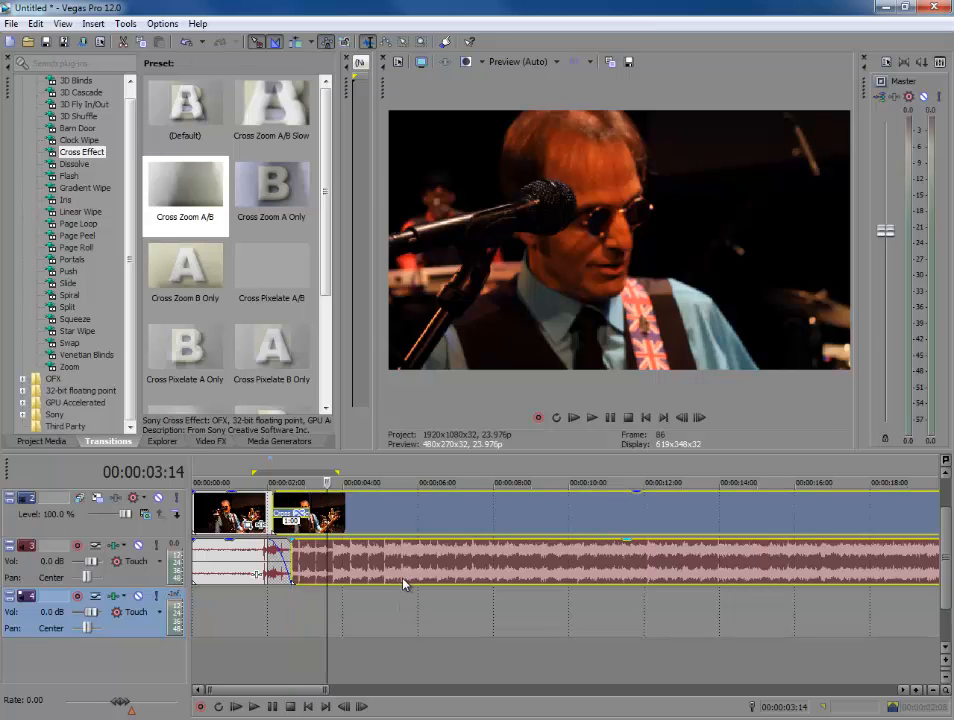
Move both audio clips of the split footage down to the new empty audio track, keeping their timing.
click(227, 576)
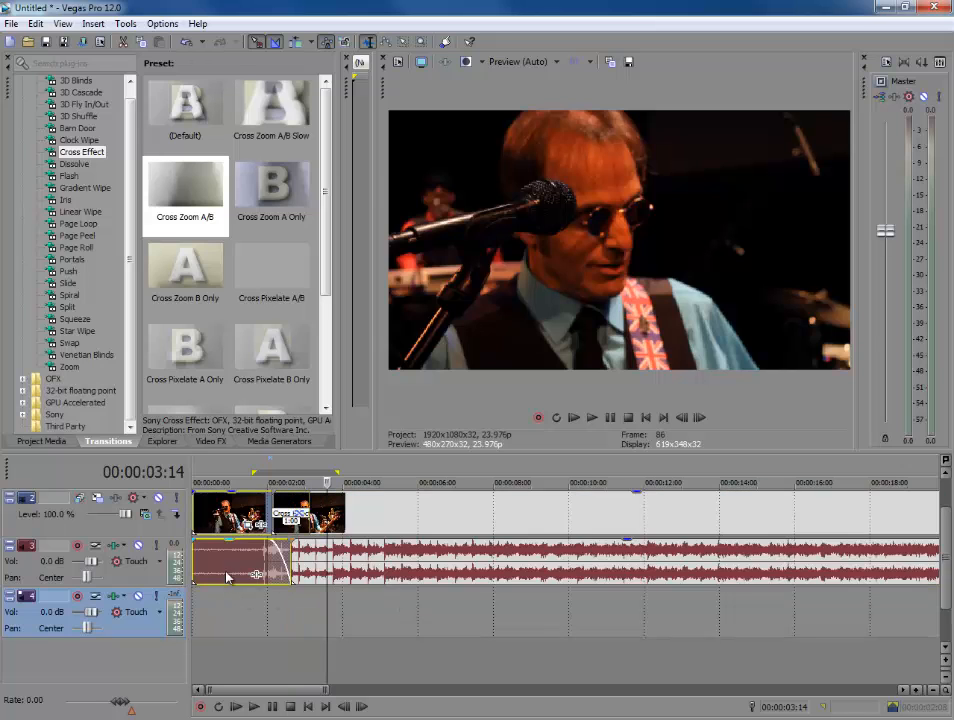
click(324, 567)
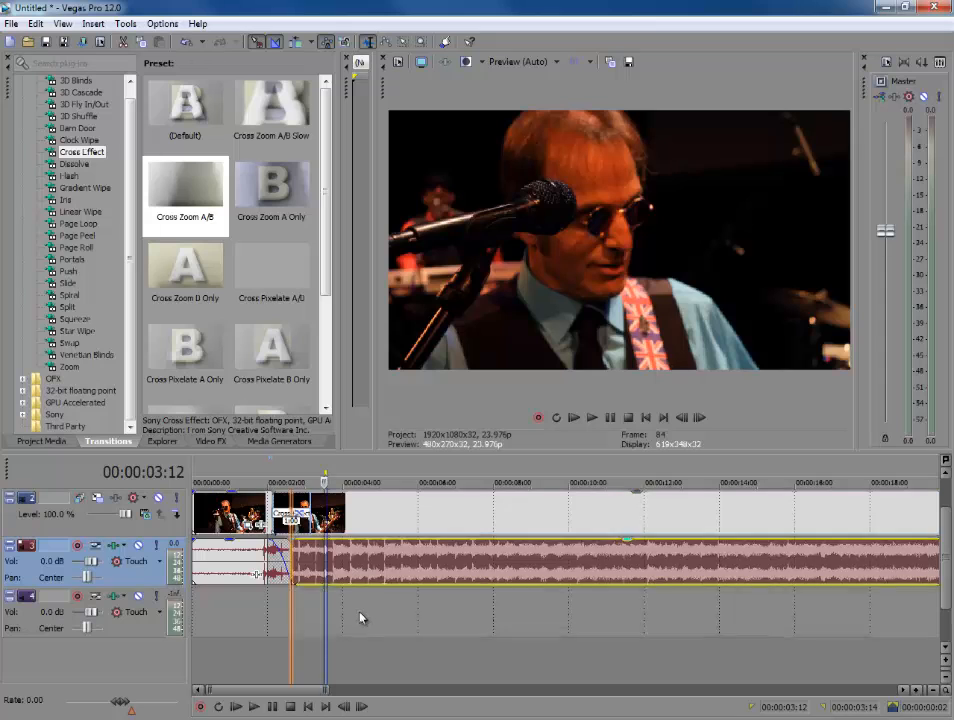
drag(361, 618, 358, 616)
click(264, 565)
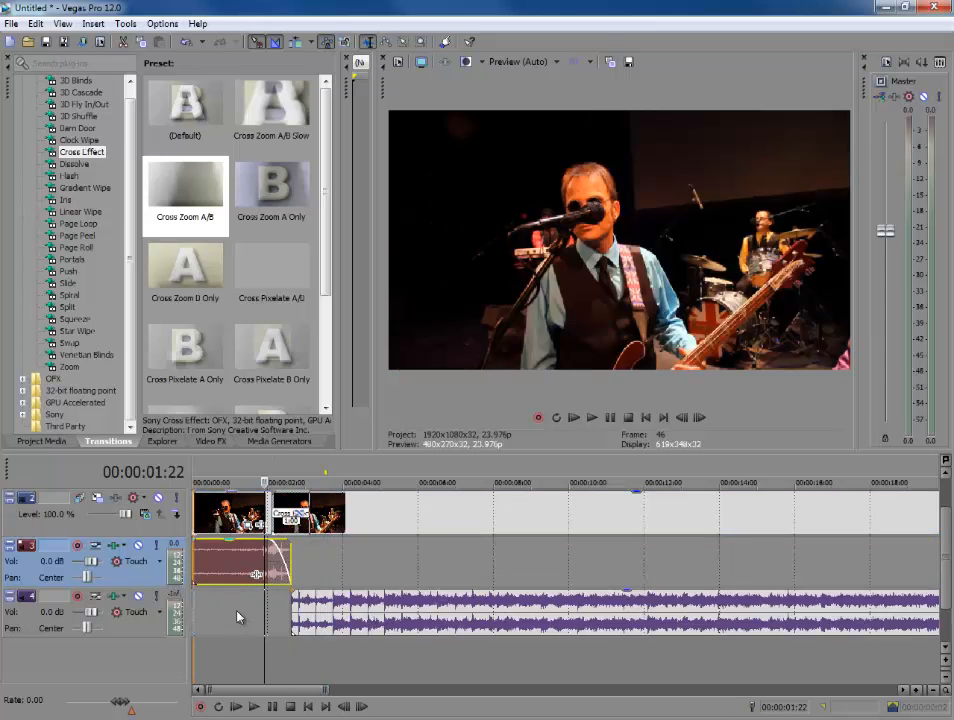
drag(238, 617, 240, 613)
Place MVI_1355.MOV from the project media at the very start of the empty first video track.
click(236, 518)
ctrl+click(285, 526)
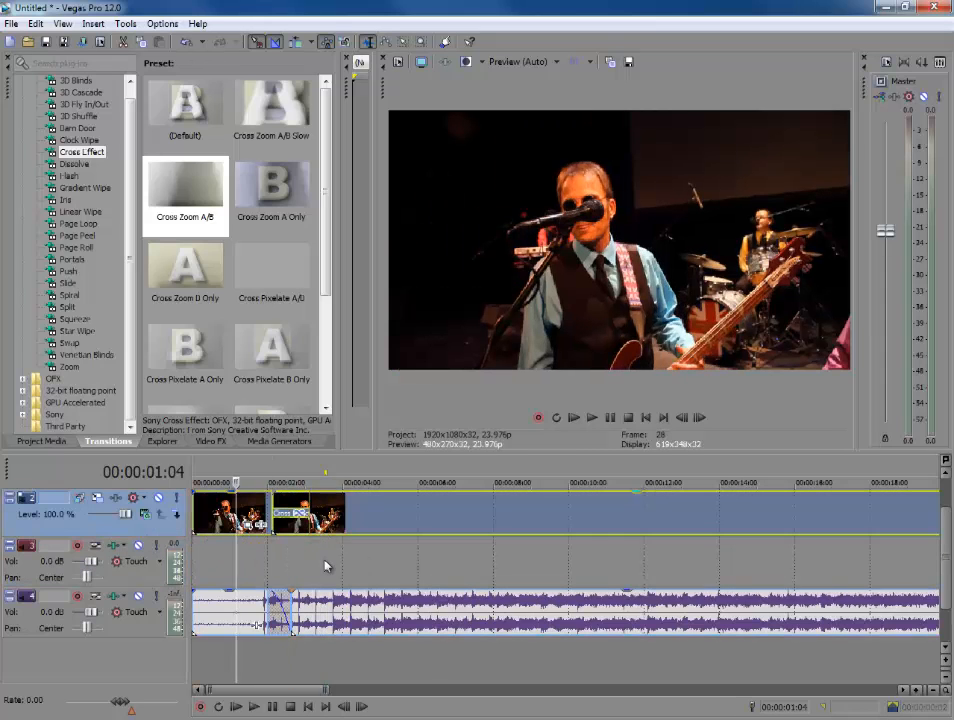
scroll(324, 566, up, 15)
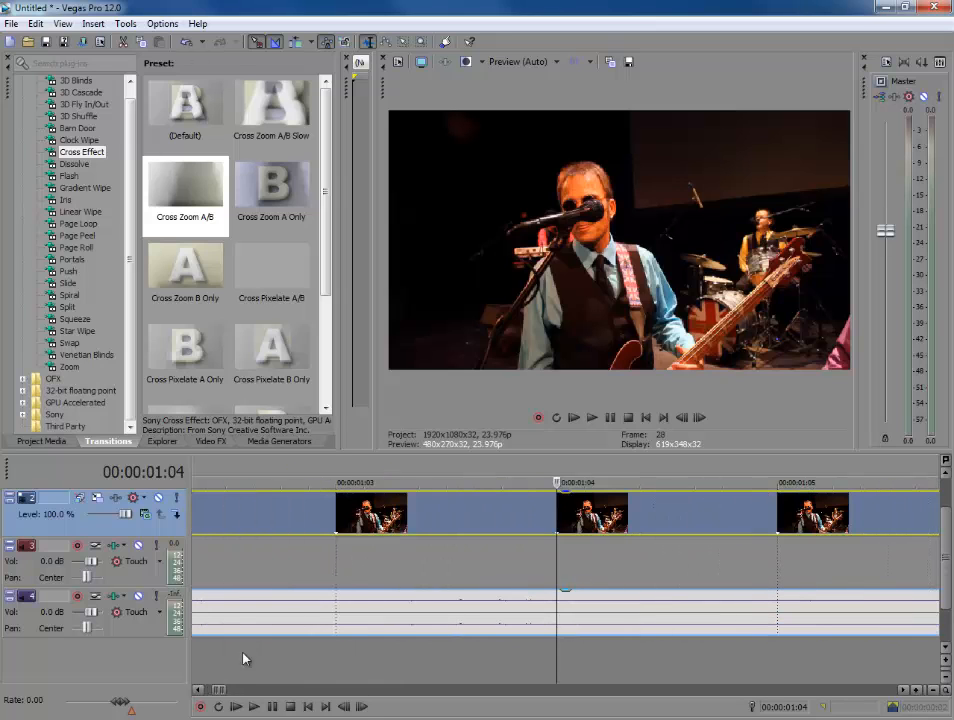
drag(215, 690, 194, 691)
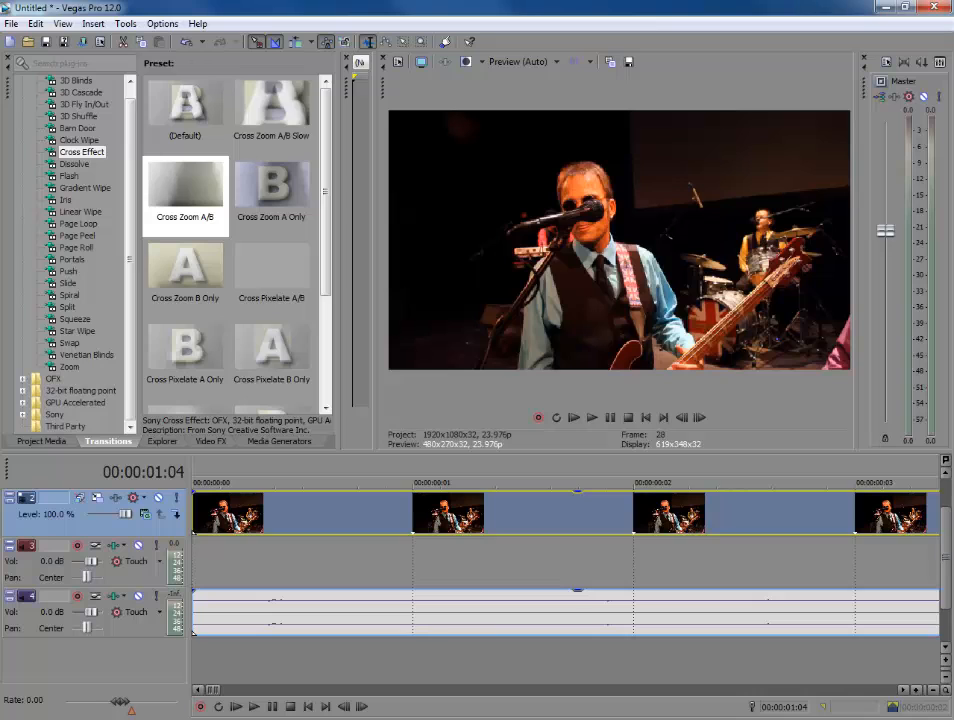
drag(951, 537, 948, 527)
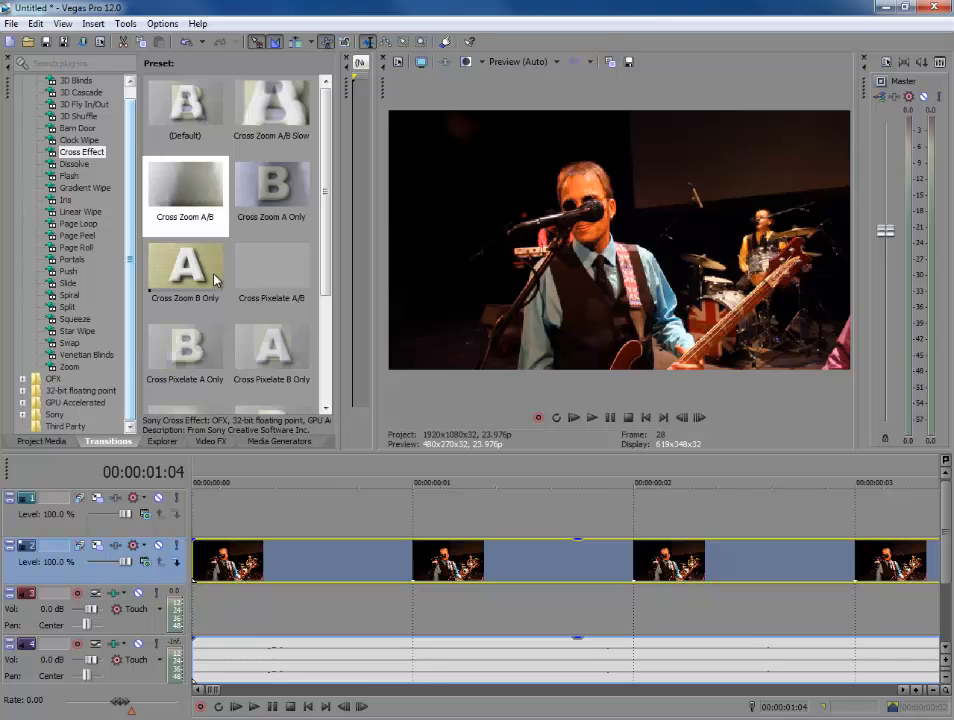
click(42, 442)
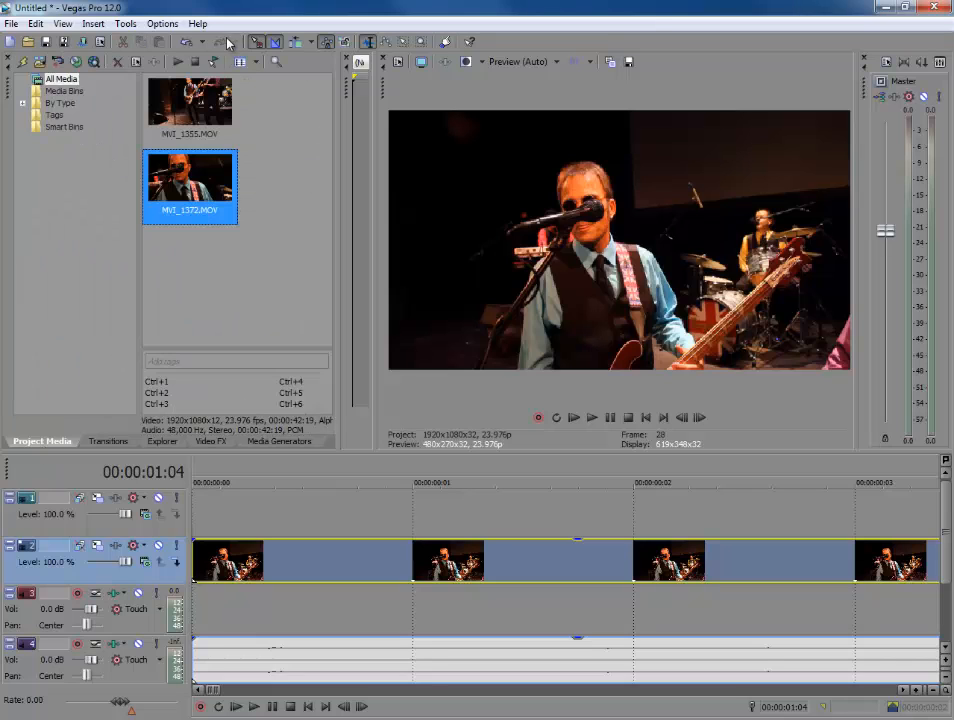
click(201, 110)
drag(206, 510, 224, 528)
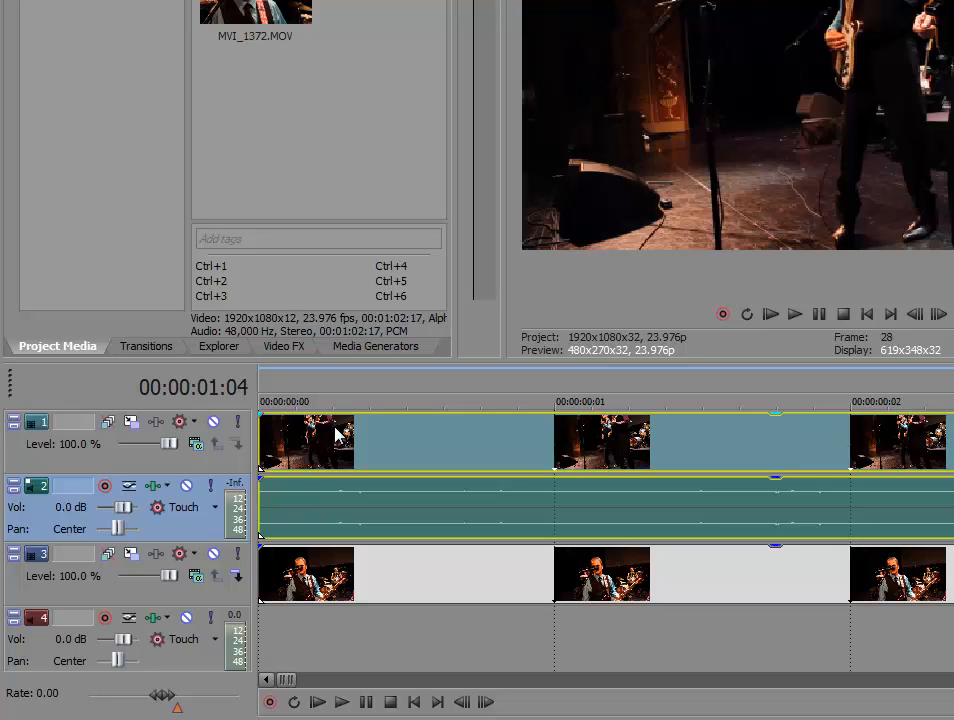
Select both video tracks and enable multicamera editing.
click(268, 435)
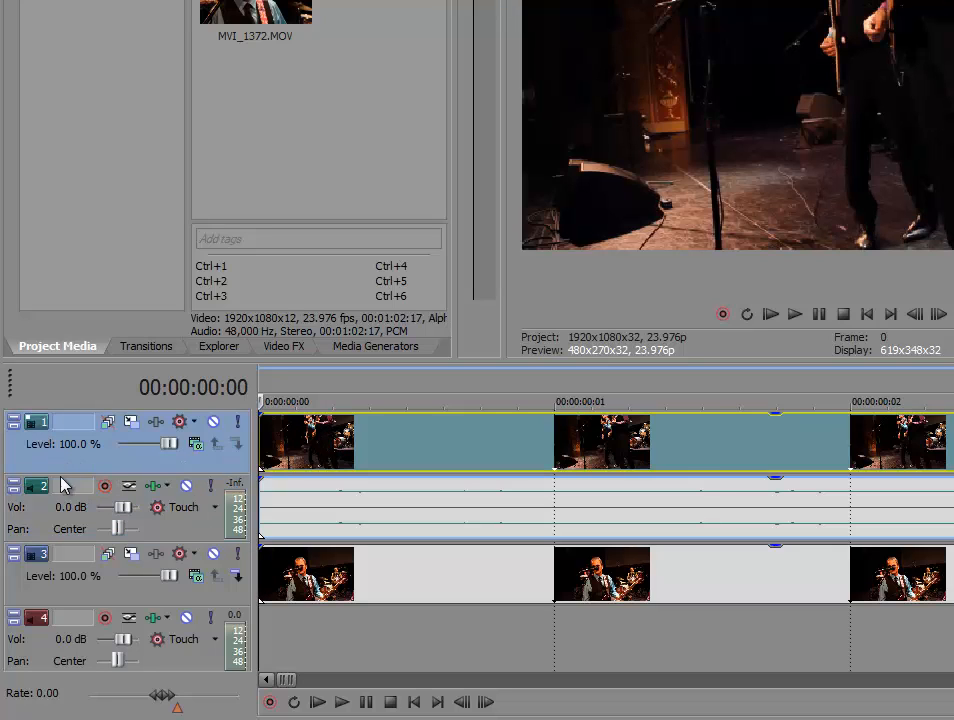
ctrl+click(42, 572)
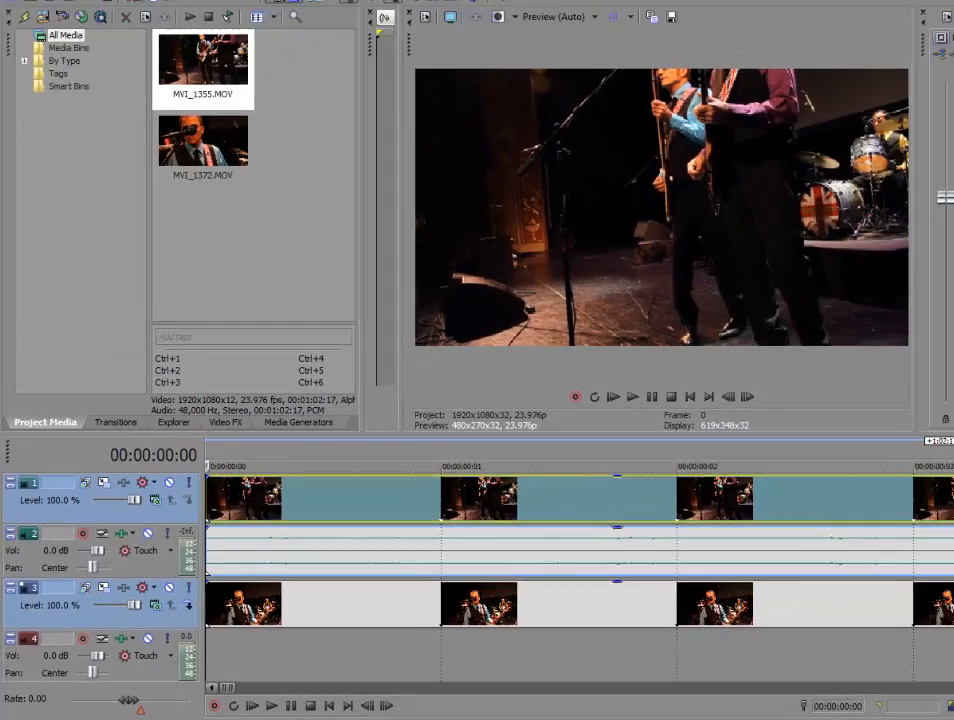
click(125, 23)
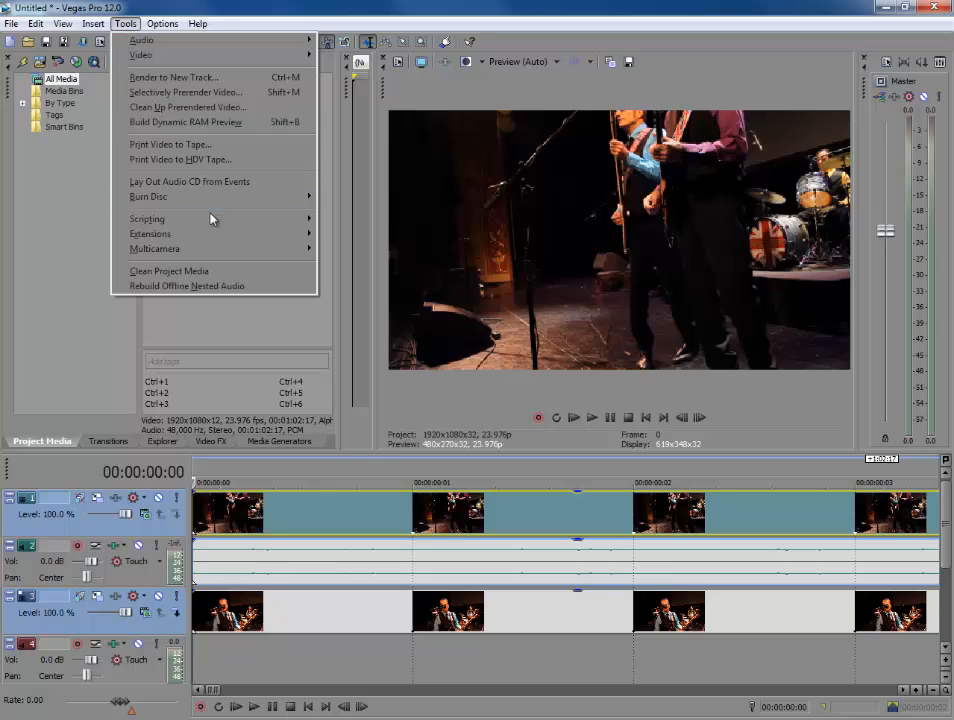
mouse_move(211, 249)
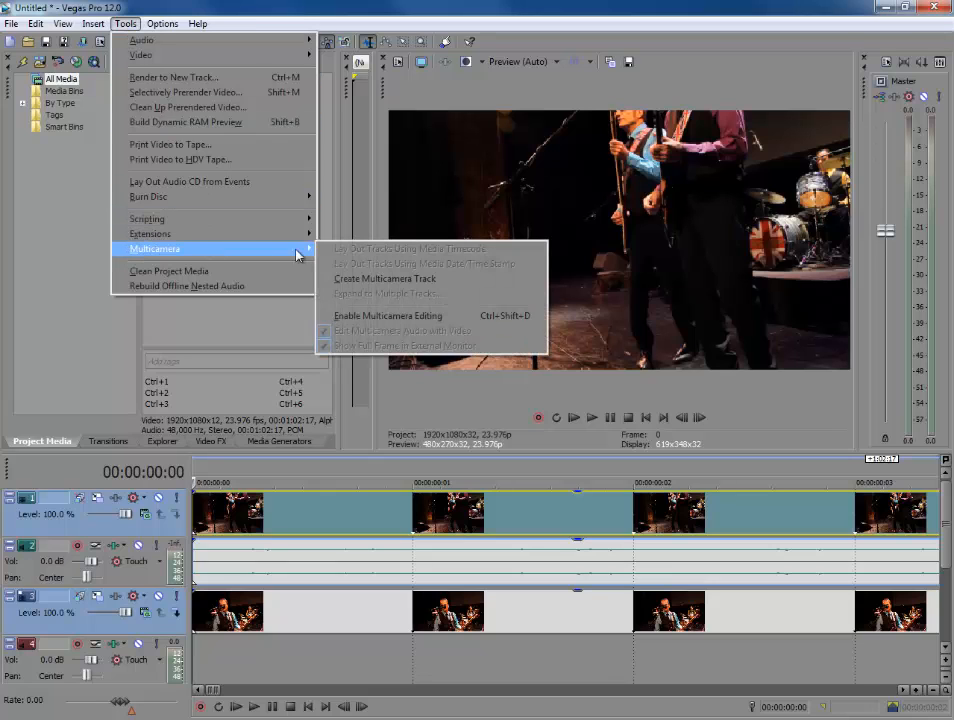
click(409, 315)
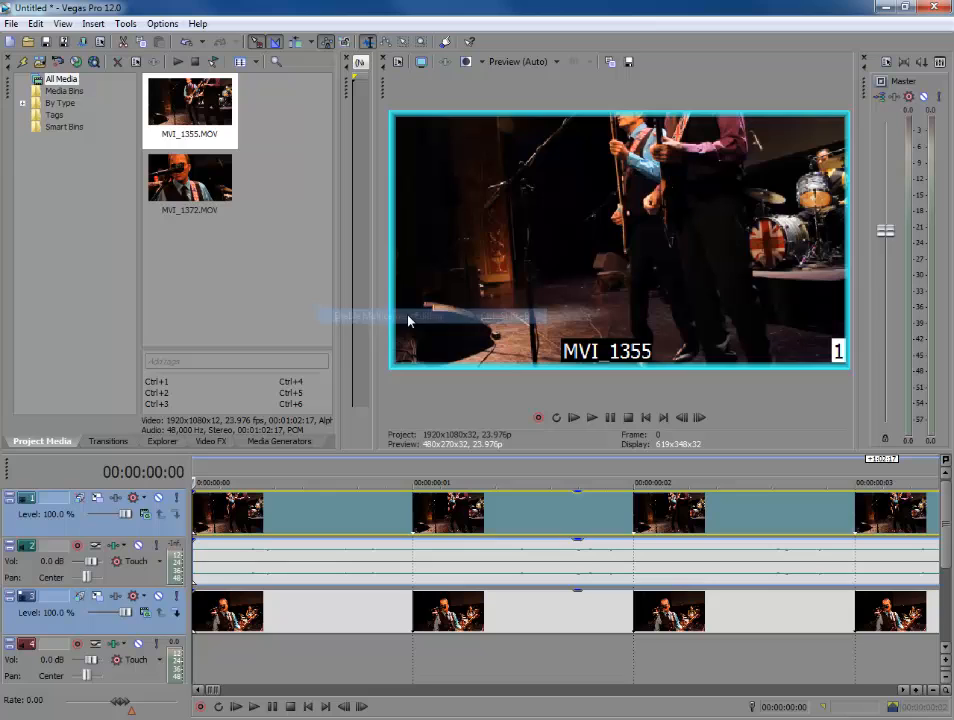
Create a multicamera track from the two selected video tracks, accepting the loss of envelopes, effects or motion.
click(125, 23)
mouse_move(196, 250)
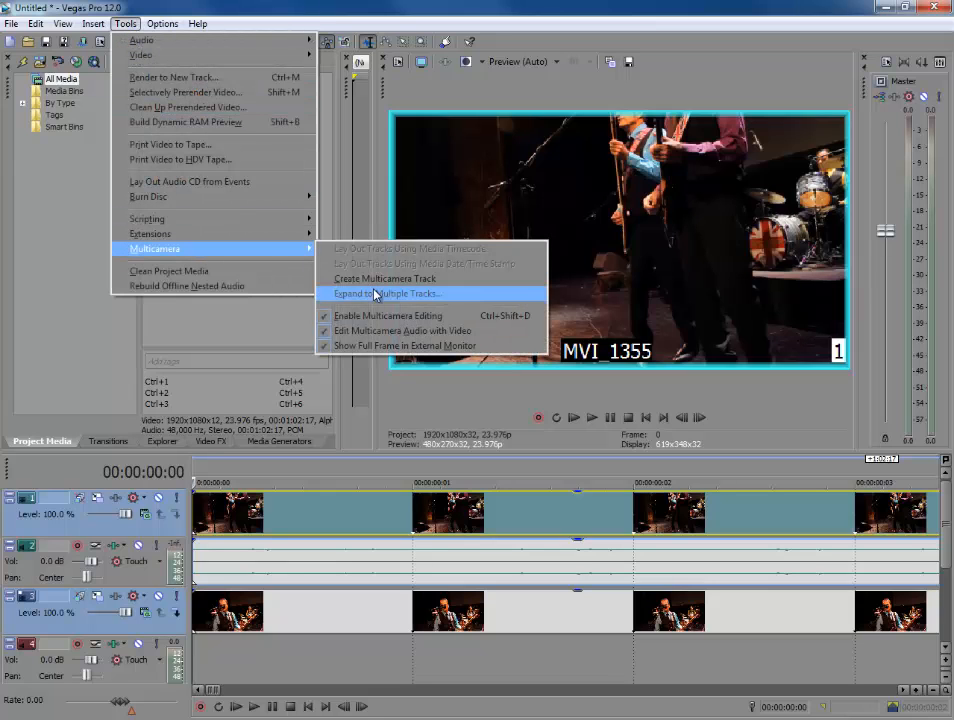
click(375, 288)
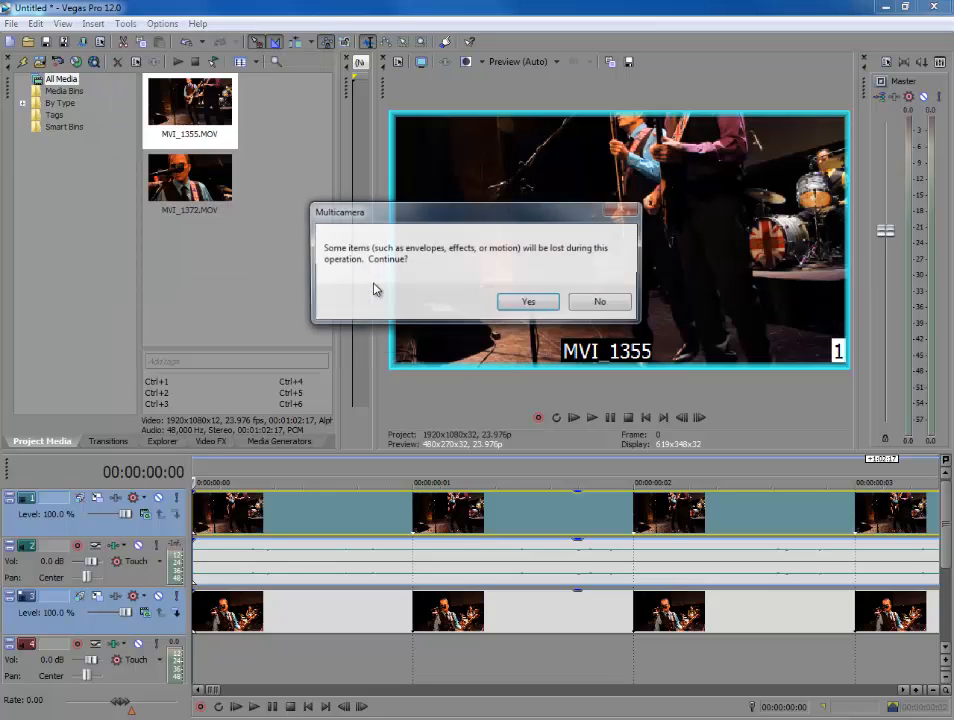
click(529, 302)
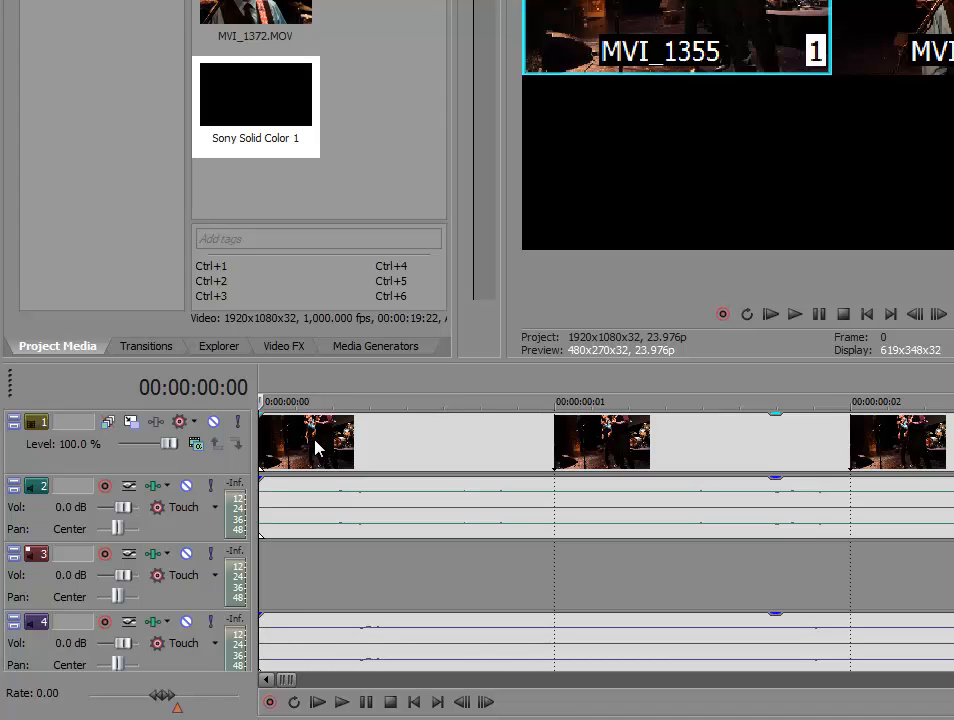
Play the multicamera track from the start and cut live between MVI_1355 and MVI_1372.
key(space)
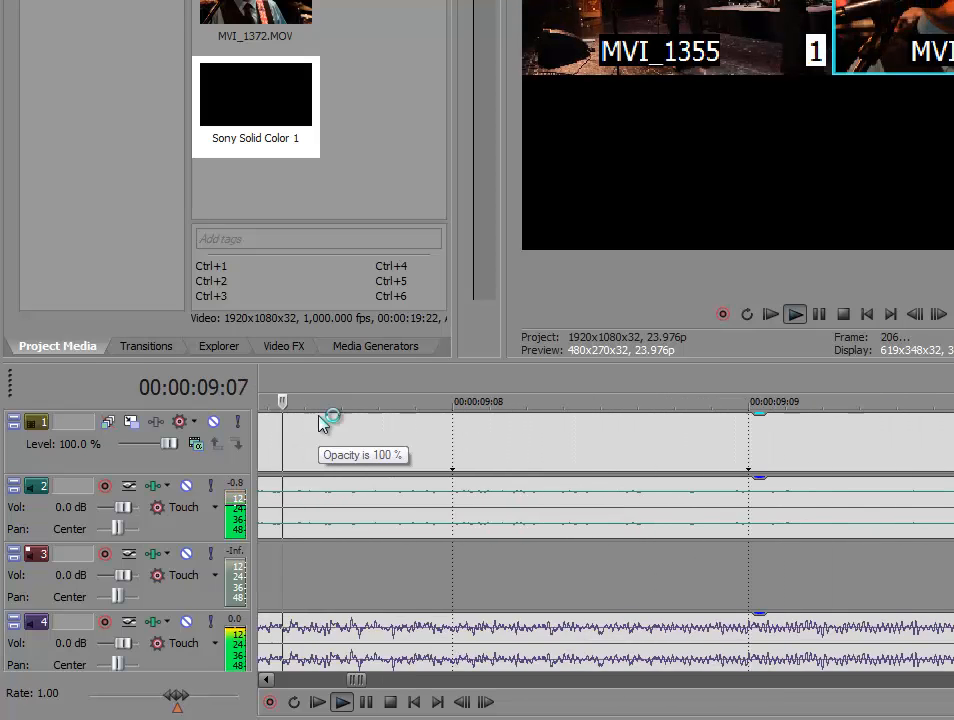
key(space)
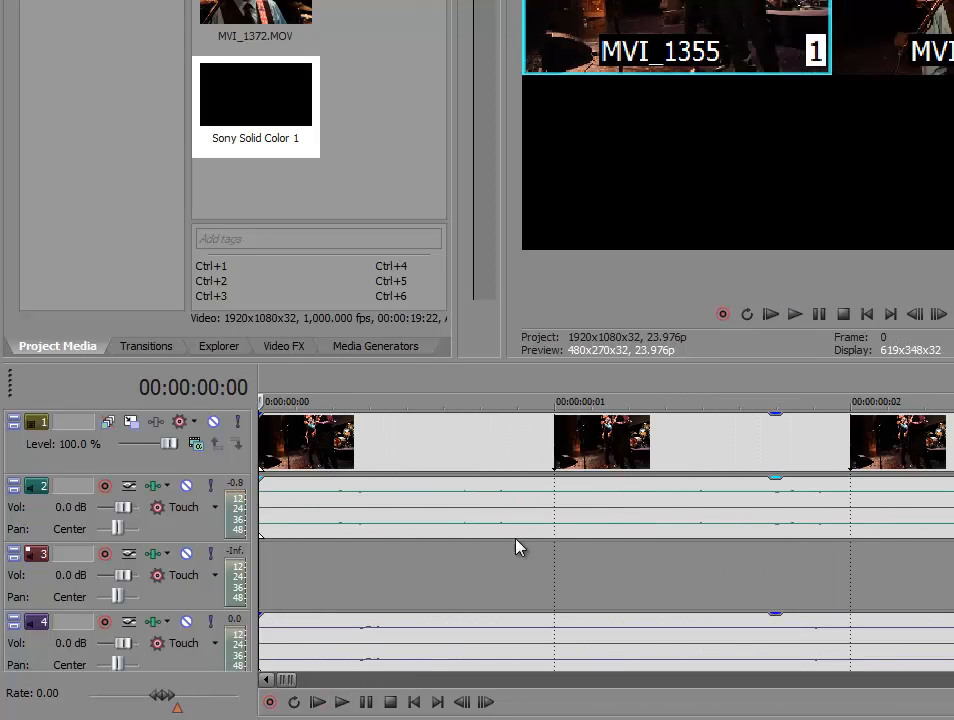
Play the multicamera track from about 00:00:05:07 to review the crossfade to MVI_1372.
click(925, 681)
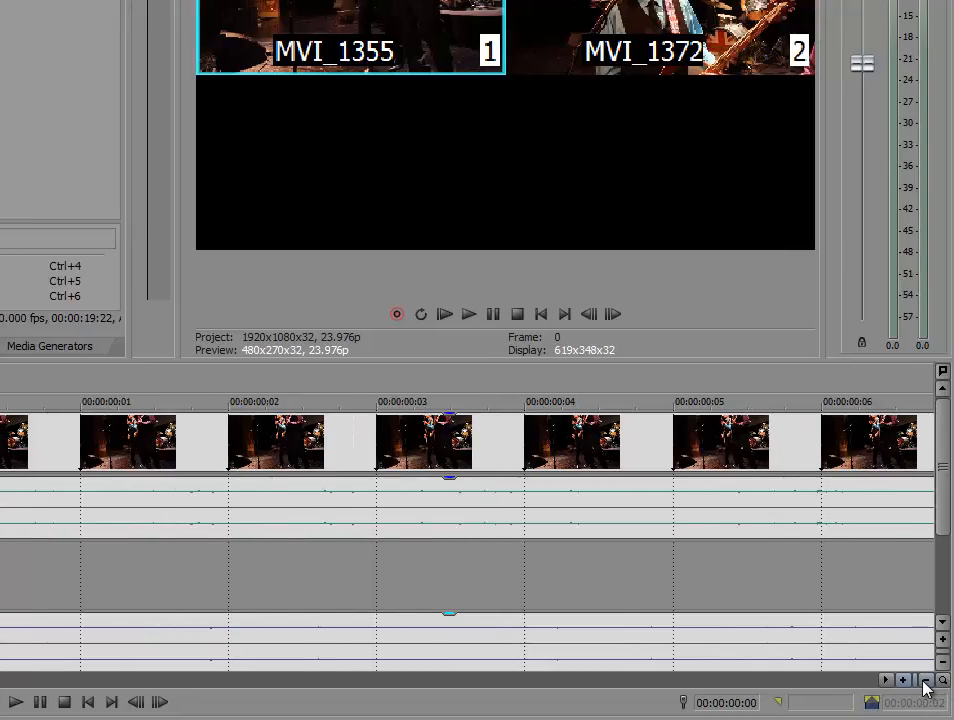
click(925, 681)
click(925, 681)
click(925, 681)
click(925, 681)
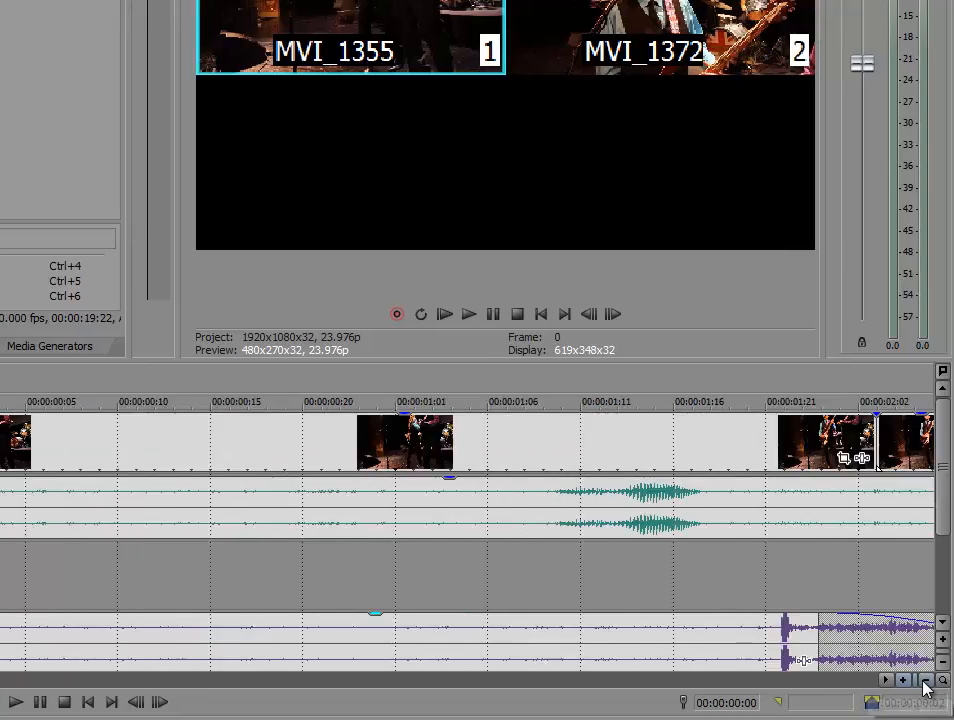
click(925, 681)
click(925, 681)
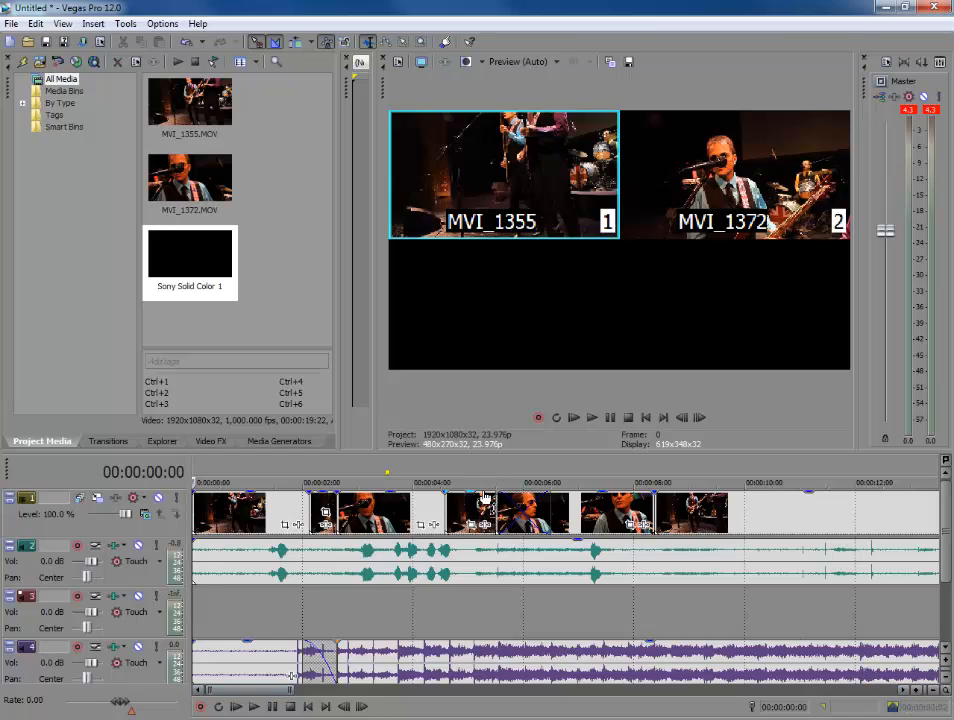
key(space)
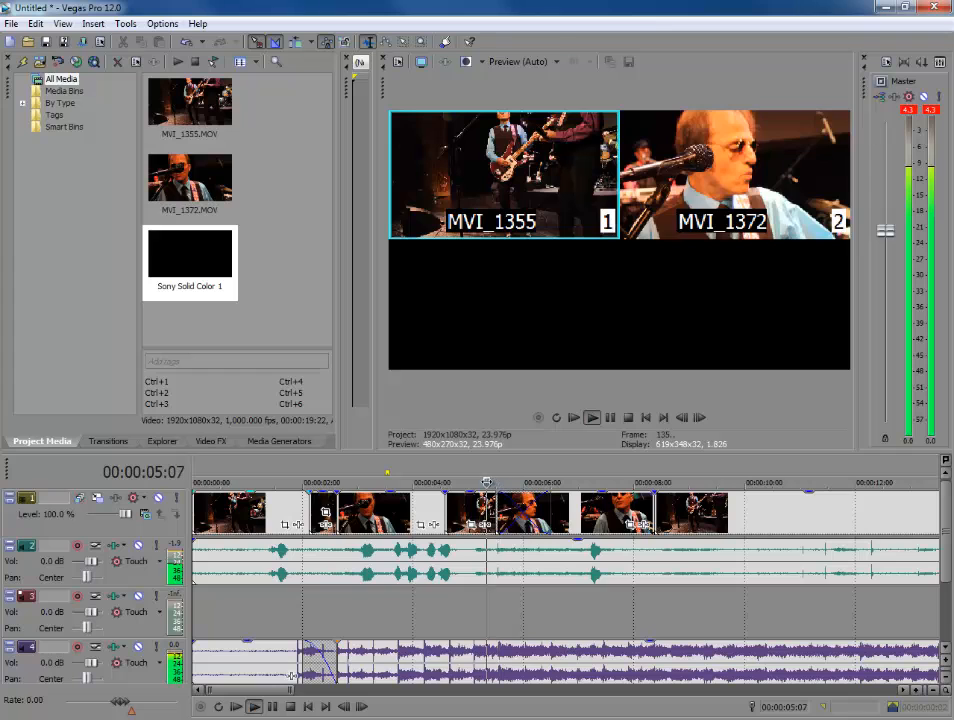
key(2)
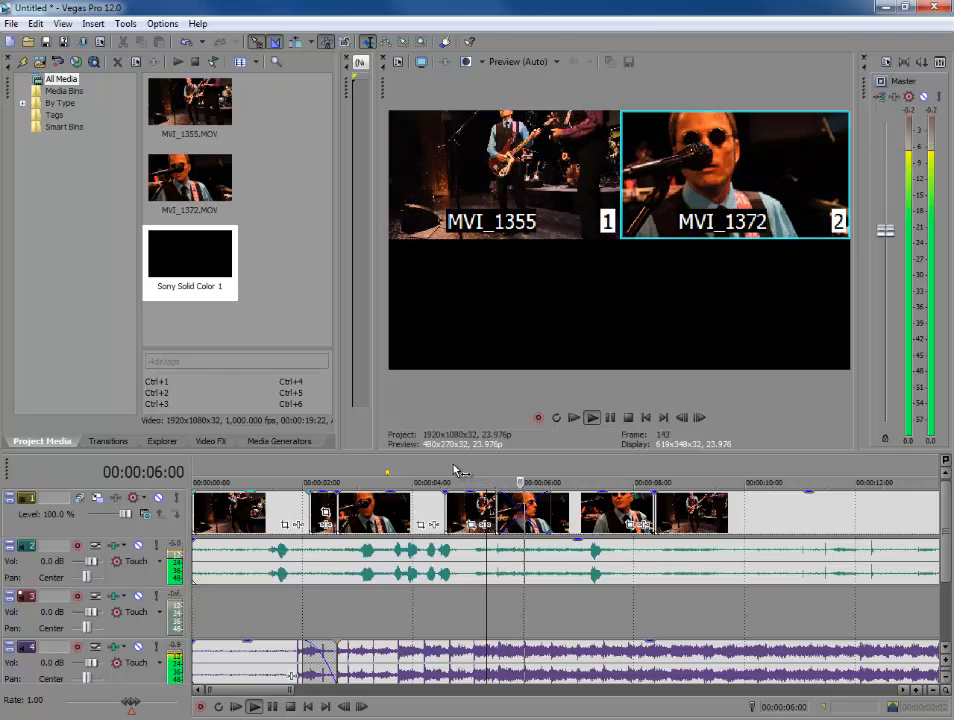
key(space)
View the fade curve types available for the crossfade near 00:00:06:00 on the multicamera track.
click(529, 513)
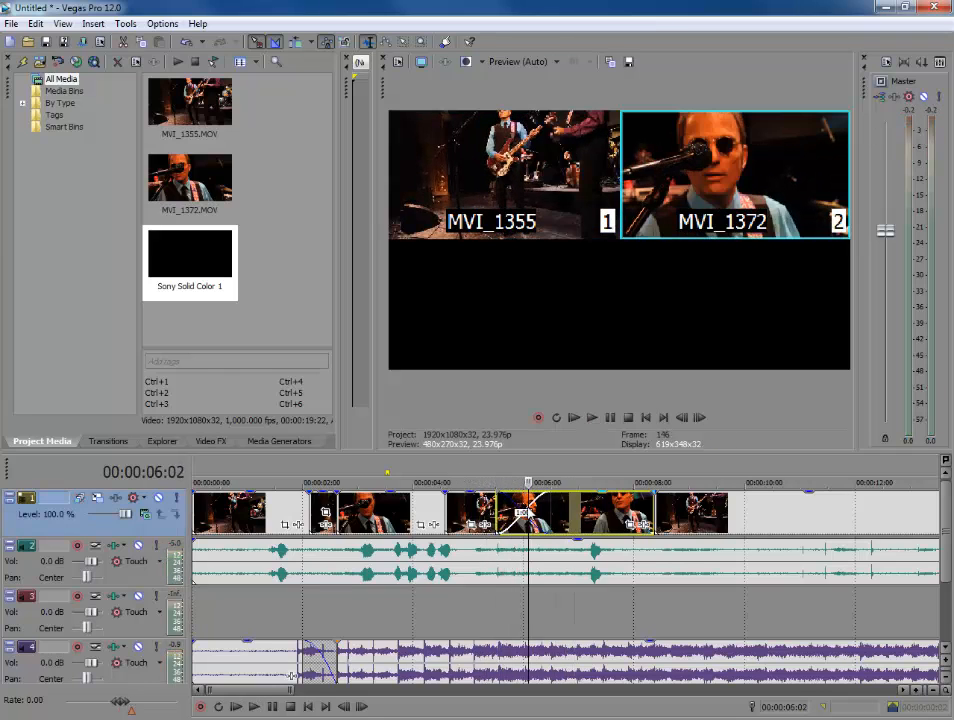
right_click(513, 492)
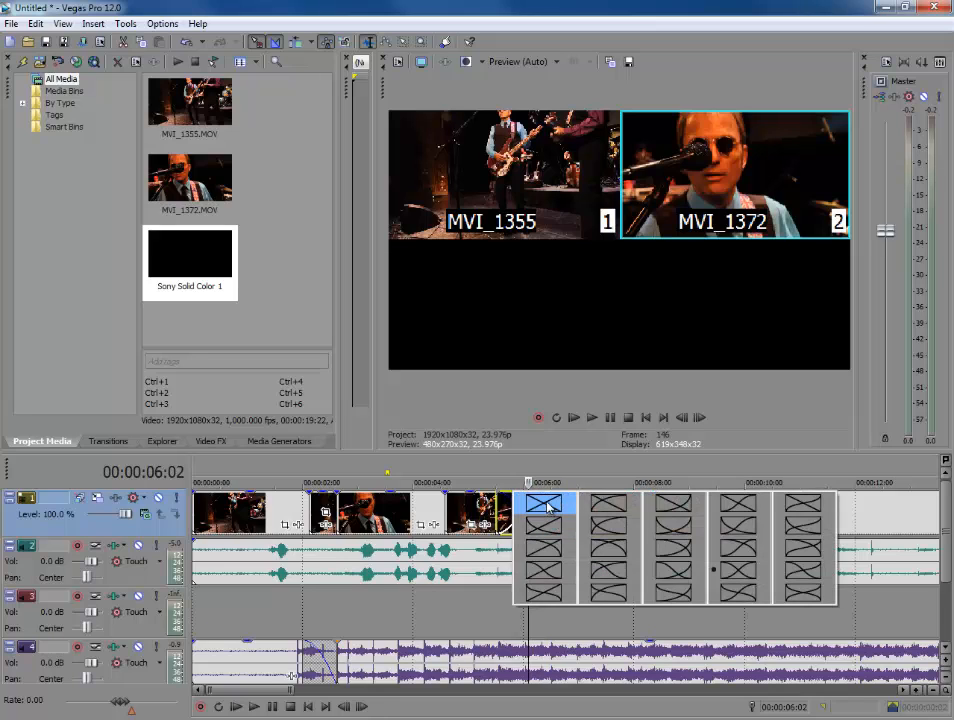
click(478, 513)
Switch the active take of the multicamera clip at 00:00:05:04 to MVI_1372.
right_click(477, 512)
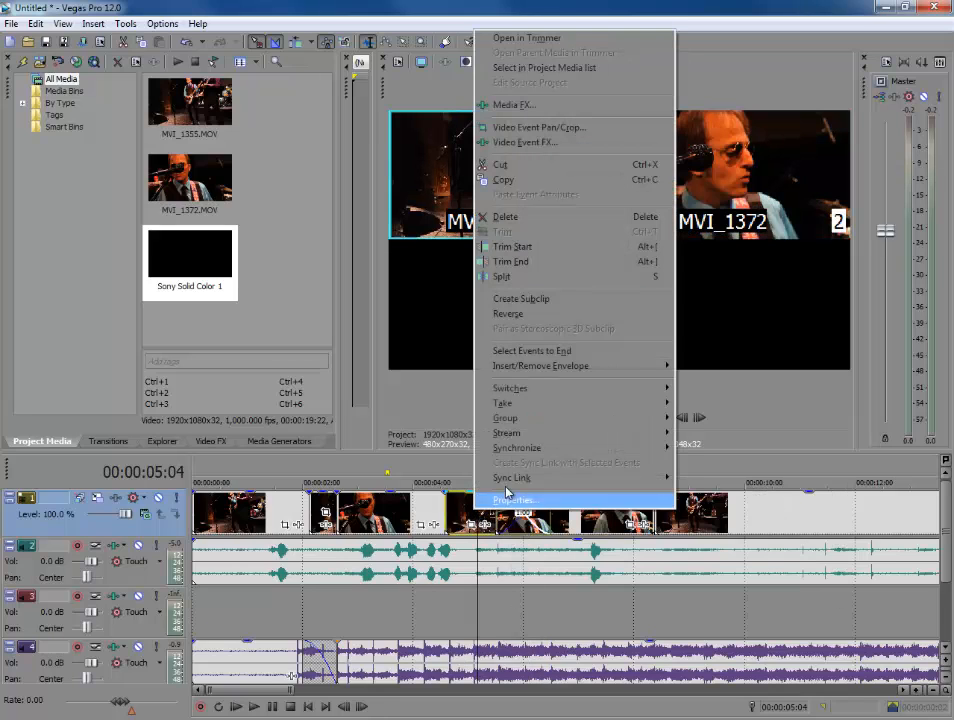
mouse_move(515, 408)
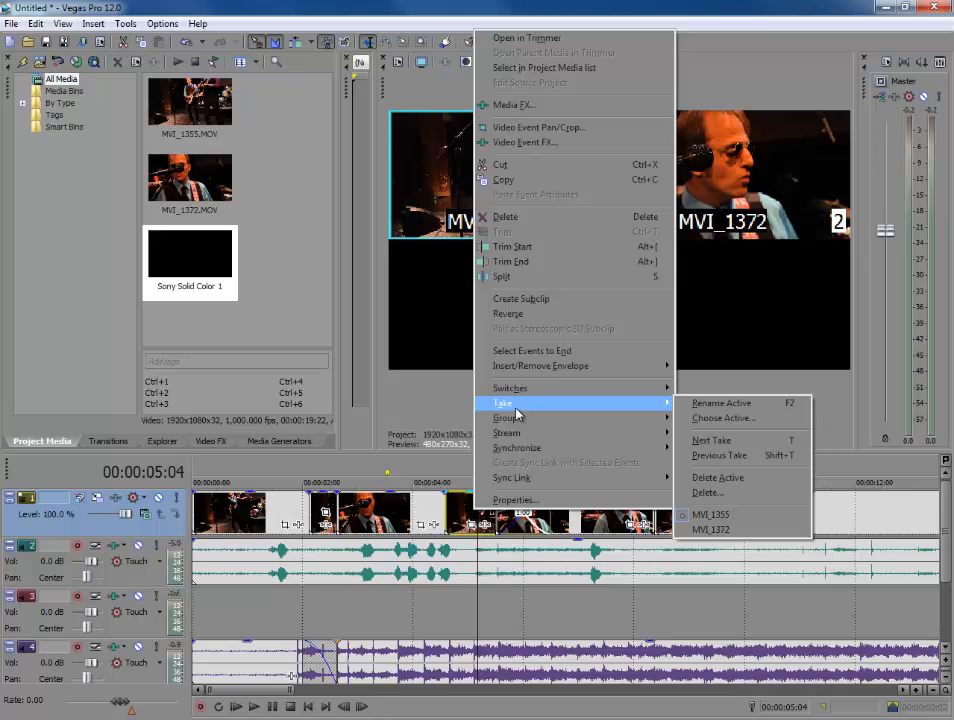
click(746, 530)
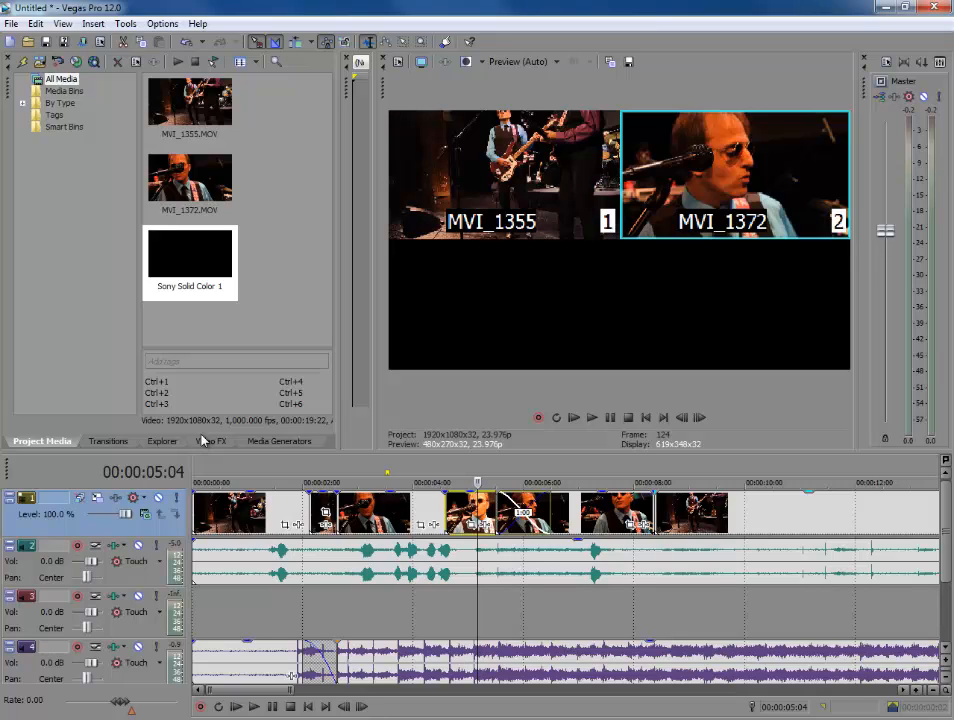
Look through the Transitions, Explorer and Video FX collections, widening the video effects list to show full effect names.
click(107, 442)
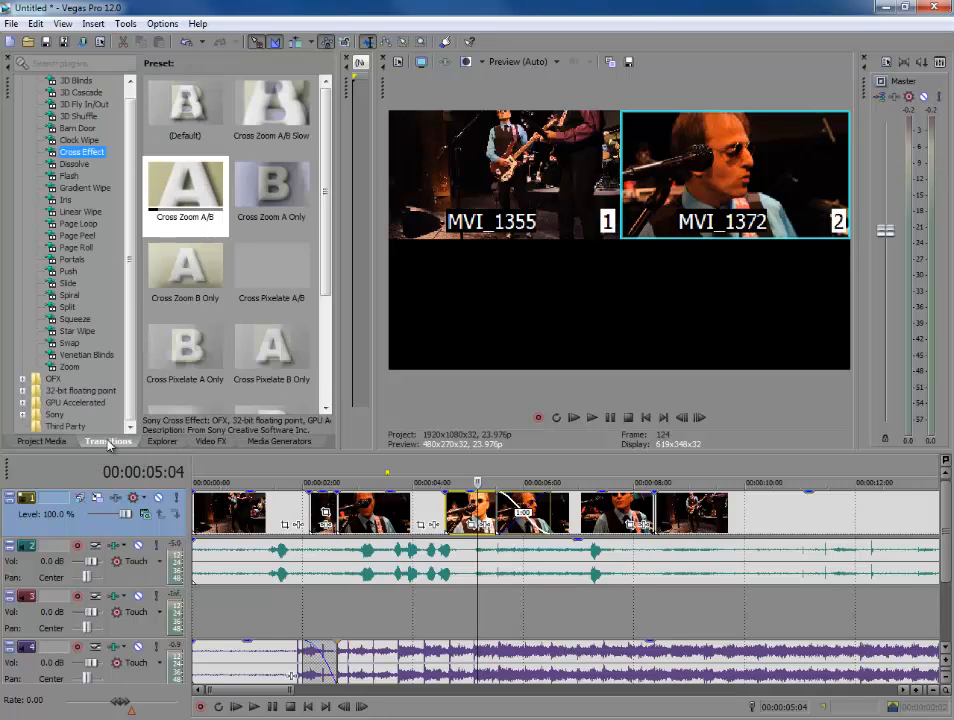
click(164, 442)
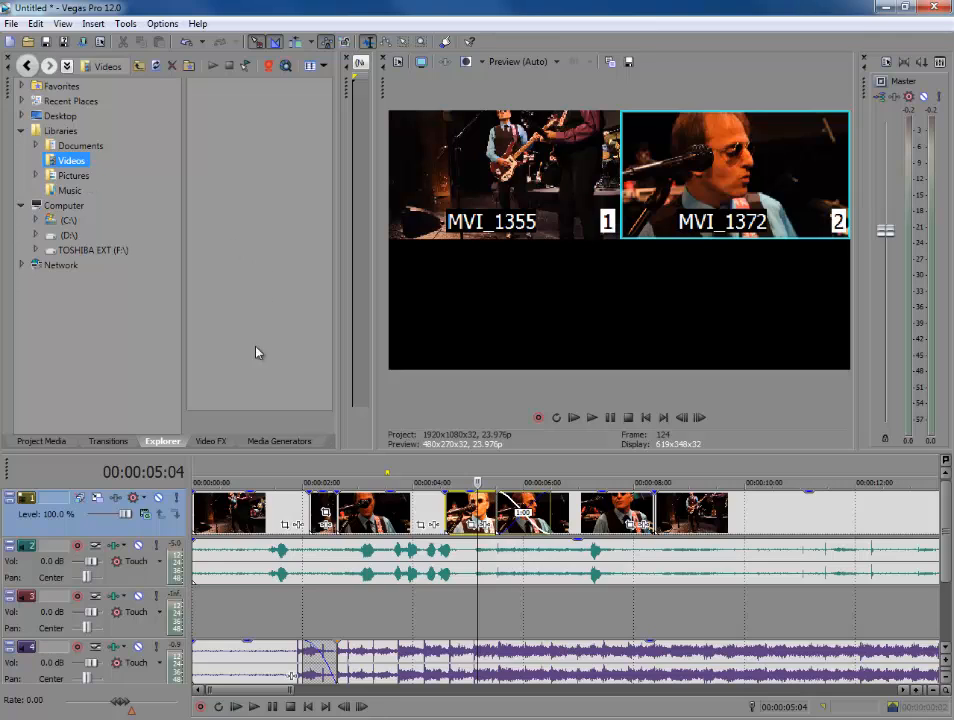
click(211, 442)
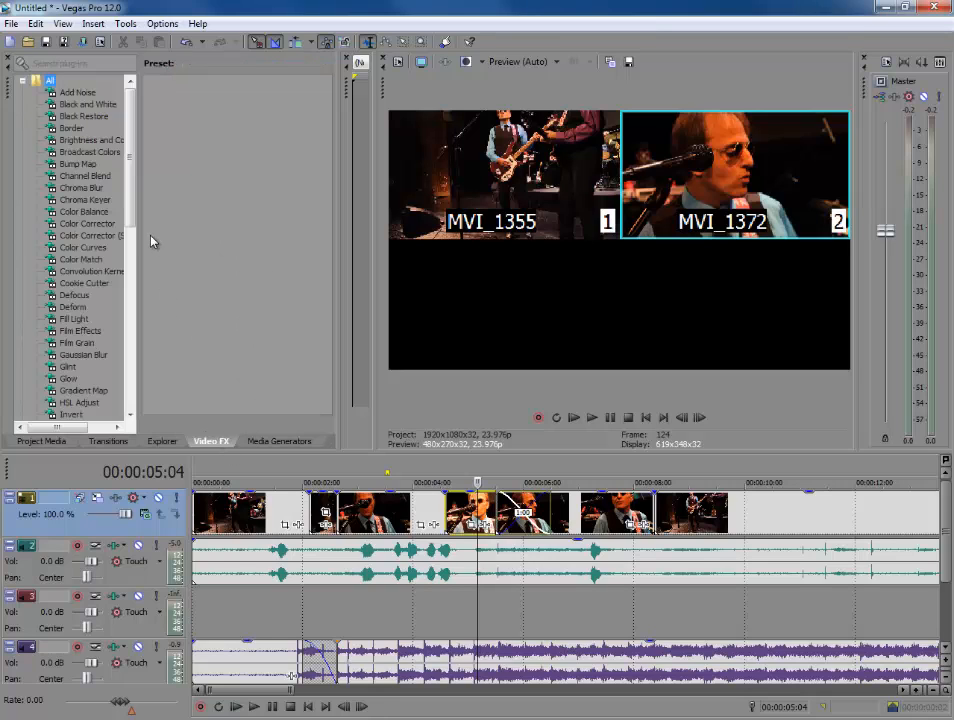
drag(139, 240, 232, 246)
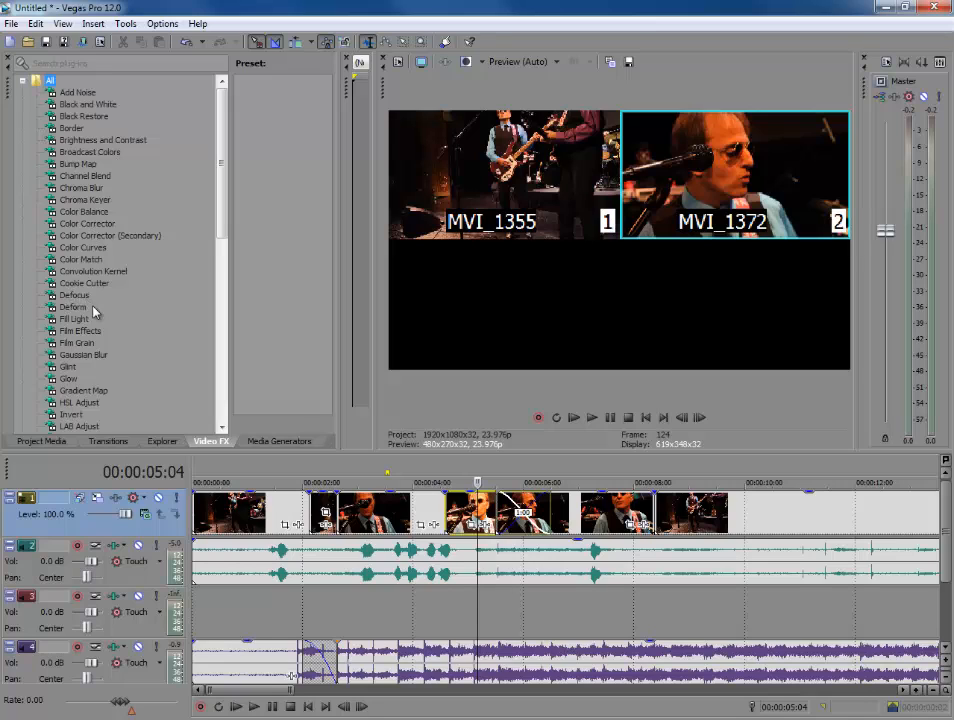
scroll(93, 313, down, 4)
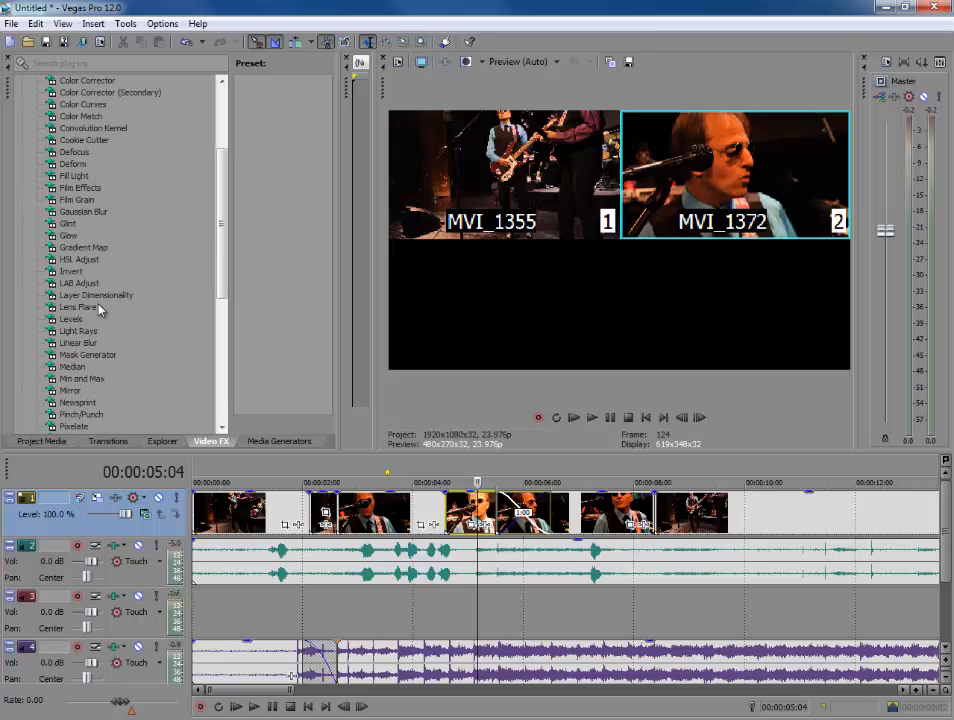
scroll(98, 311, down, 1)
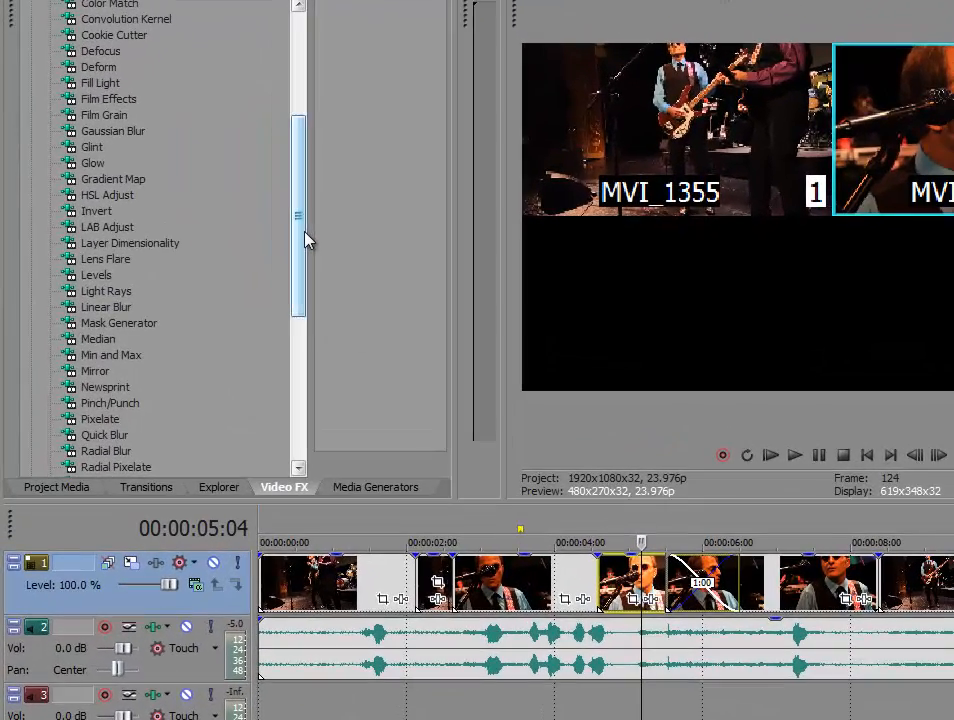
Find the TV Simulator video effect and select its TV Look preset.
drag(227, 256, 225, 292)
drag(303, 288, 297, 364)
click(106, 389)
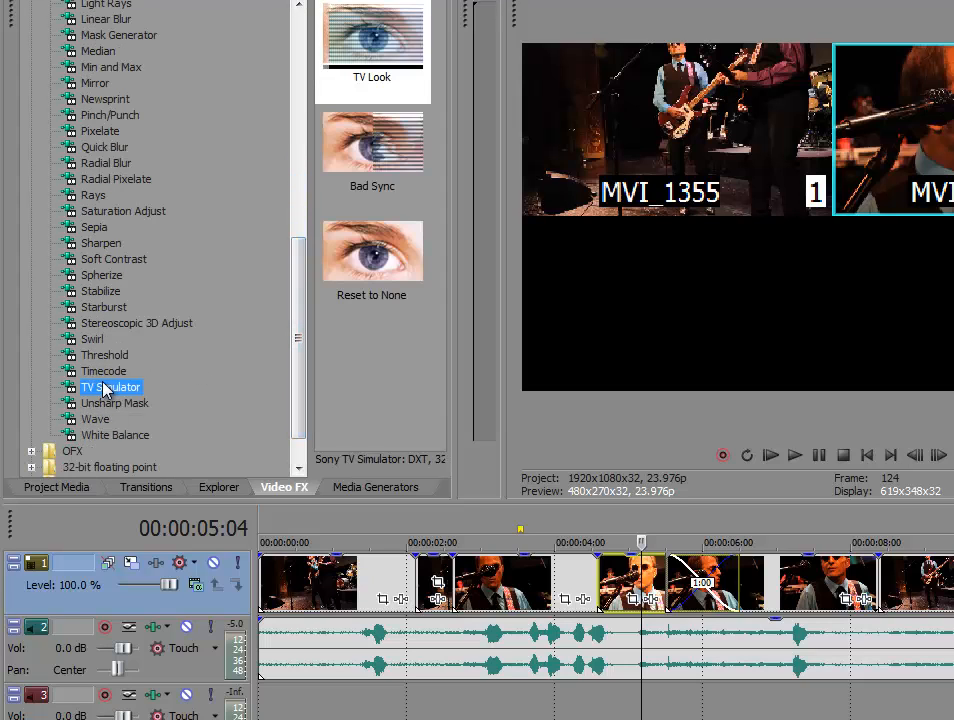
click(390, 71)
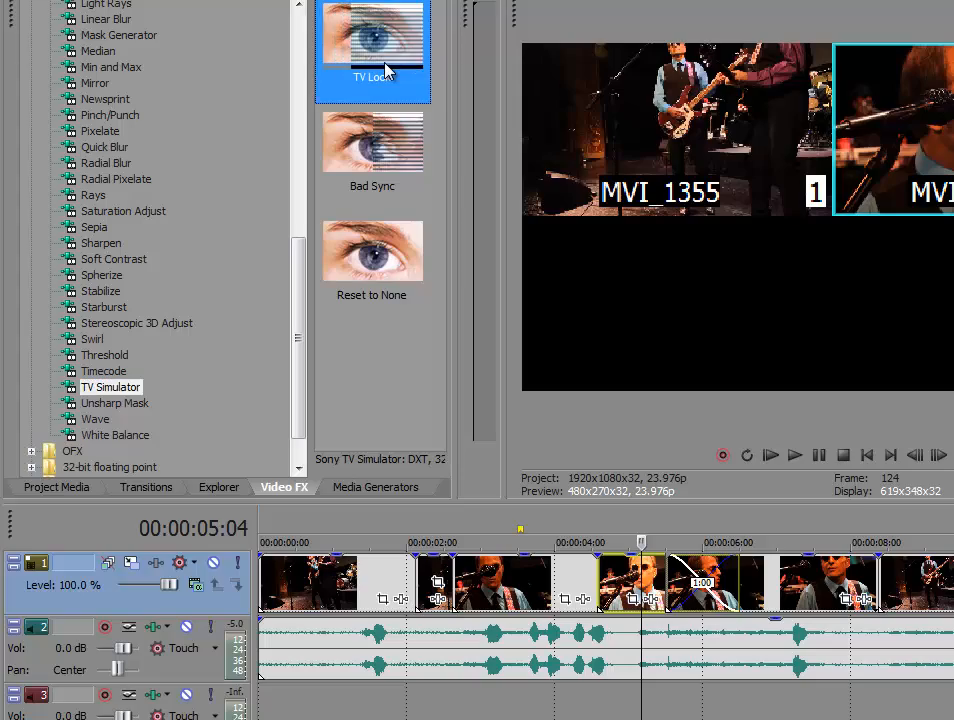
click(86, 604)
right_click(86, 606)
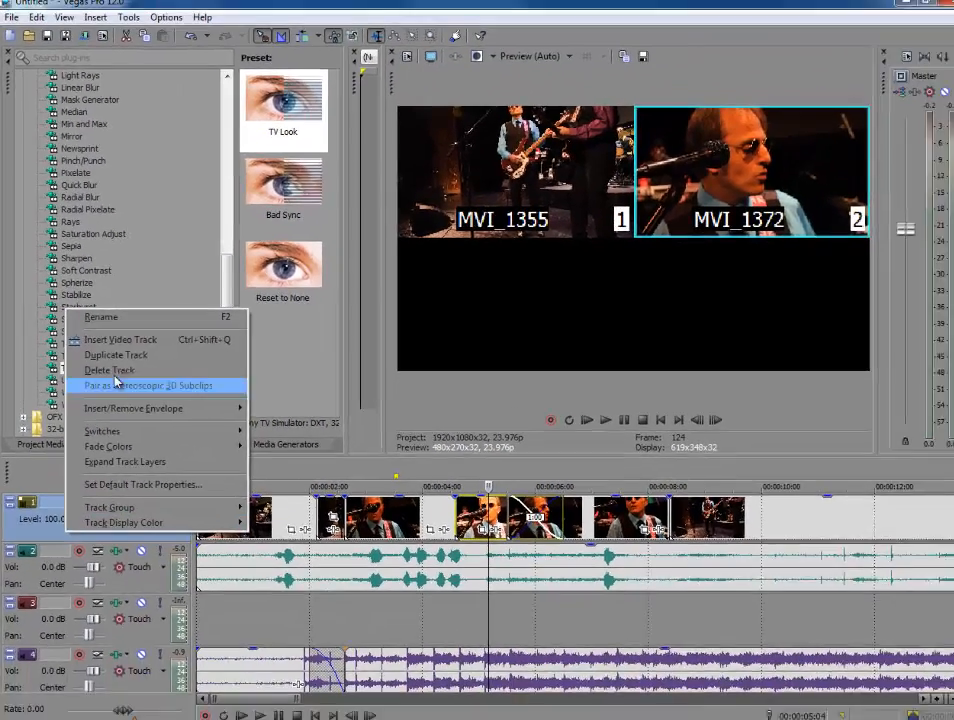
click(172, 387)
scroll(486, 560, down, 10)
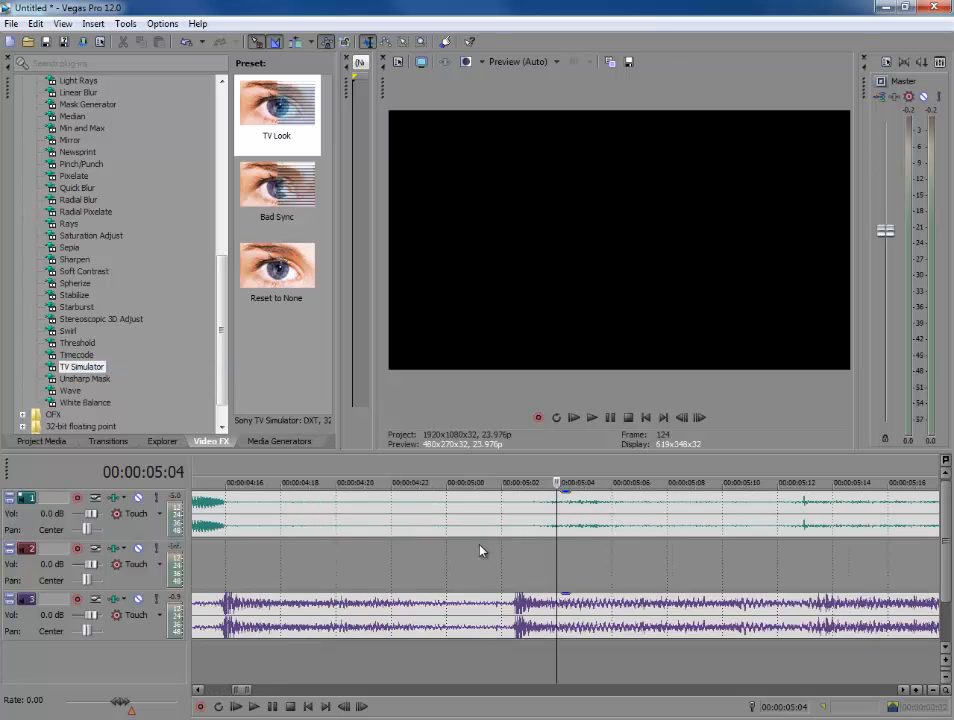
key(ctrl+z)
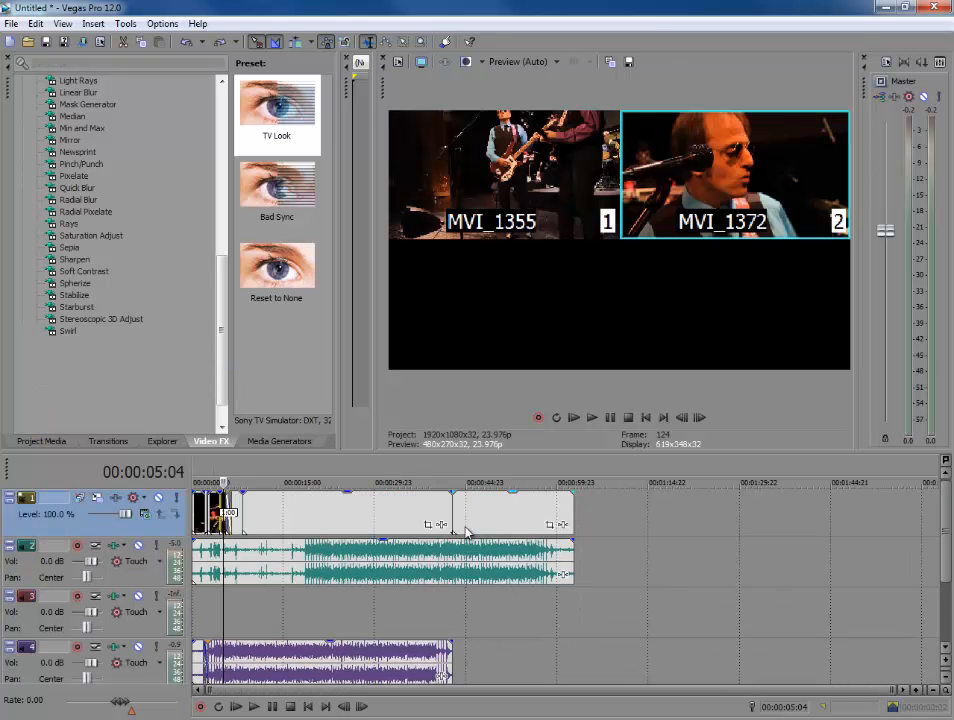
Undo the earlier edits back to before the multicamera track, leaving only the MVI_1372 footage on the second video track.
key(ctrl+z)
key(ctrl+z)
key(ctrl+z)
key(ctrl+z)
key(ctrl+z)
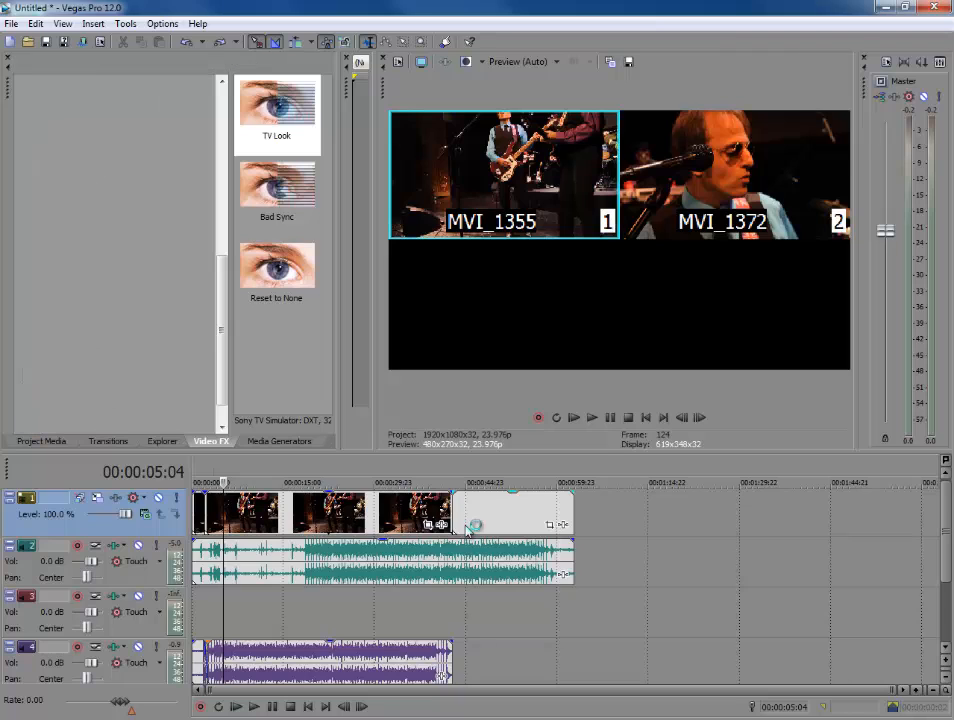
key(ctrl+z)
key(ctrl+z)
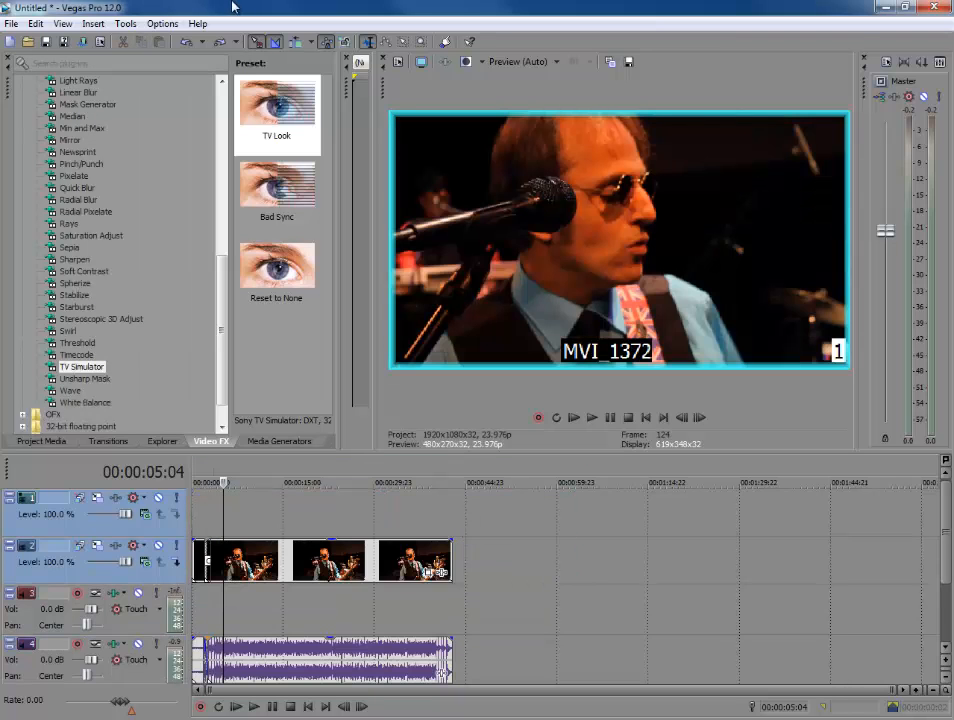
Turn off multicamera editing.
click(138, 24)
mouse_move(200, 248)
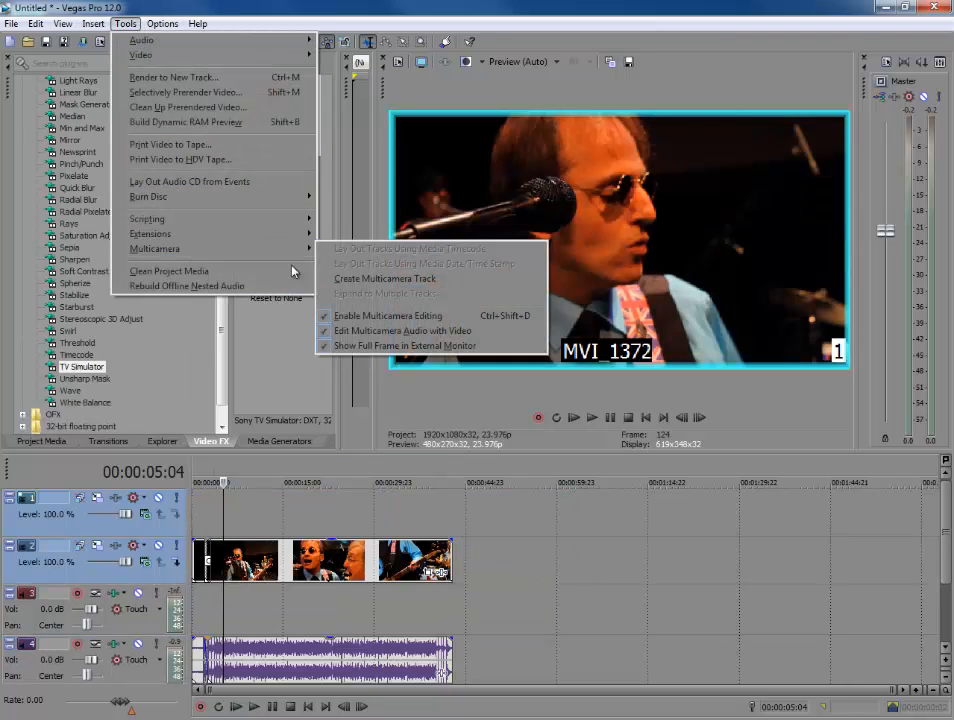
click(363, 315)
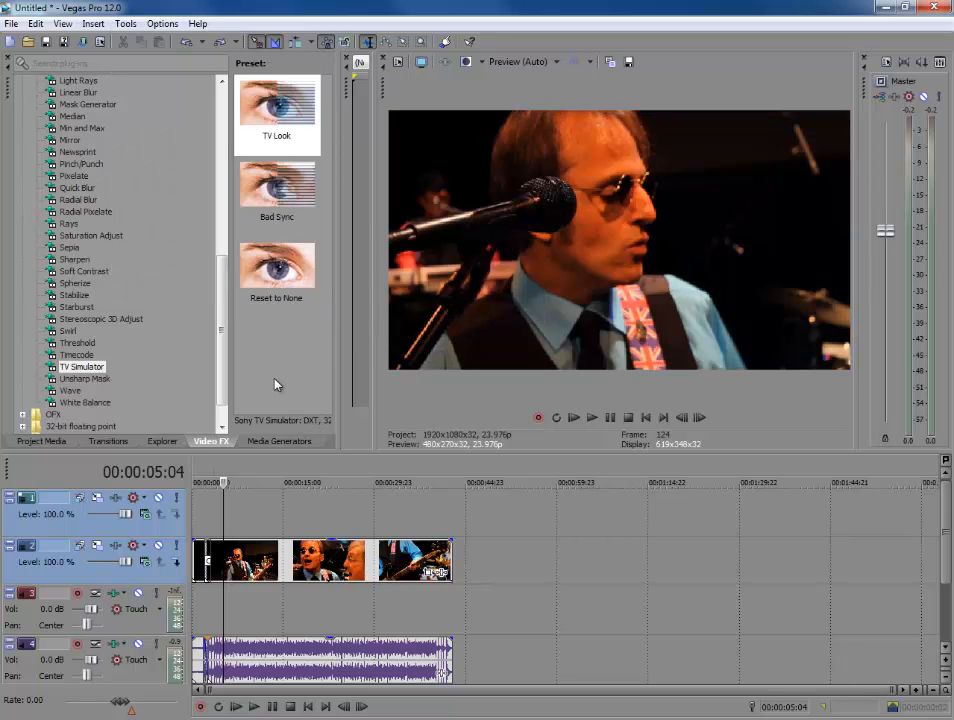
Apply the TV Look preset of TV Simulator to the MVI_1372 clip on track 2 and play it from 00:00:05:04.
drag(277, 105, 248, 580)
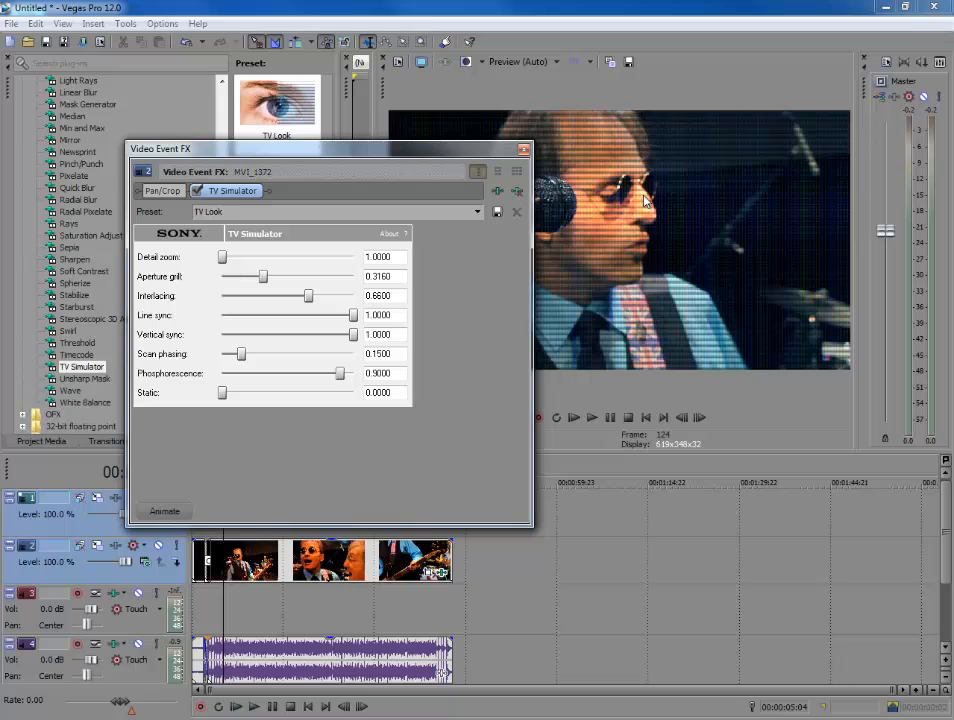
click(523, 149)
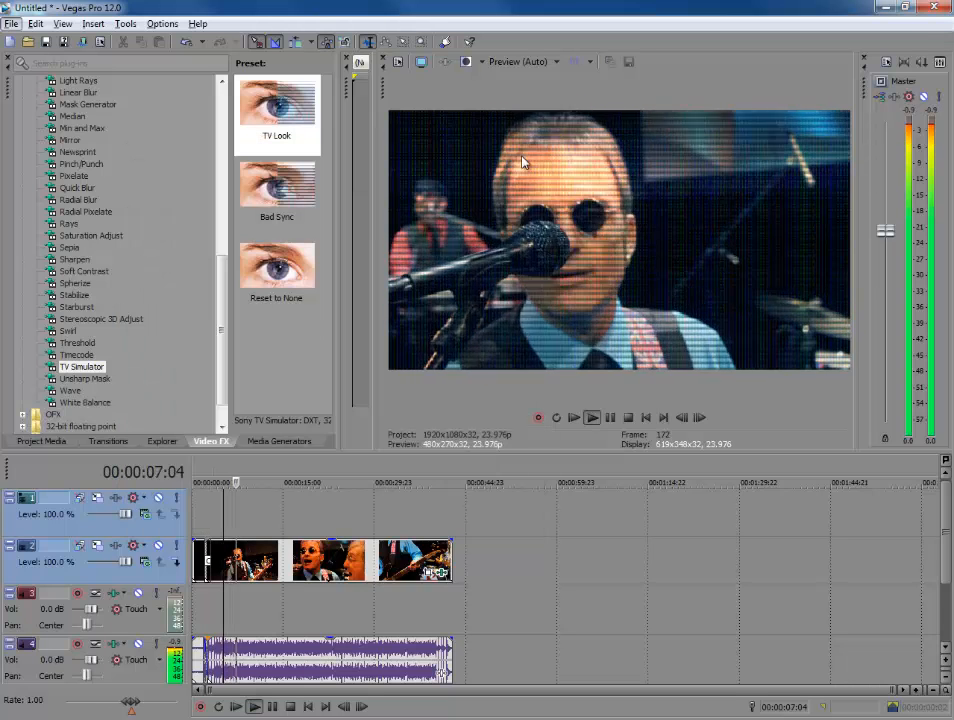
key(alt+space)
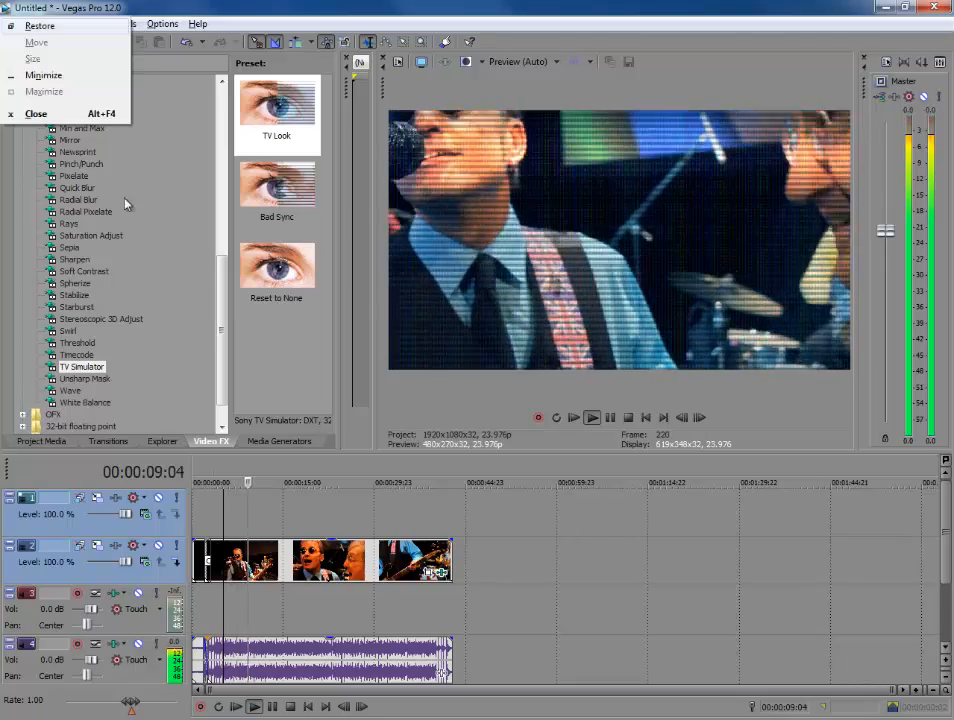
key(Escape)
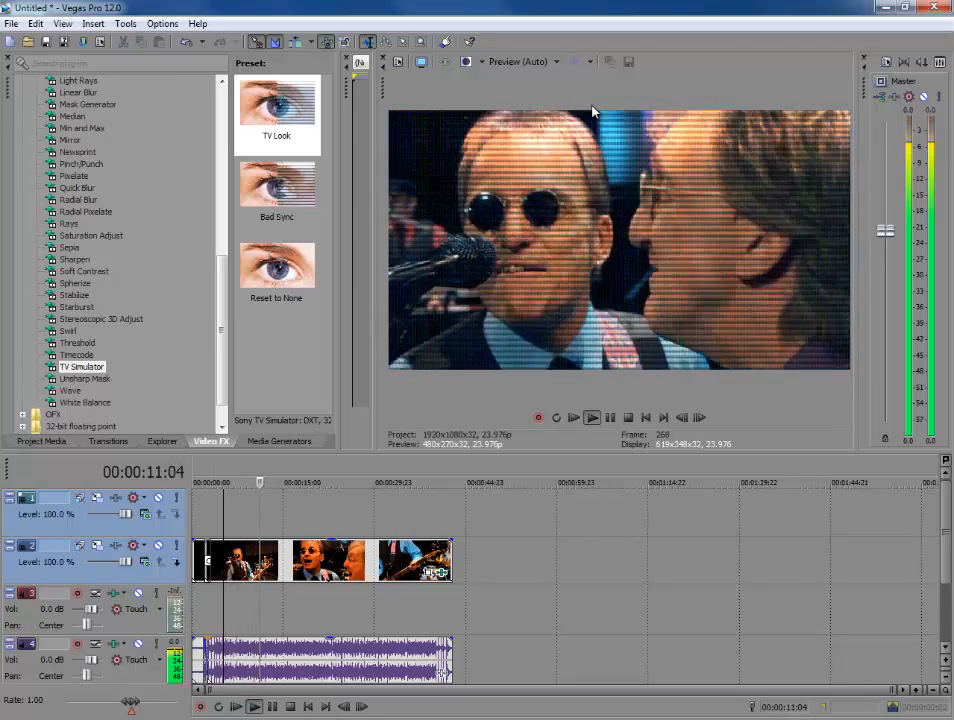
key(space)
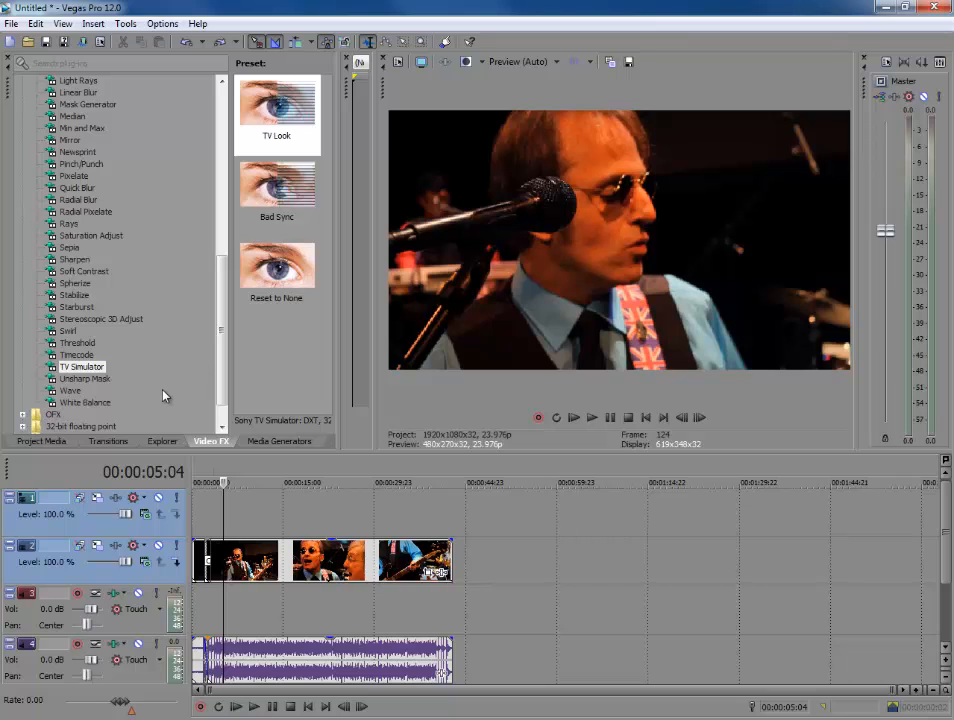
Add the default White Balance effect to the video output and sample the white color from the guitar strap in the preview.
click(85, 402)
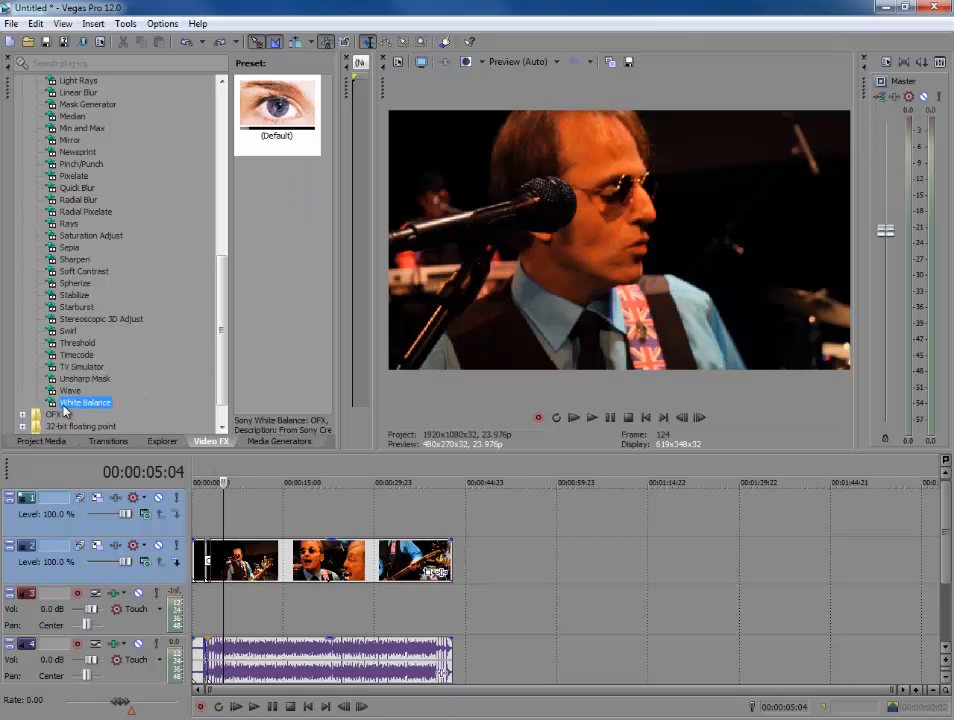
drag(610, 197, 612, 197)
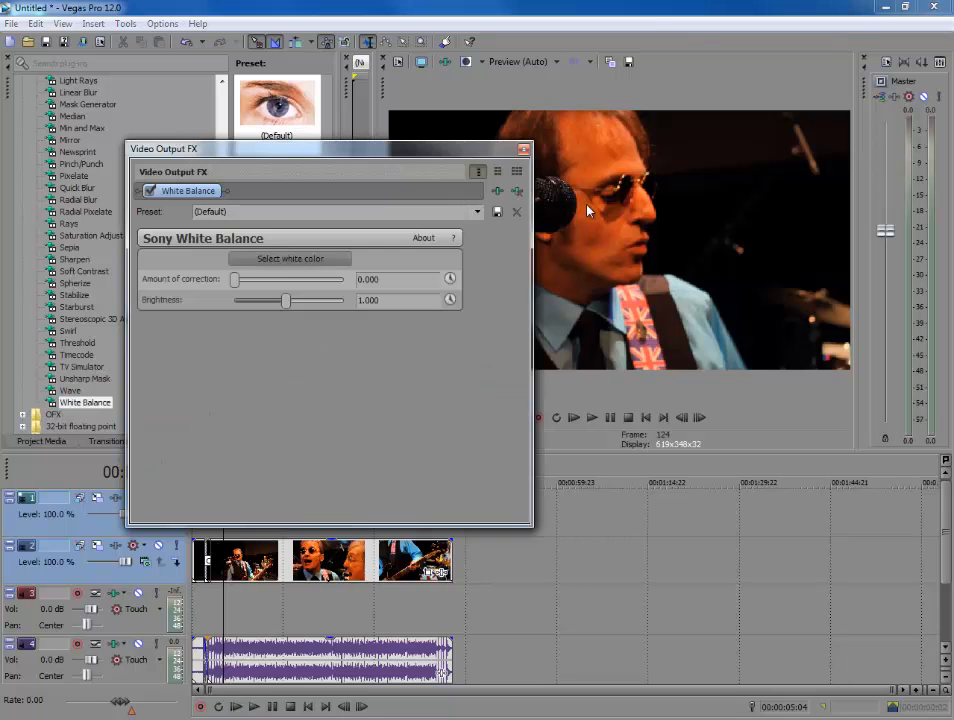
click(259, 263)
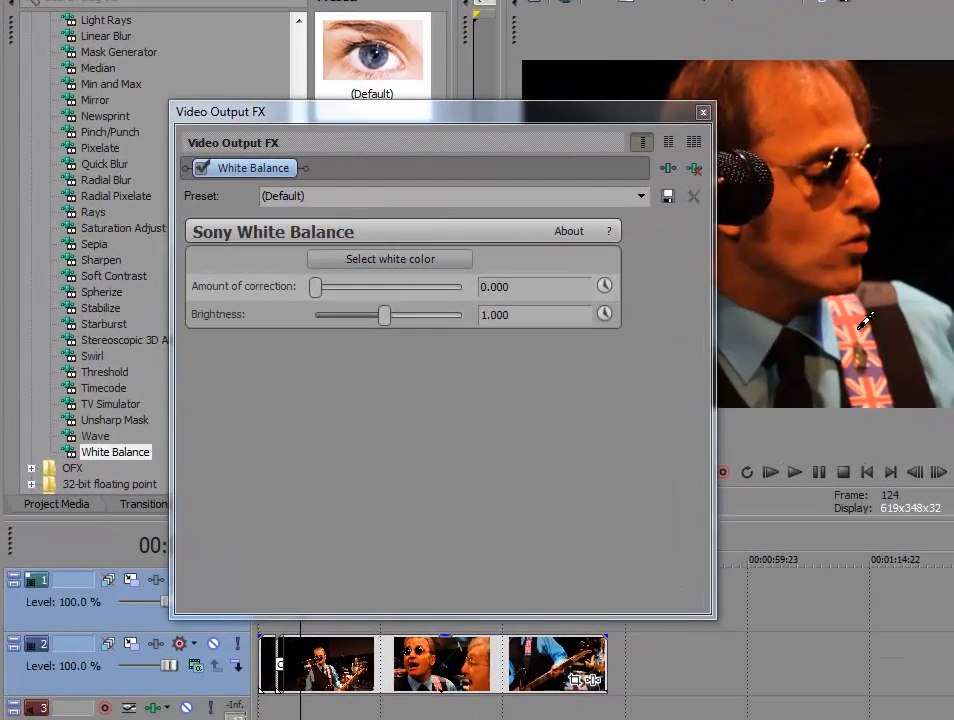
click(862, 324)
click(438, 260)
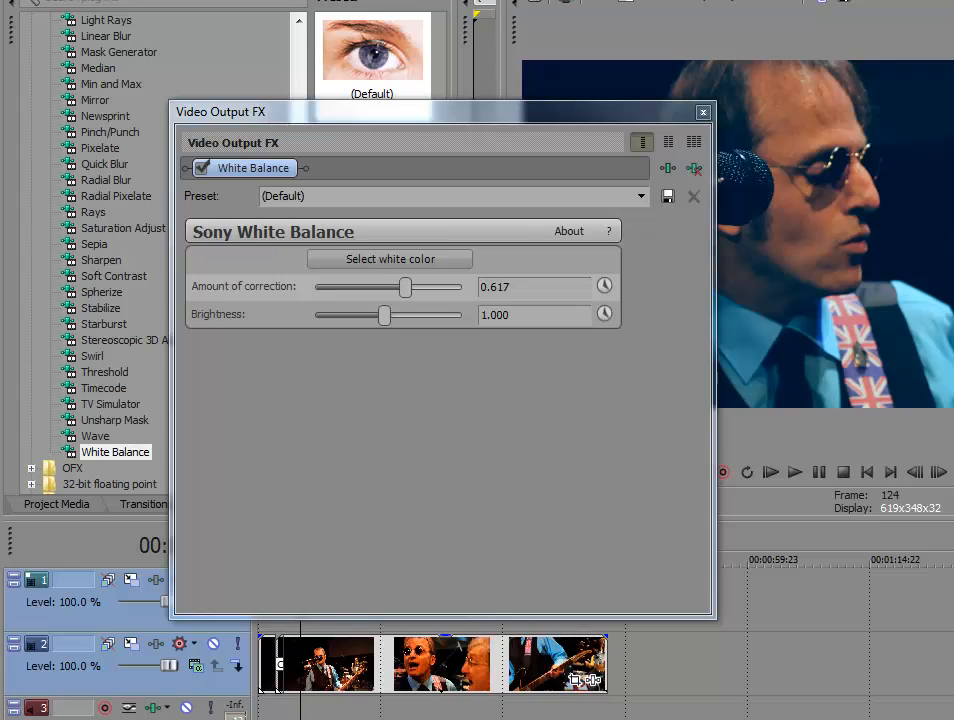
click(861, 355)
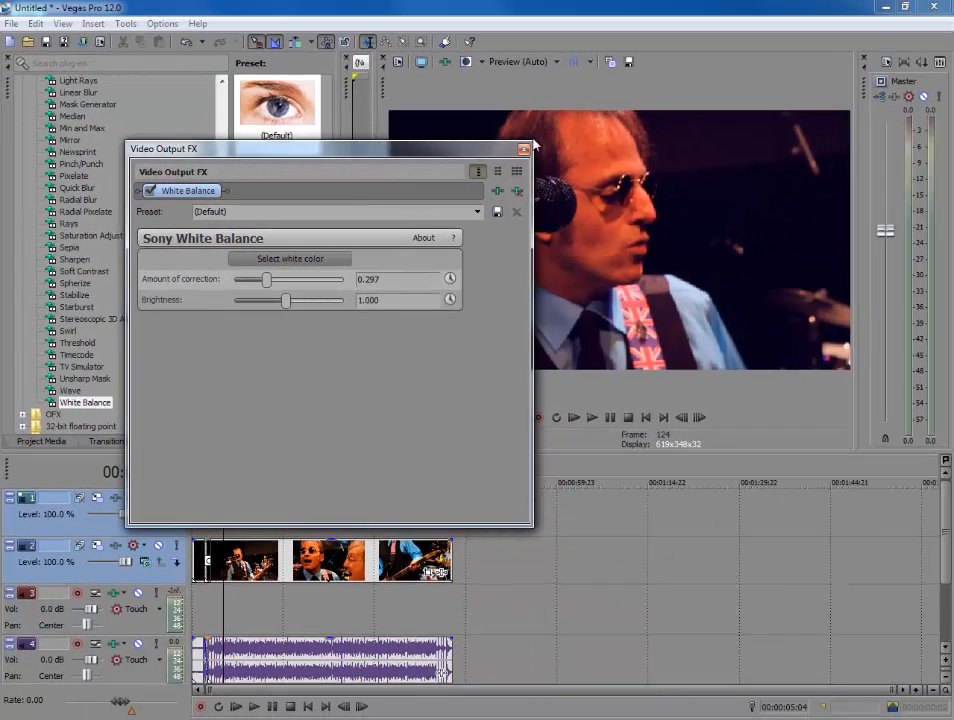
click(523, 149)
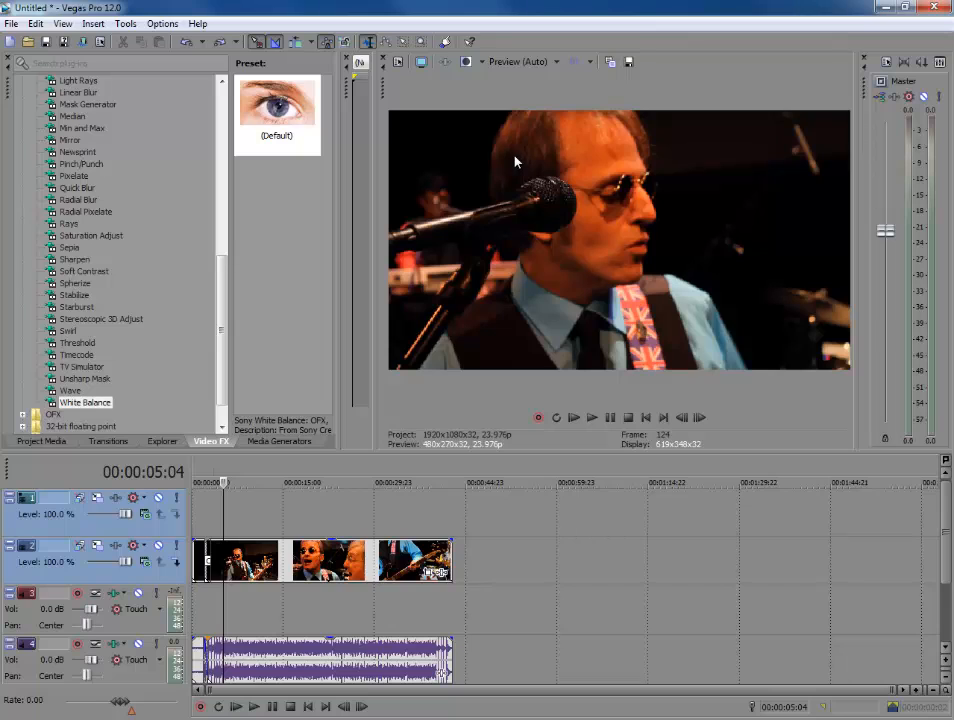
Examine the effects grouped under the OFX and 32-bit floating point folders.
scroll(221, 334, down, 1)
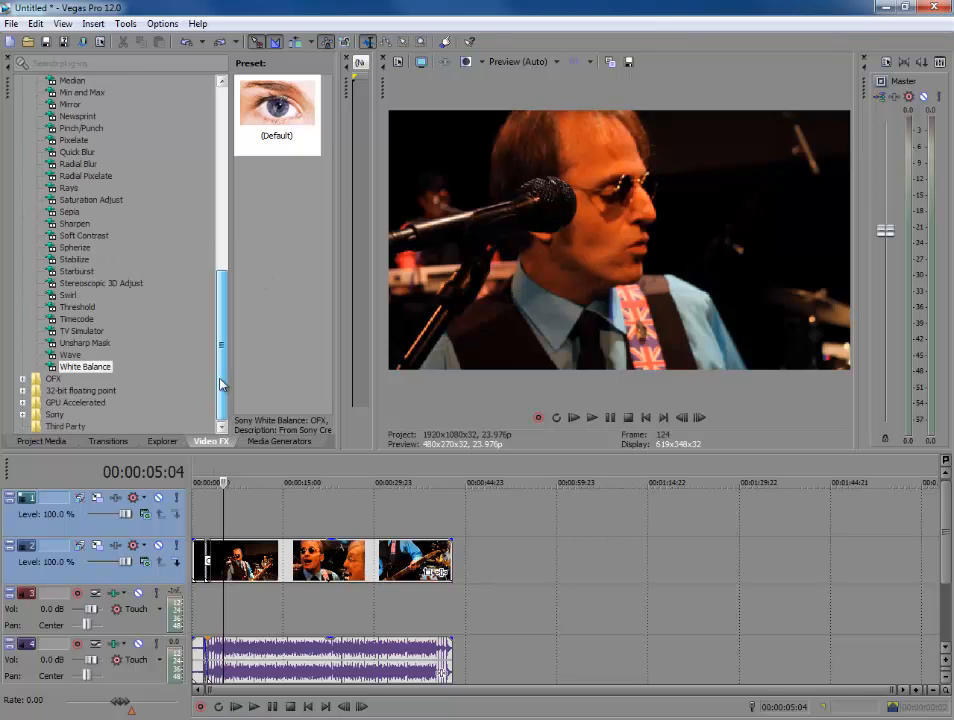
click(21, 386)
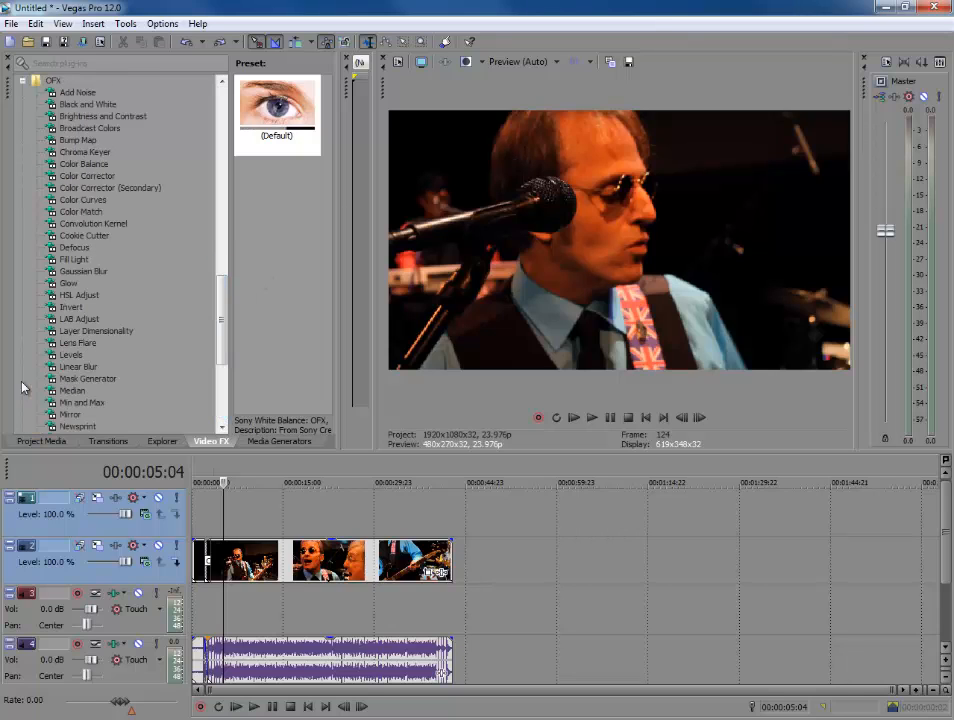
click(21, 82)
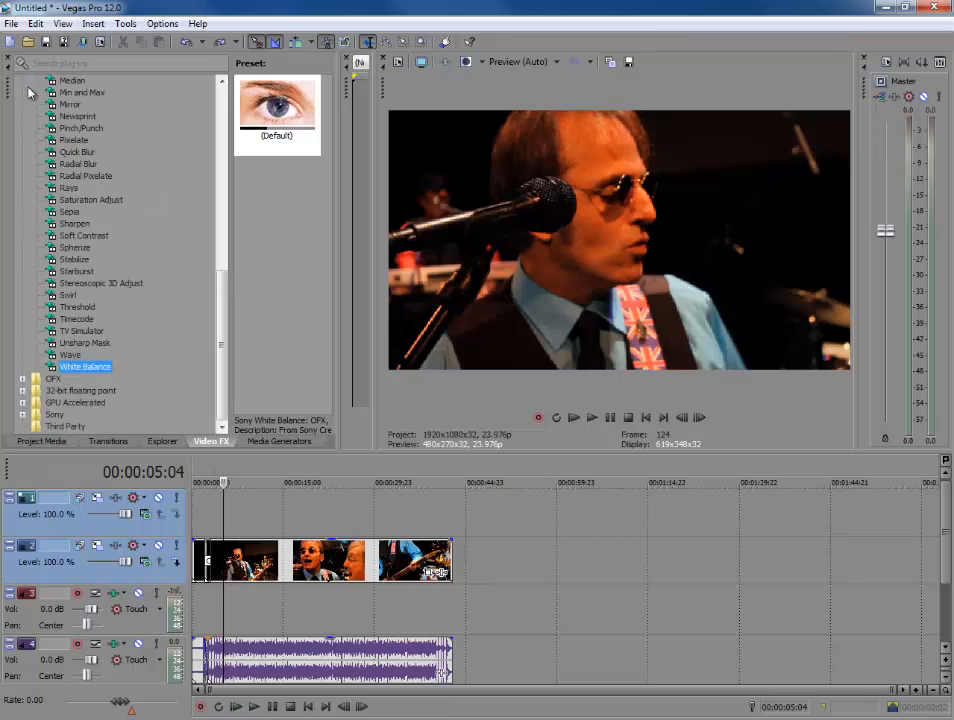
click(22, 398)
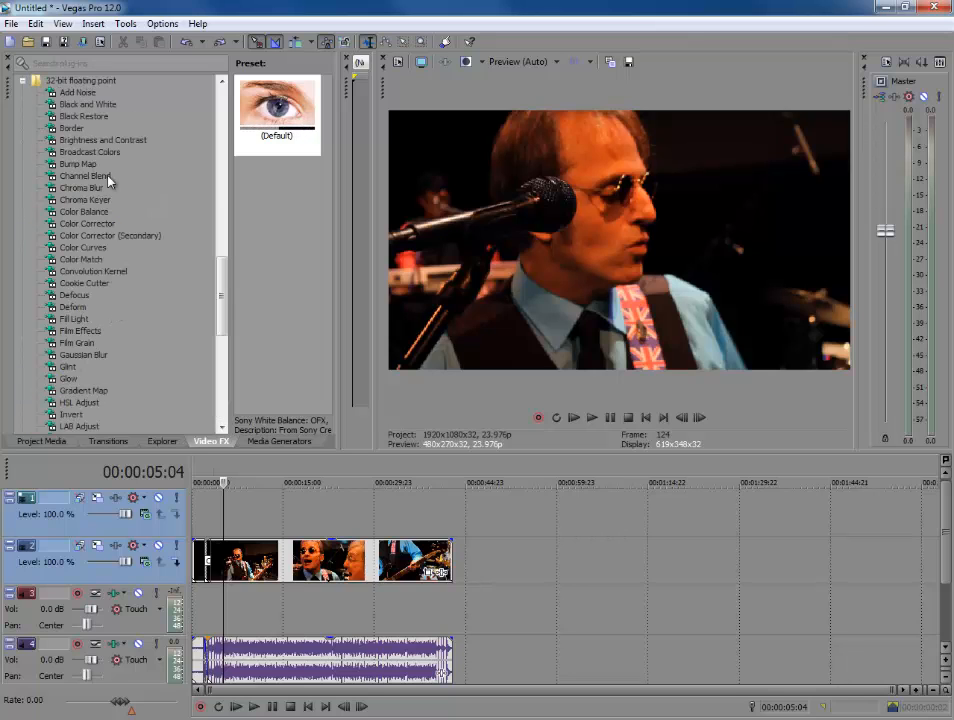
scroll(104, 160, up, 20)
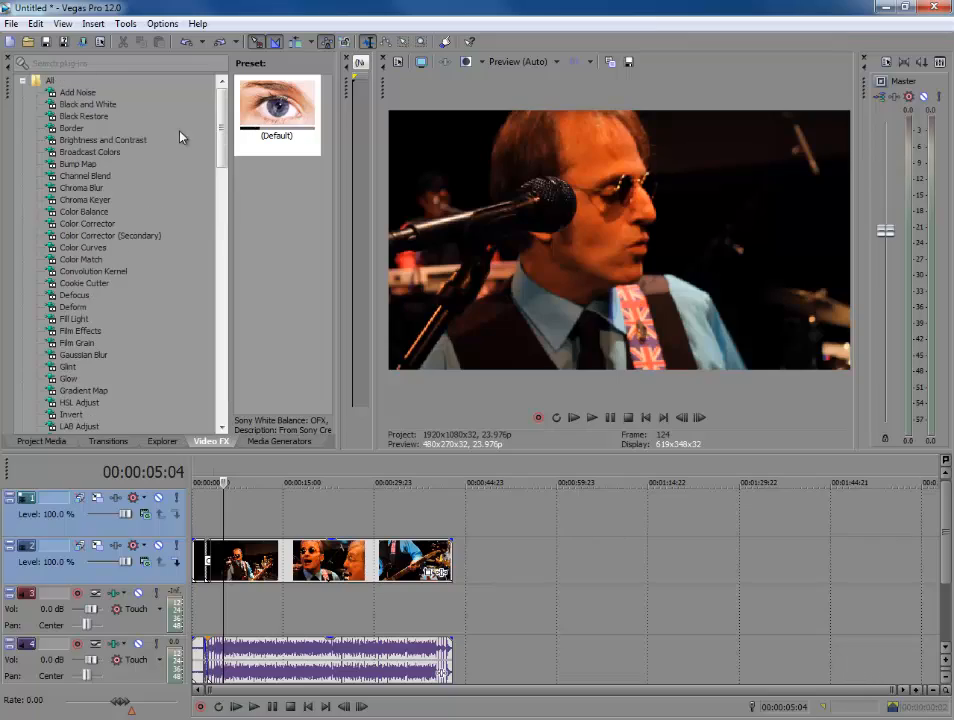
Add the default Timecode effect from the 32-bit floating point group to the video output.
drag(224, 114, 232, 328)
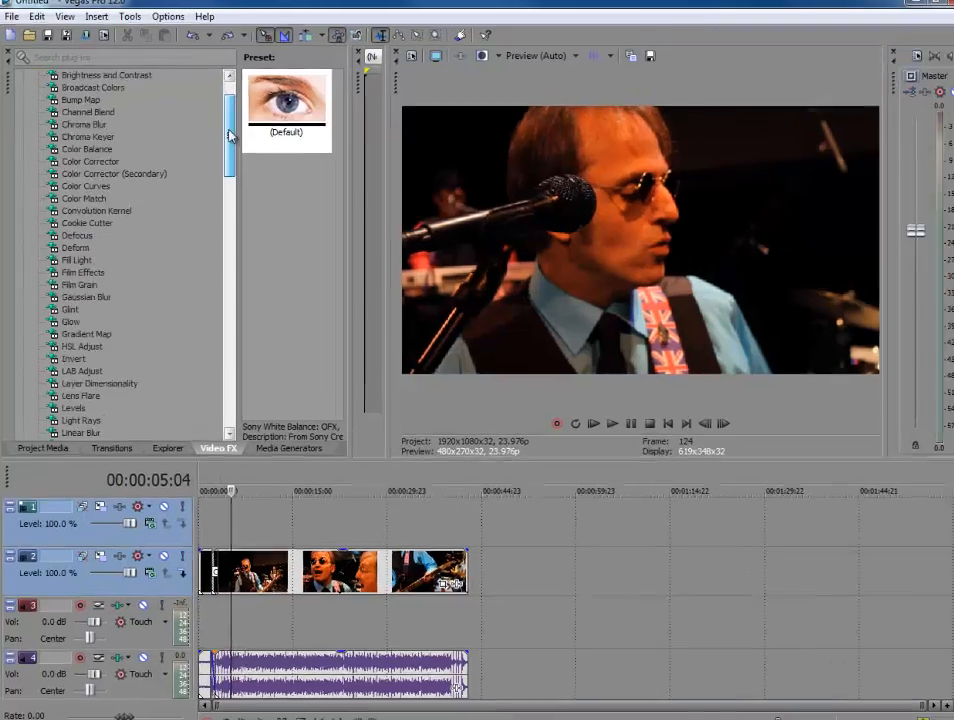
drag(281, 353, 289, 406)
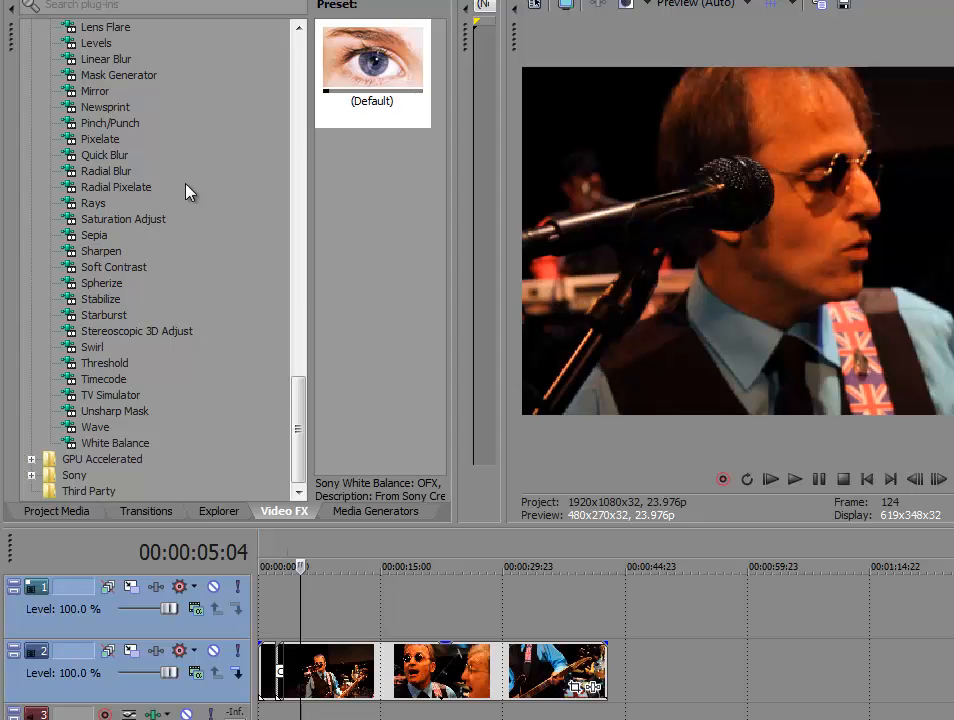
click(97, 382)
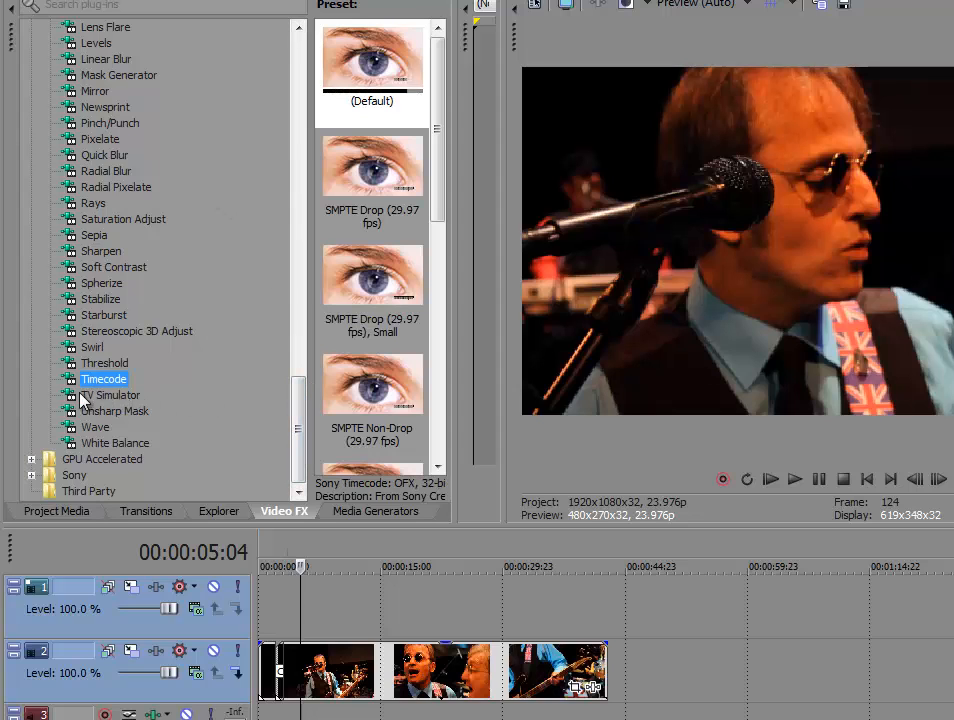
drag(103, 390, 681, 256)
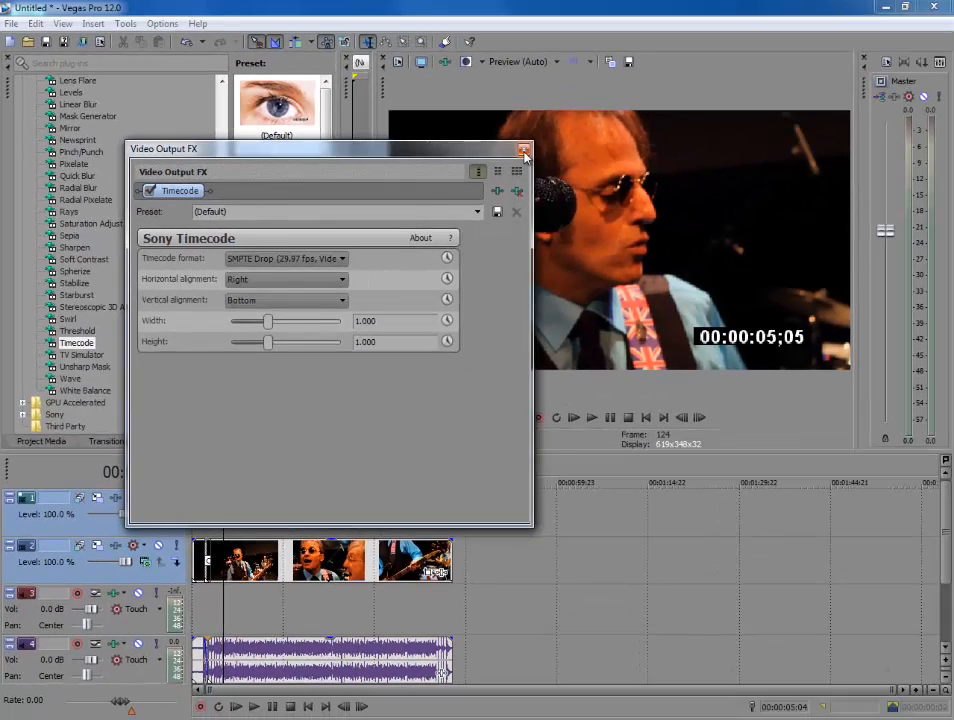
Place the default Checkerboard generated media at the start of track 1 and delete it.
click(522, 151)
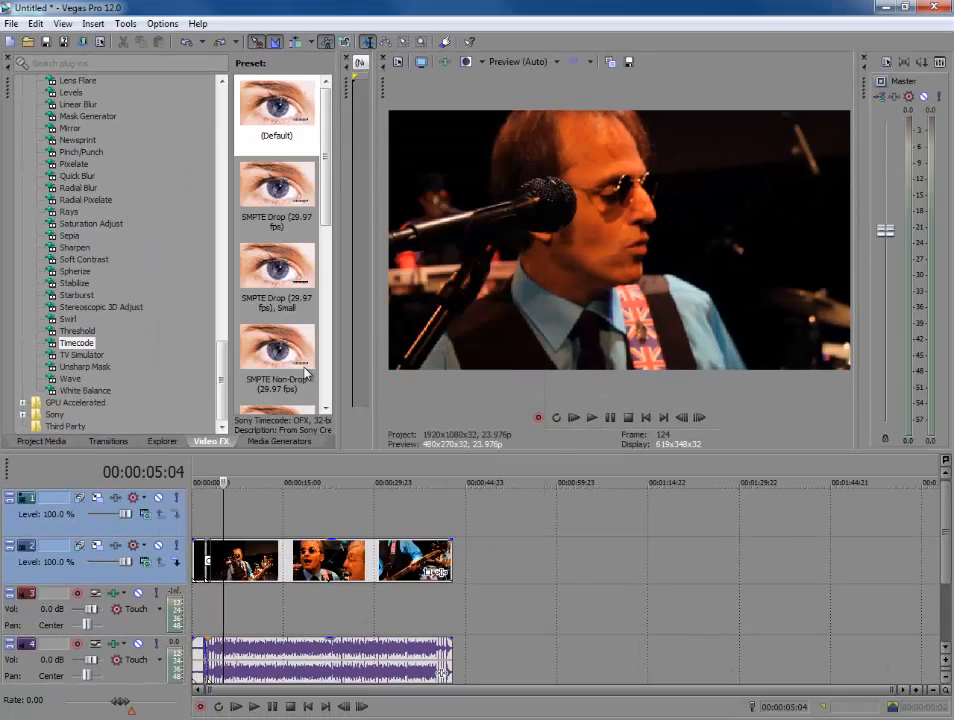
click(257, 446)
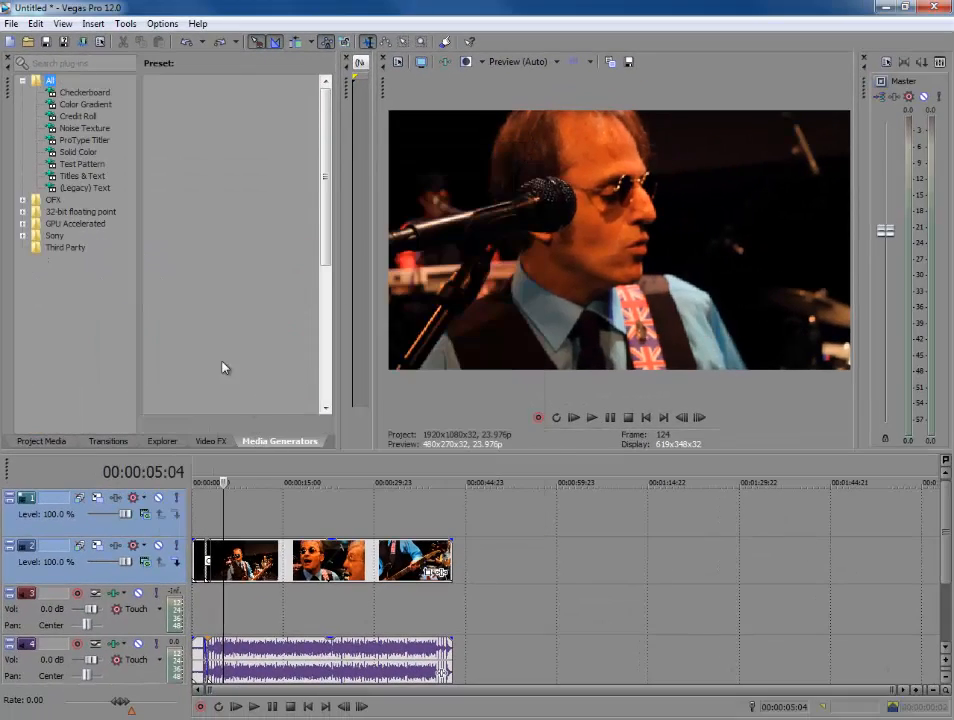
click(83, 93)
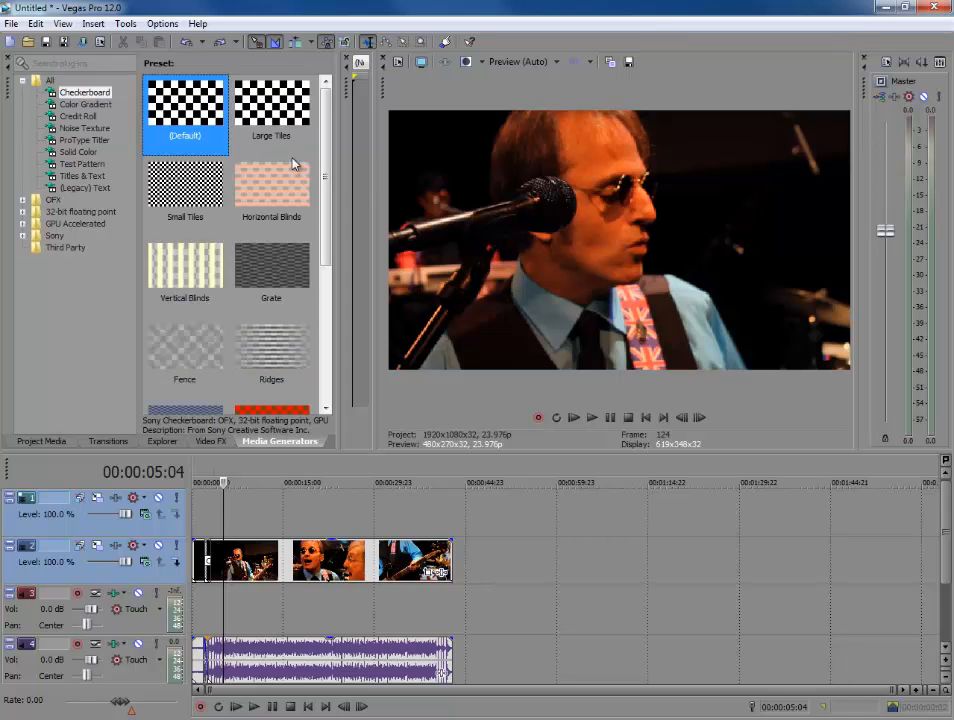
drag(164, 118, 202, 508)
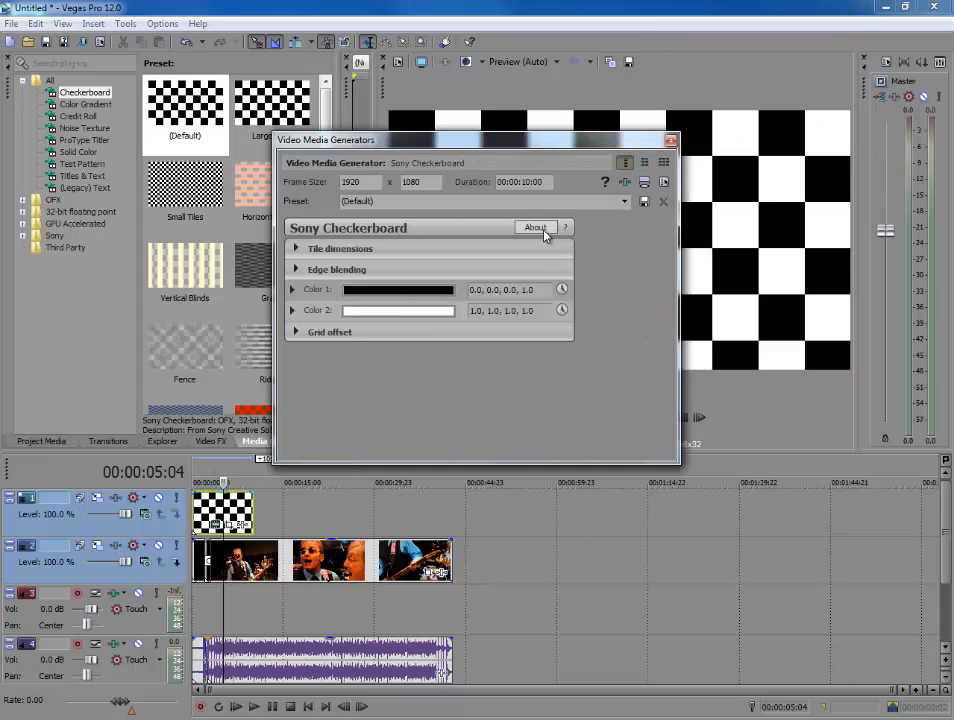
click(670, 142)
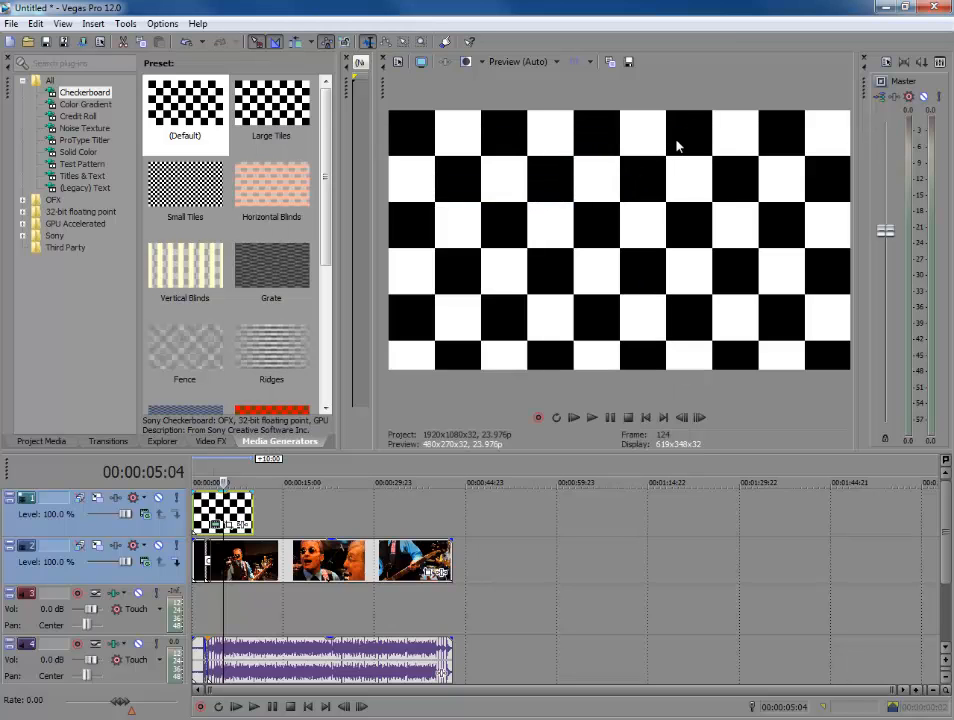
key(Delete)
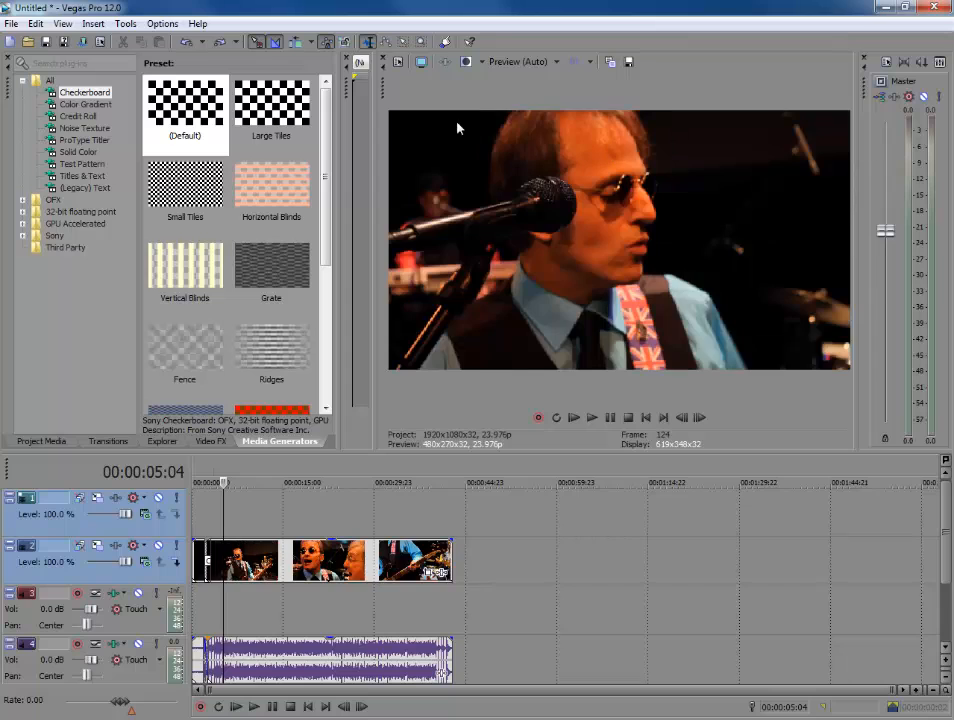
Examine the presets of the Credit Roll and Test Pattern media generators.
click(75, 117)
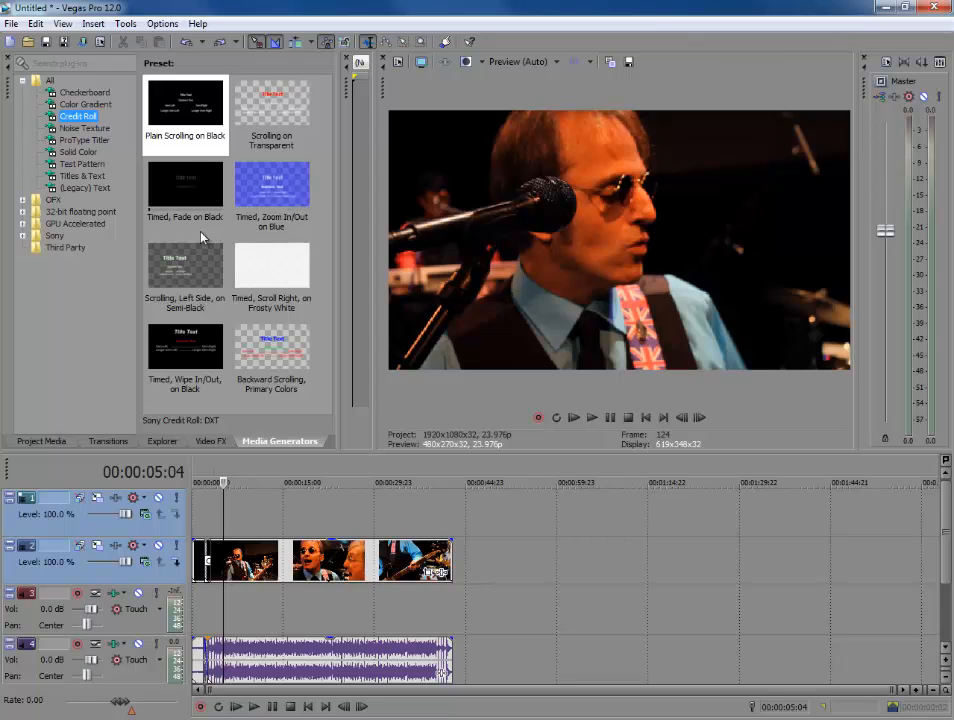
click(100, 164)
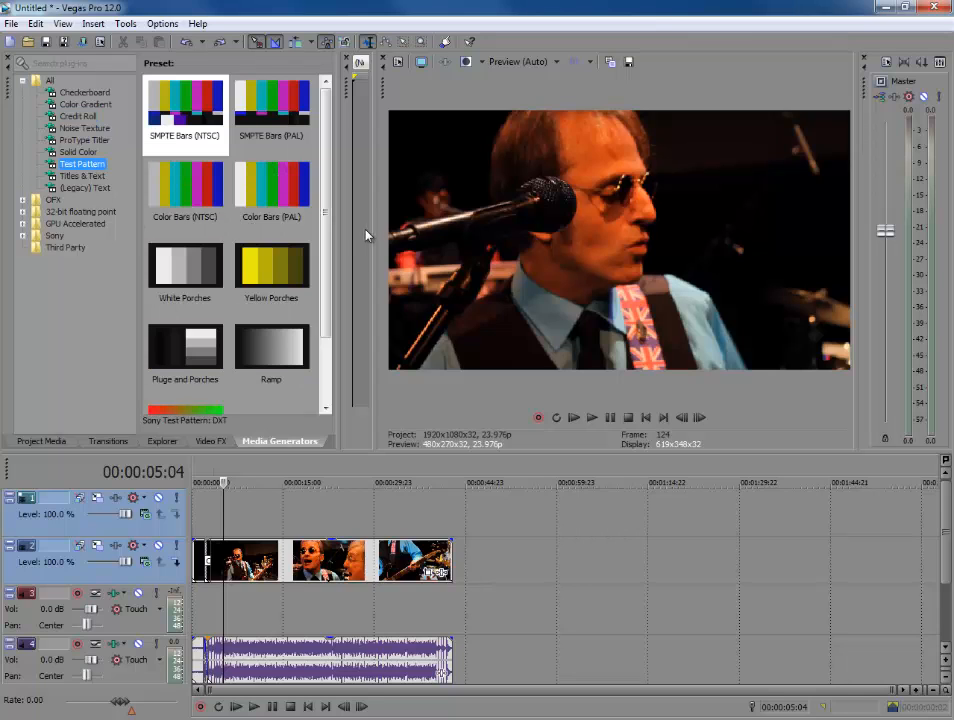
drag(334, 203, 335, 262)
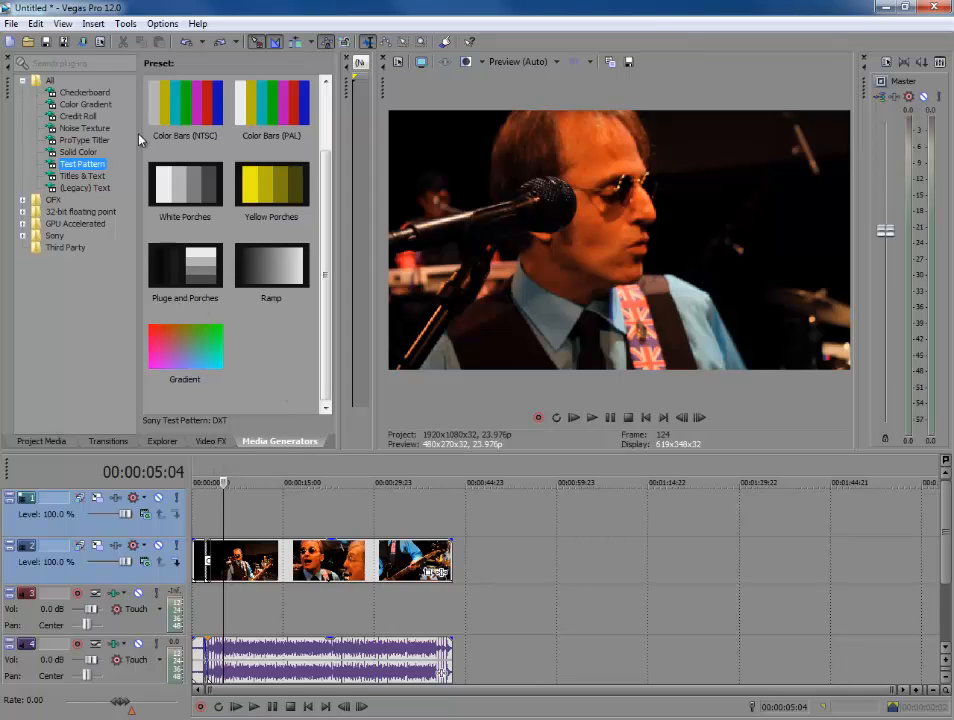
click(125, 24)
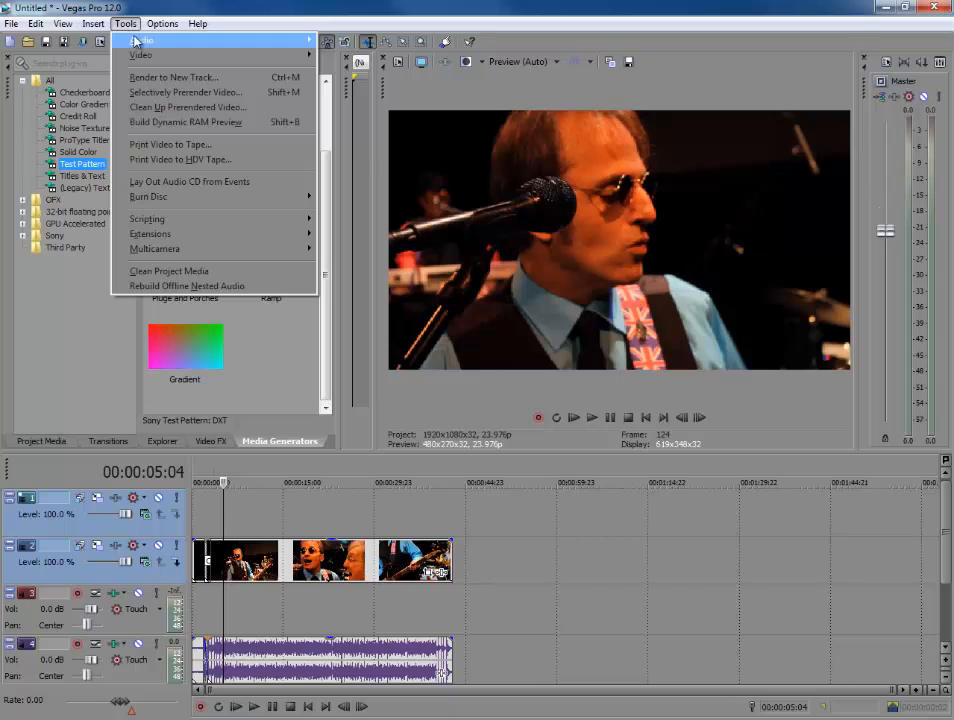
mouse_move(137, 40)
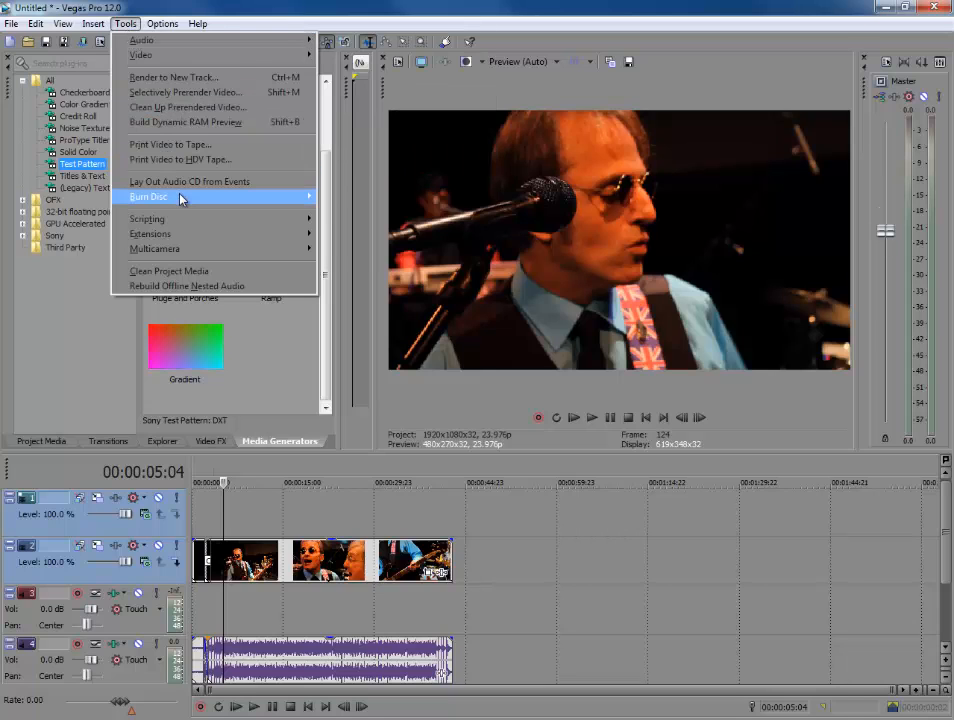
mouse_move(182, 198)
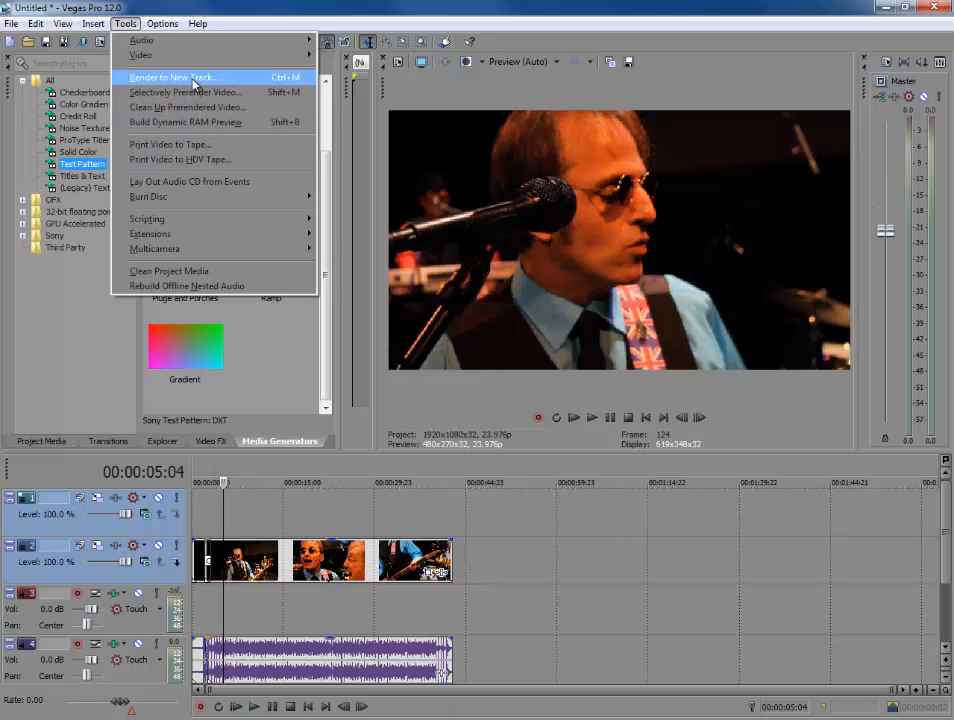
mouse_move(189, 60)
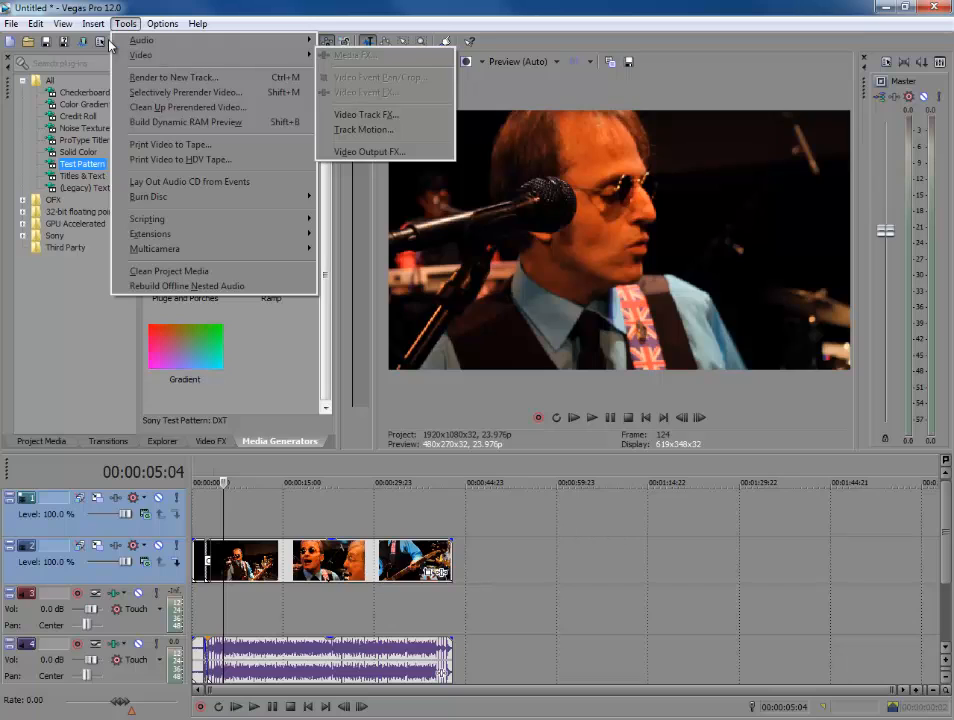
Insert an audio bus and an audio input bus into the project.
mouse_move(101, 30)
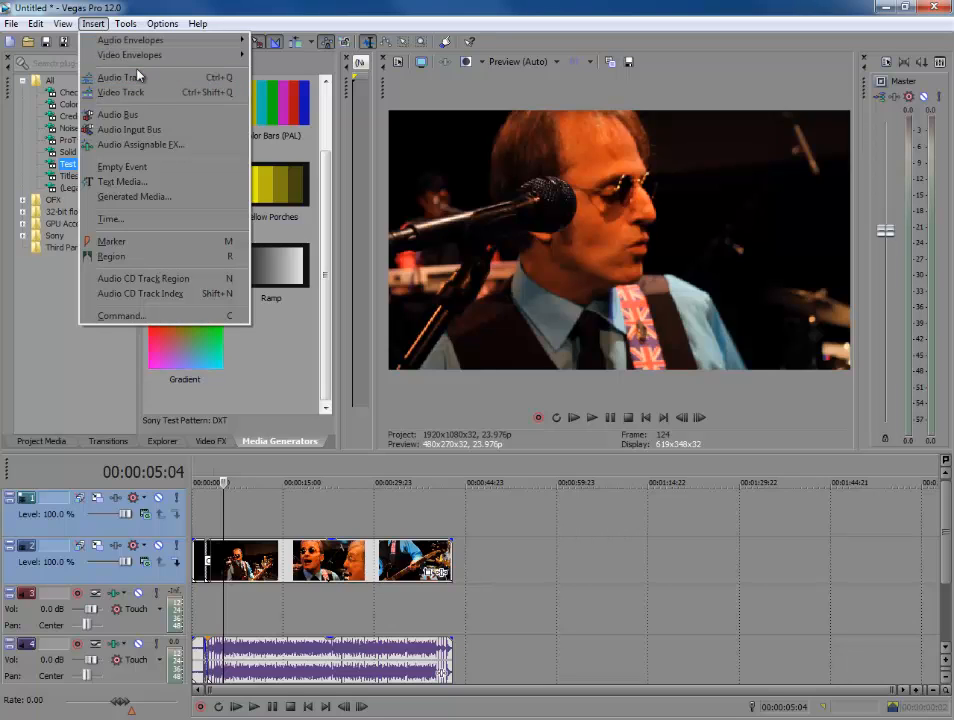
click(134, 114)
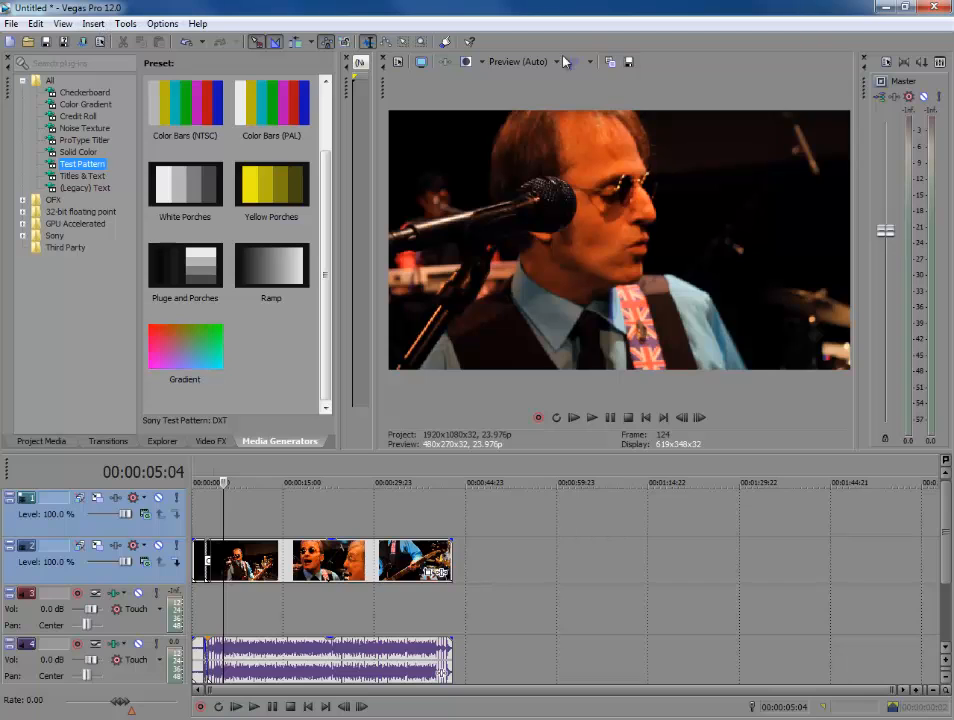
click(93, 23)
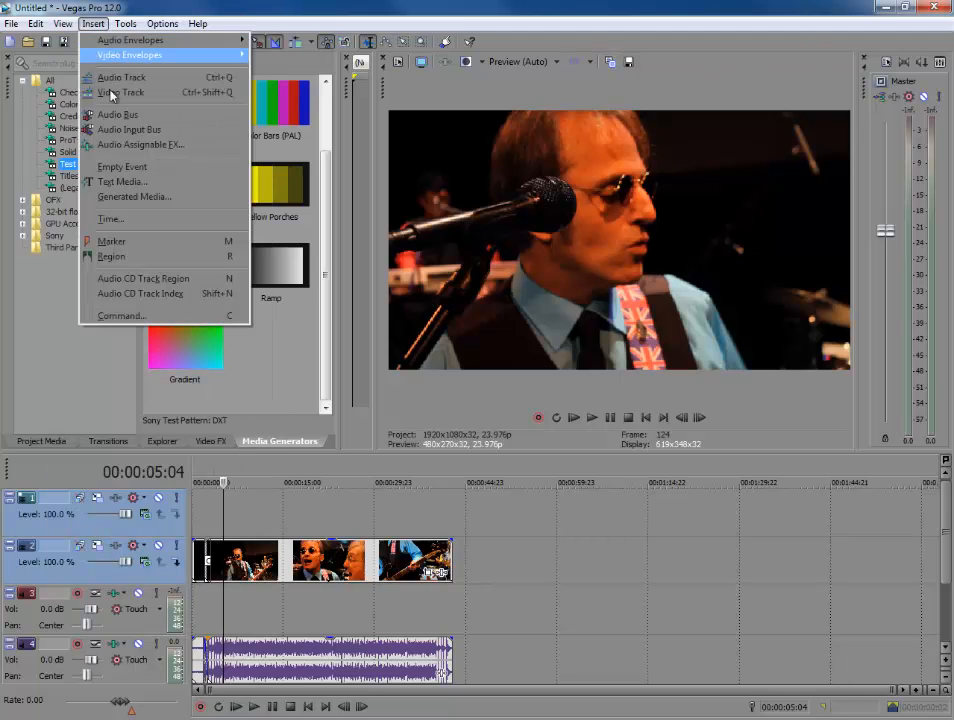
click(121, 130)
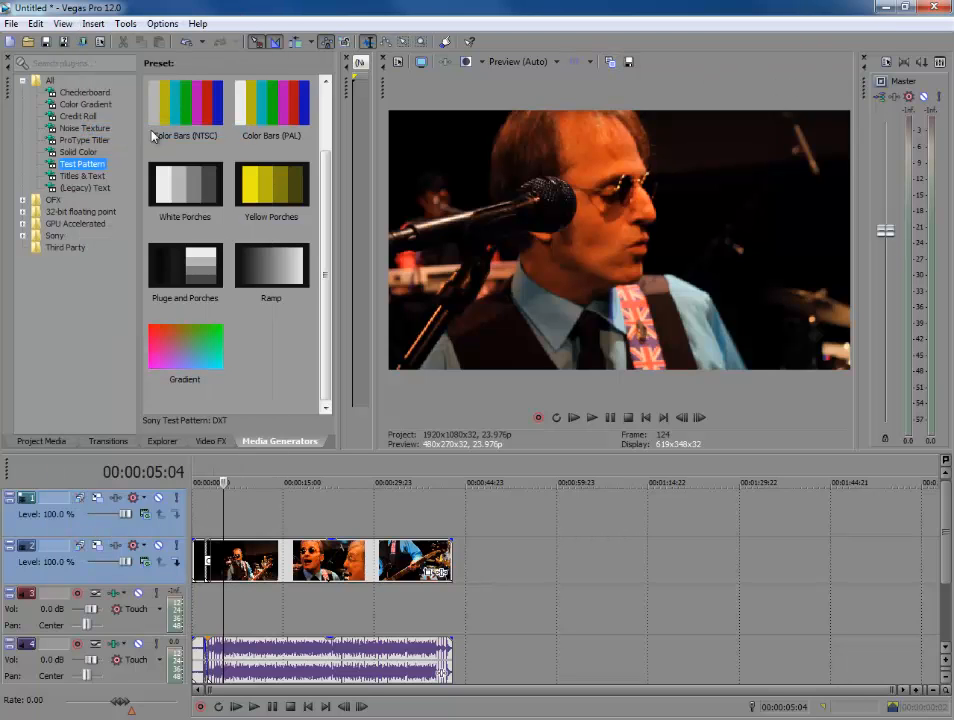
Browse the VST, Automatable and Sony plug-ins for an audio assignable effect and accept the chain without adding any.
click(93, 23)
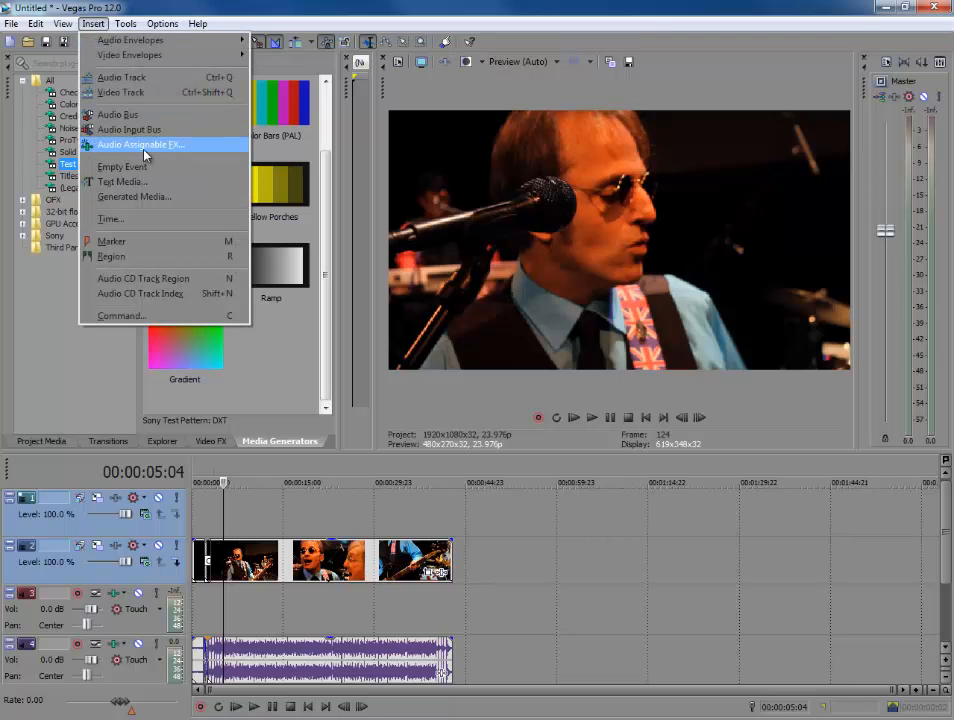
click(161, 151)
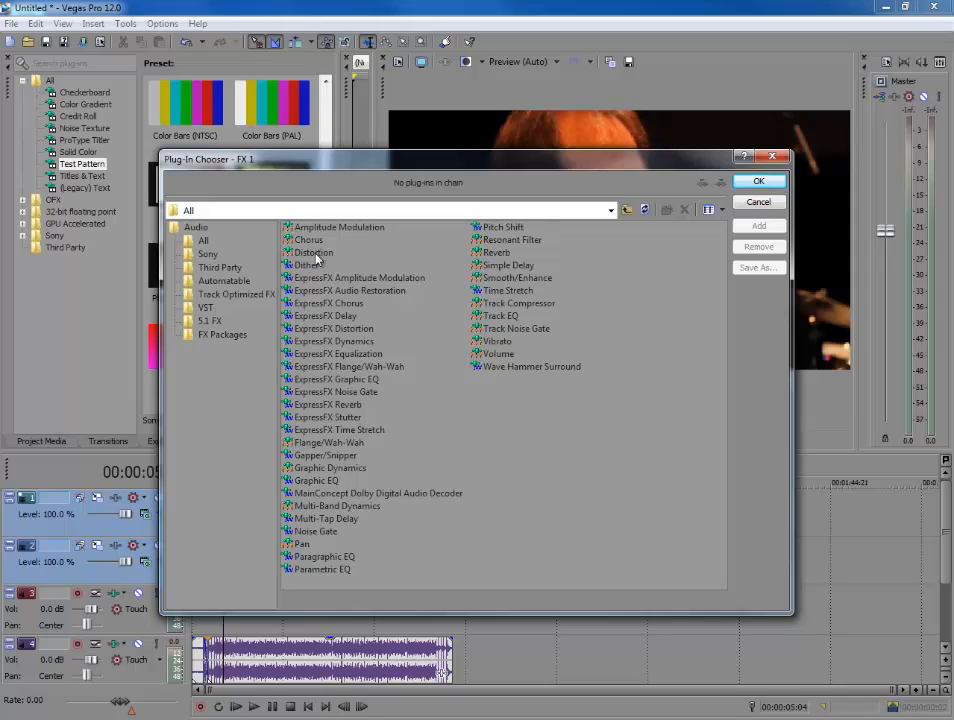
click(206, 307)
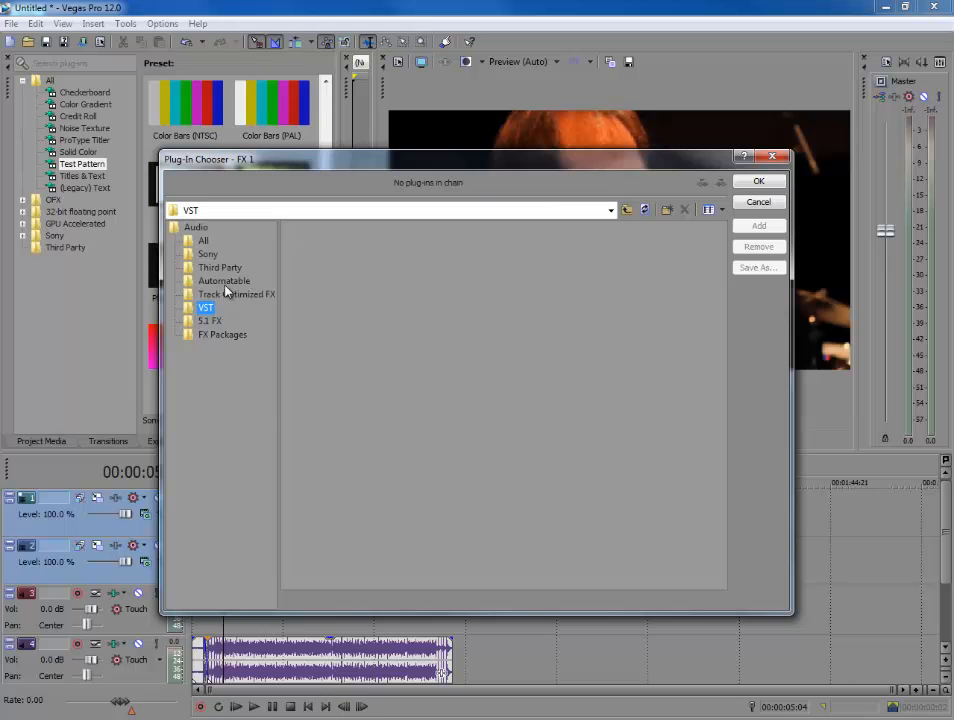
click(226, 281)
click(246, 256)
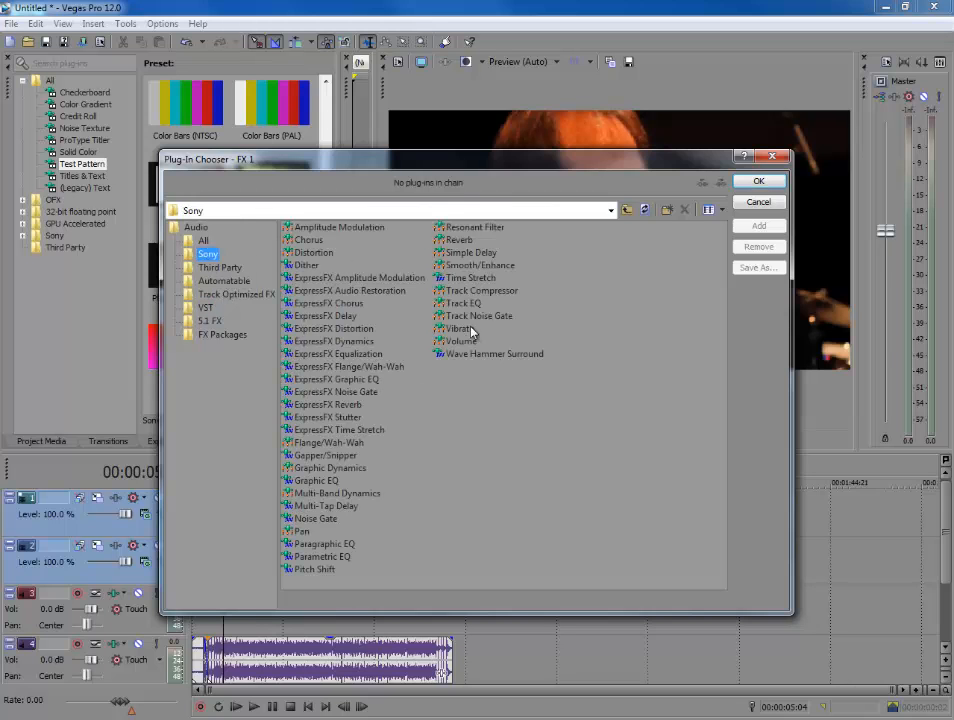
click(756, 182)
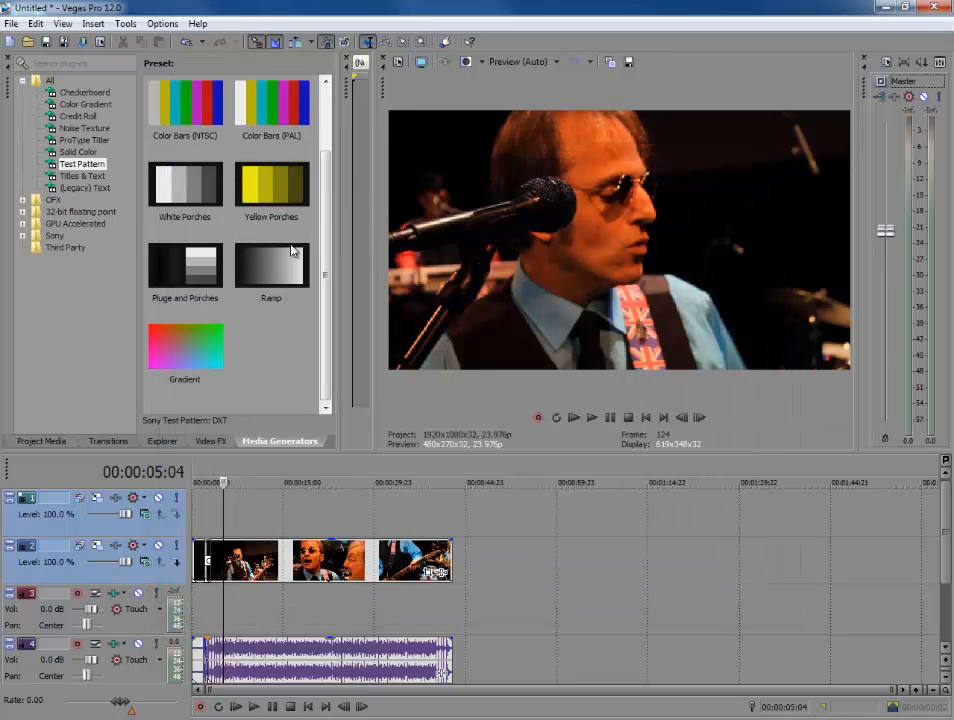
Insert default text media at 00:00:05:04 on video tracks 1 and 2 and play it.
click(126, 24)
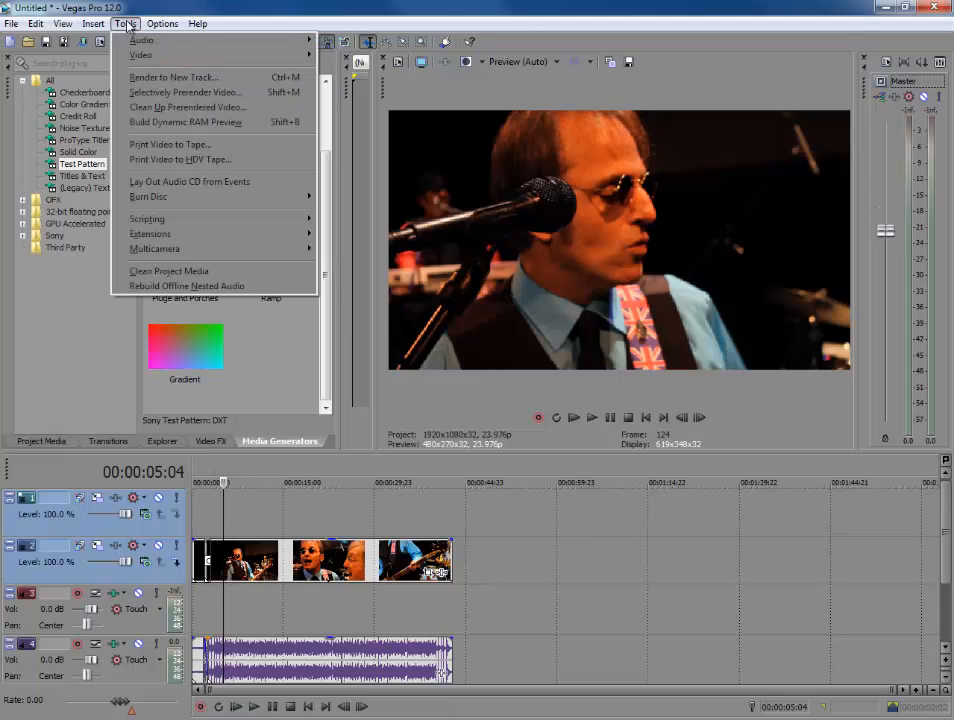
mouse_move(89, 26)
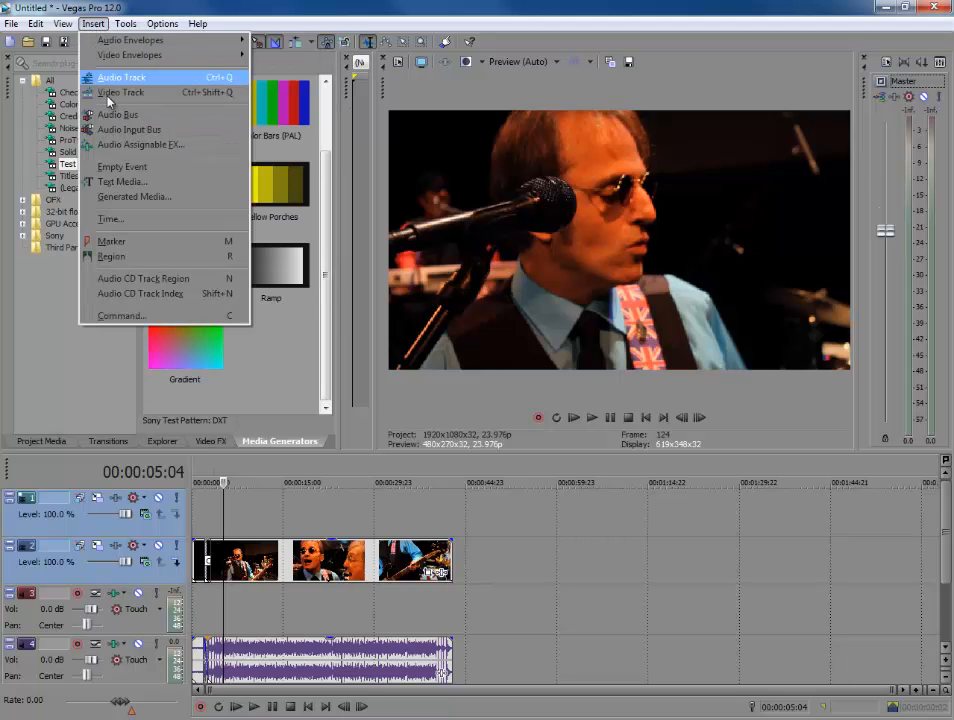
click(138, 186)
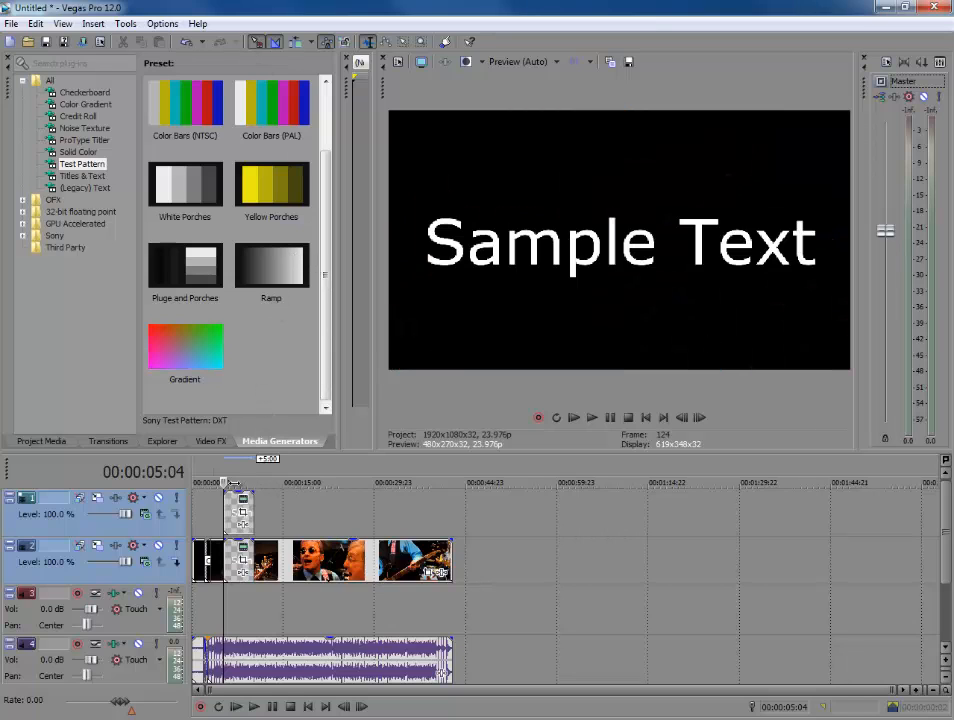
key(space)
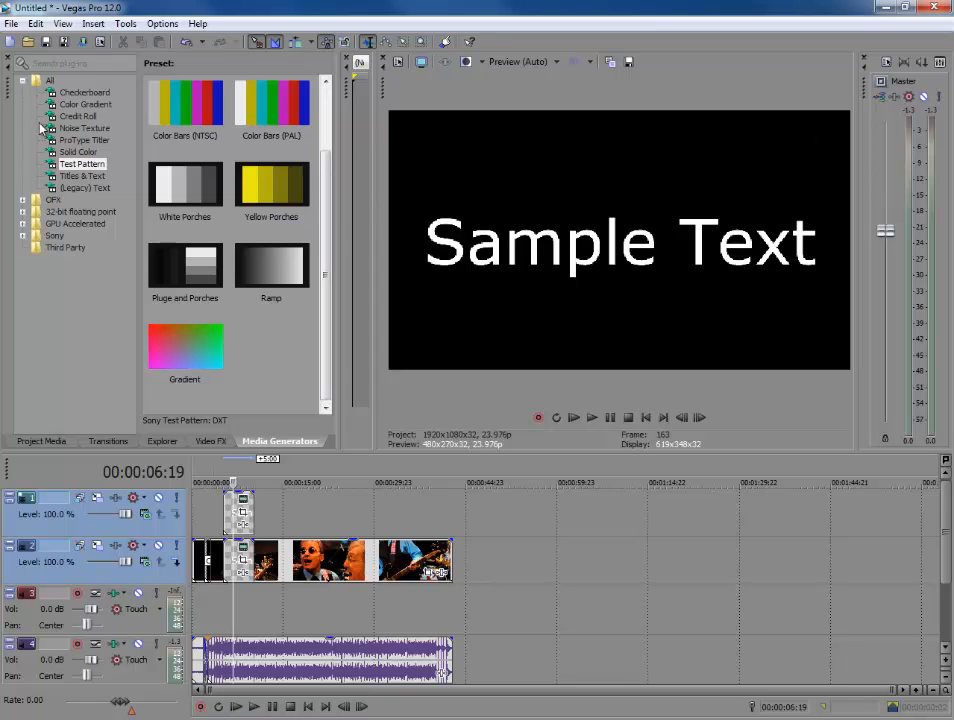
Place Sony Titles & Text 4 from the project media on track 1 at about 00:00:23 and preview it at 00:00:26:12.
click(22, 80)
click(42, 441)
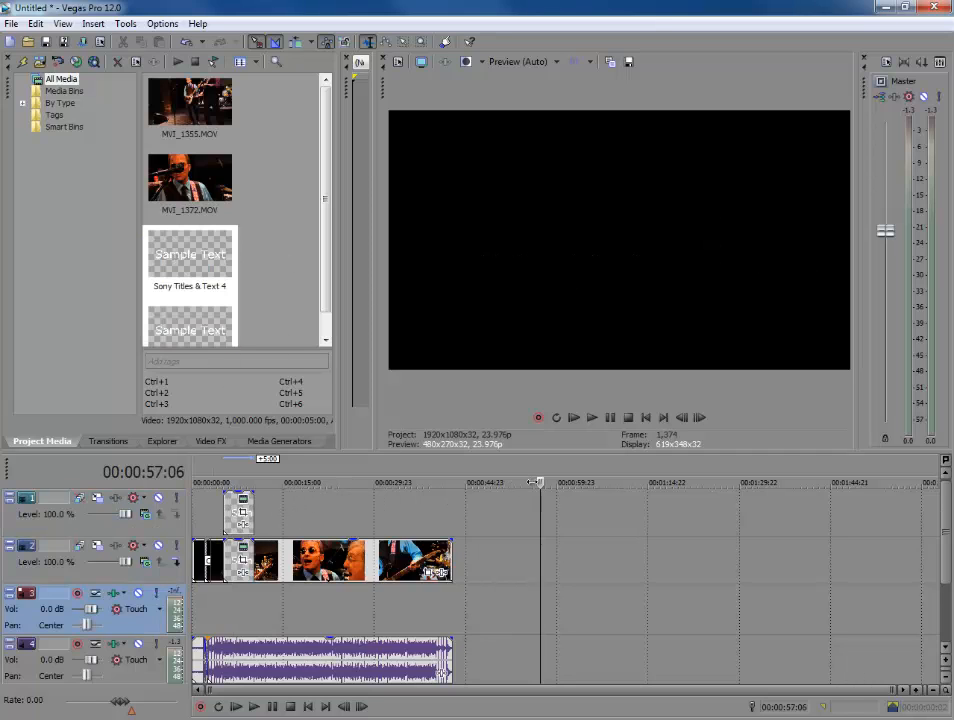
drag(533, 482, 373, 484)
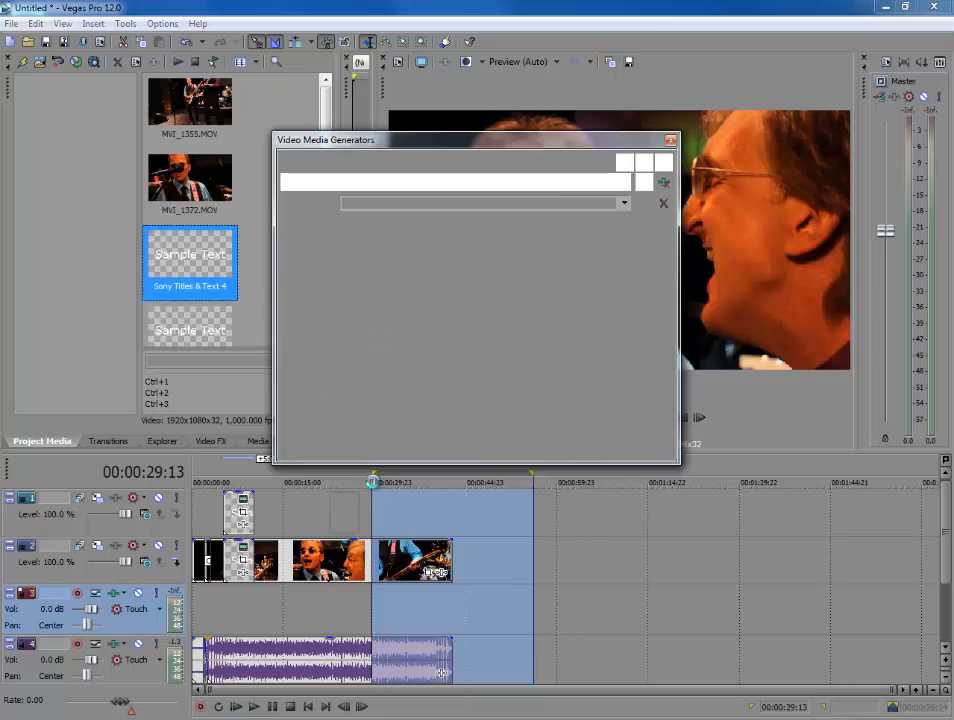
click(671, 141)
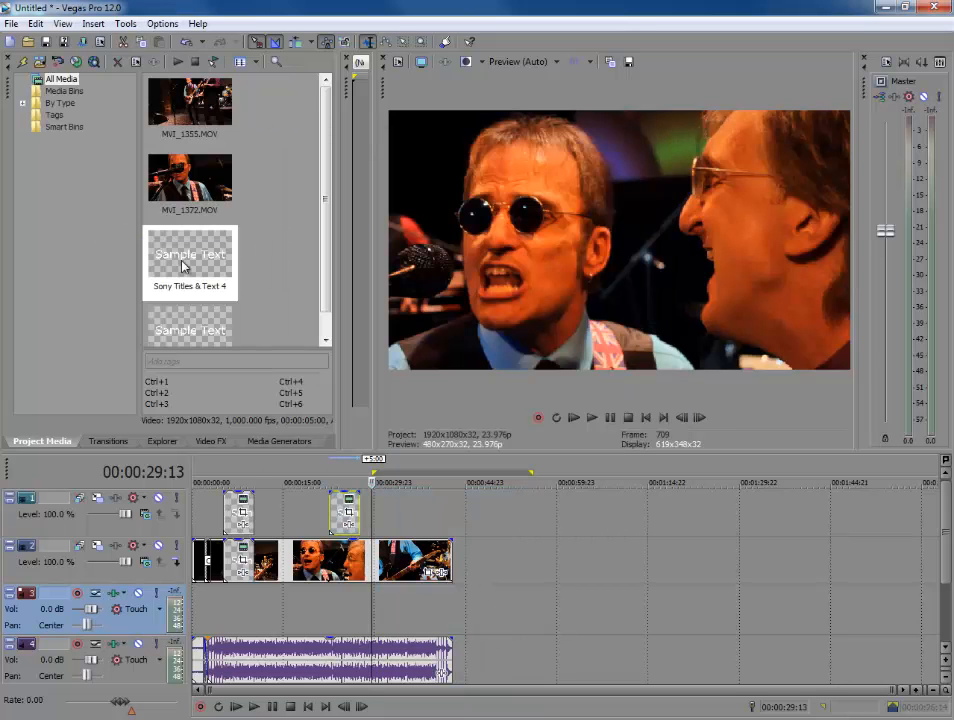
click(353, 516)
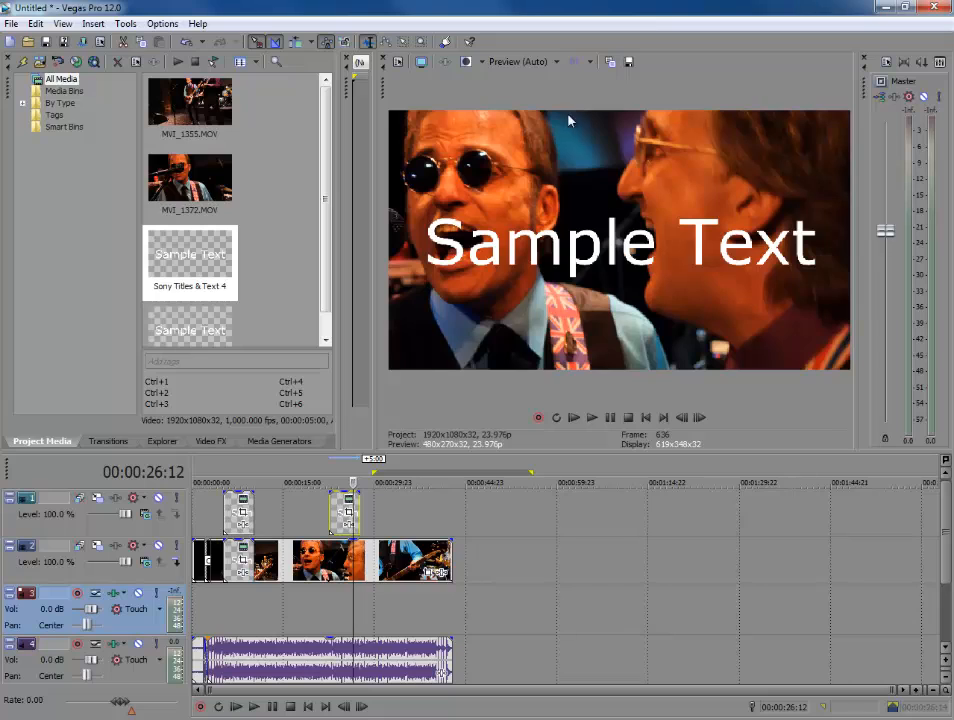
Try the Best (Full) preview quality and restore Preview (Auto).
click(556, 62)
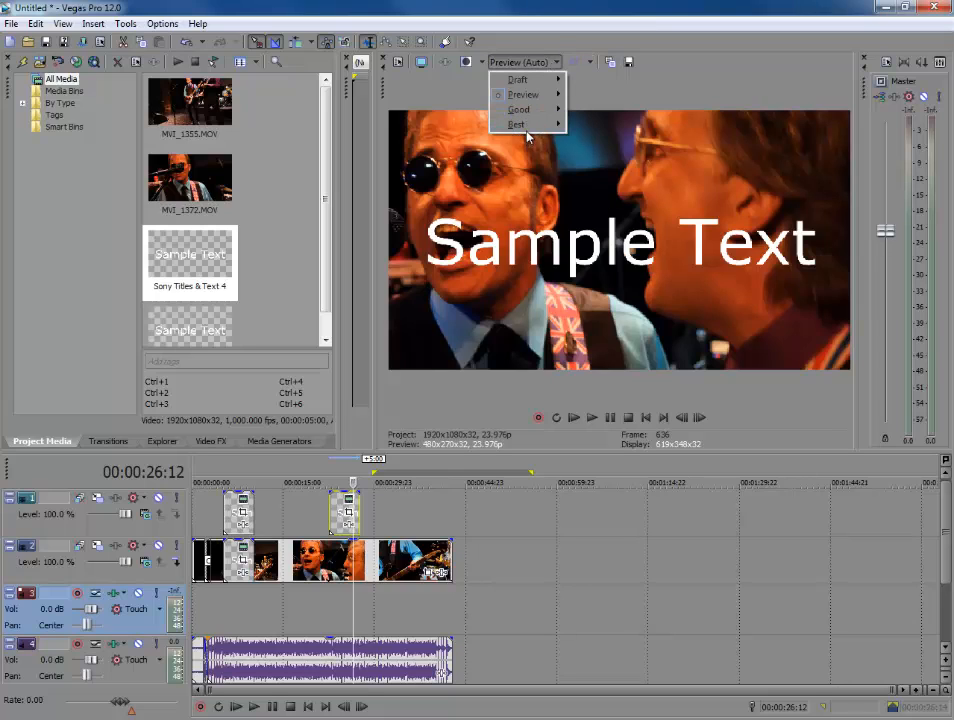
mouse_move(527, 128)
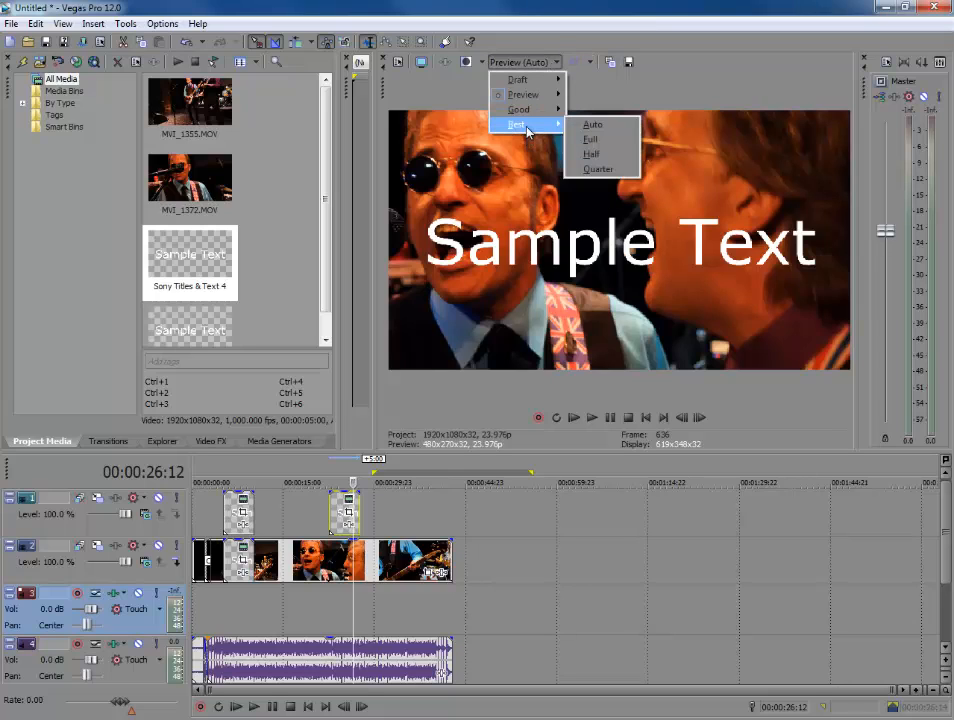
click(605, 140)
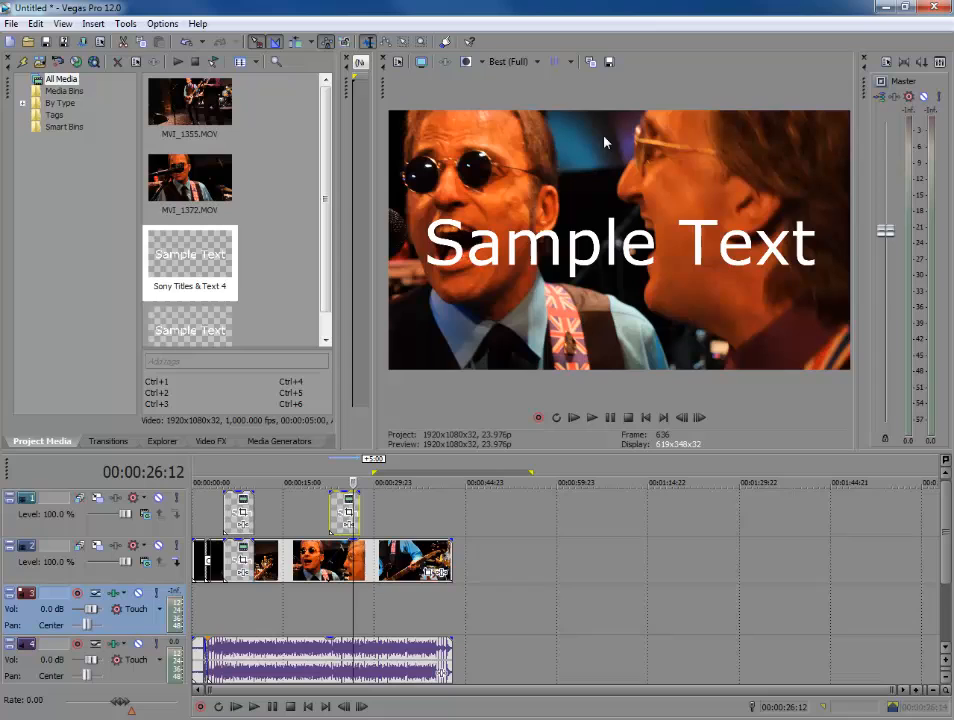
click(535, 62)
mouse_move(525, 95)
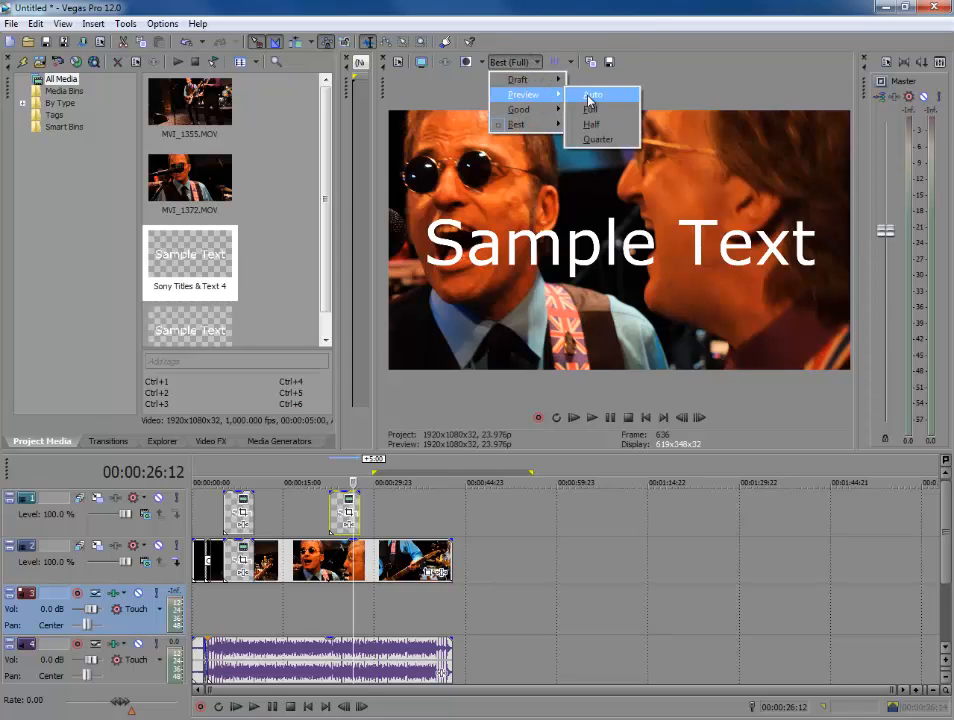
click(590, 96)
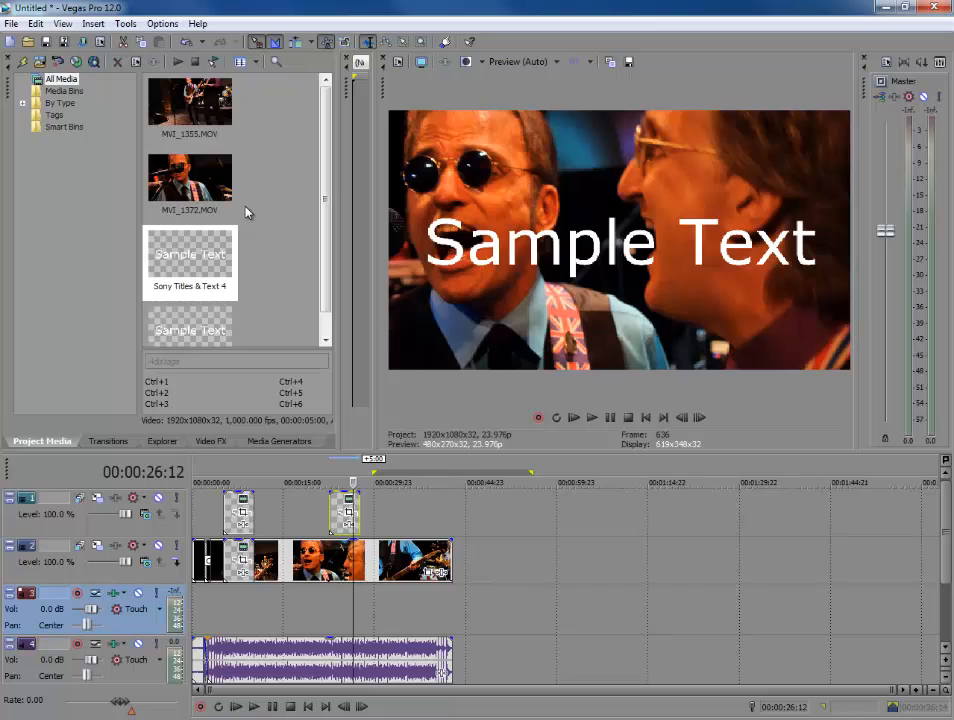
click(125, 24)
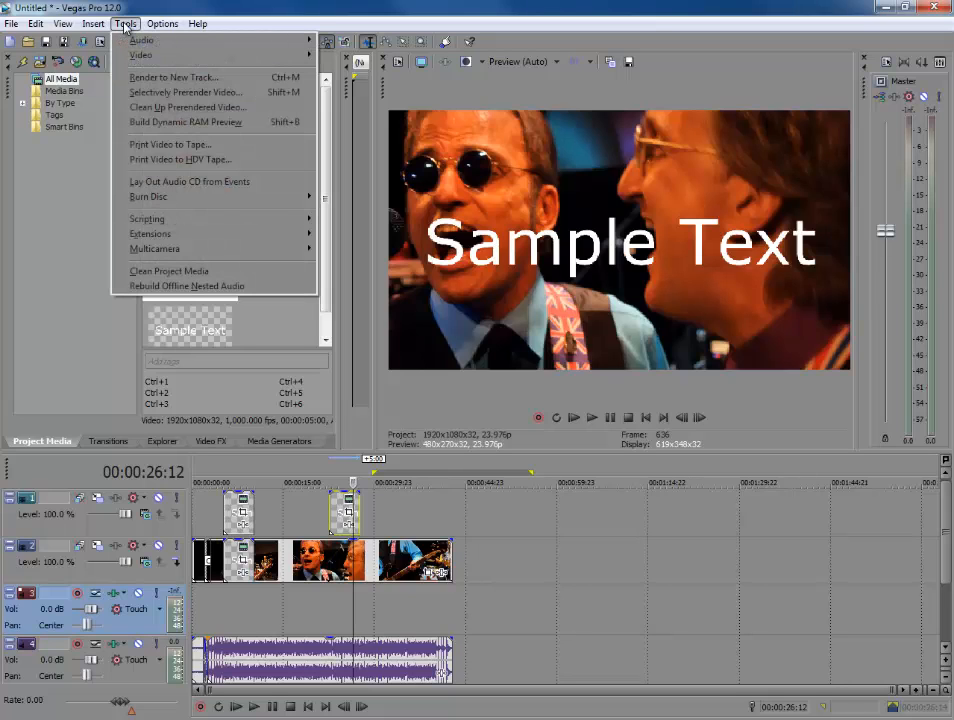
mouse_move(157, 26)
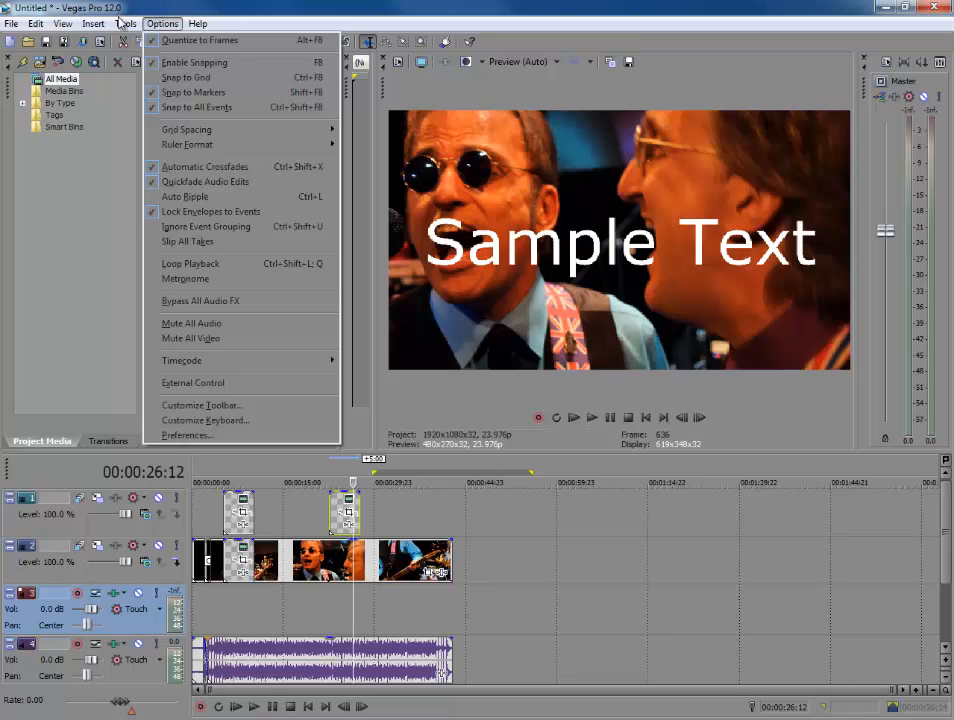
mouse_move(124, 24)
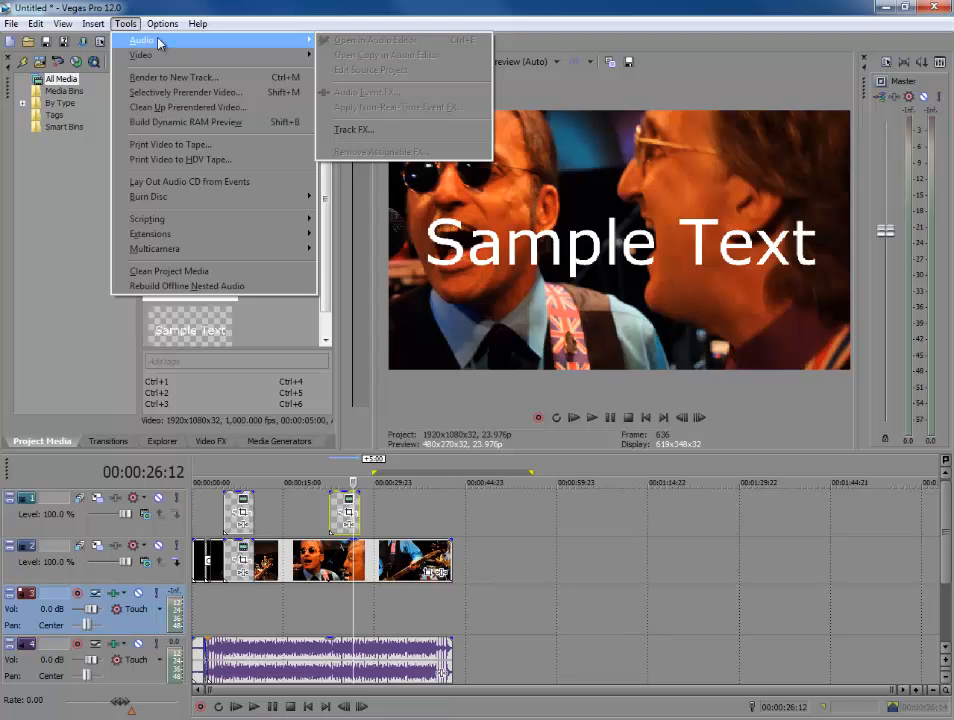
Show the Mixing Console, widen it until the audio, input, bus and master channels all fit, and close it.
mouse_move(90, 25)
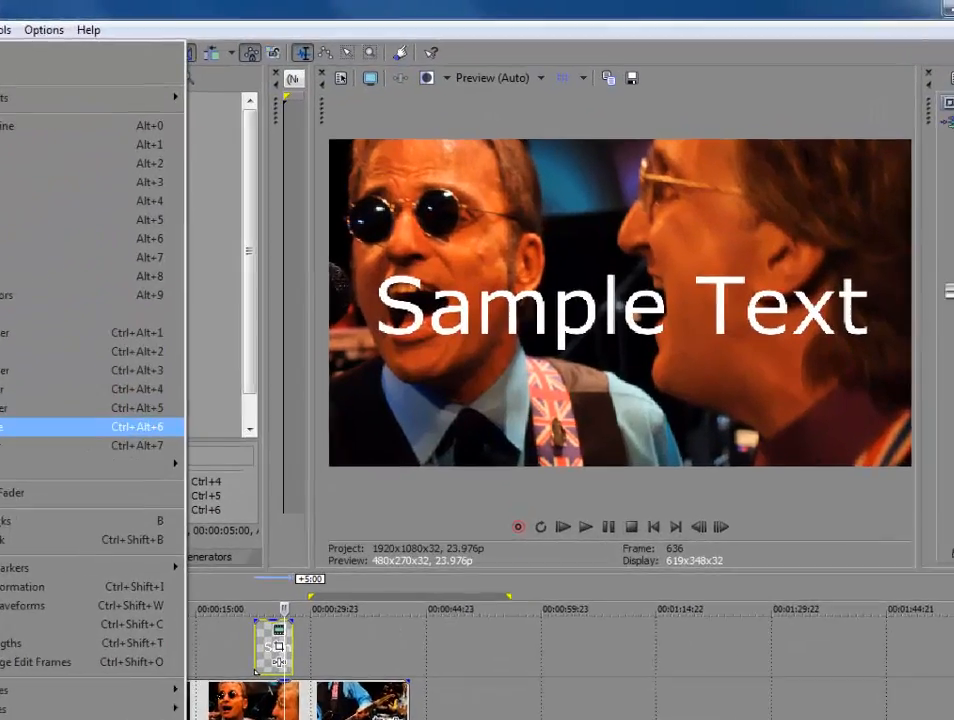
click(90, 426)
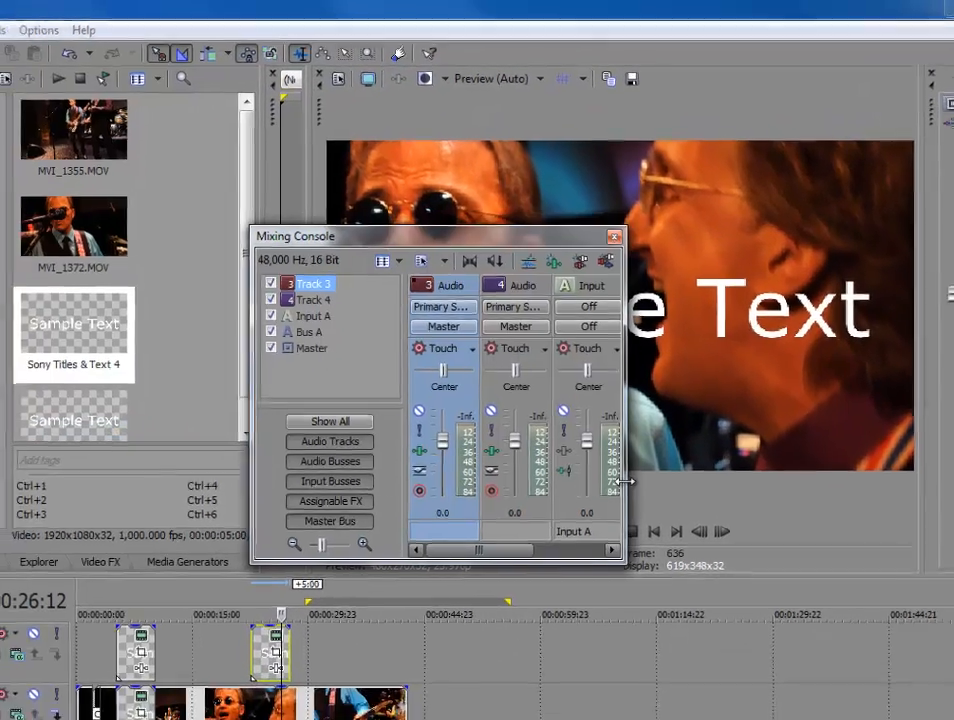
drag(625, 482, 909, 481)
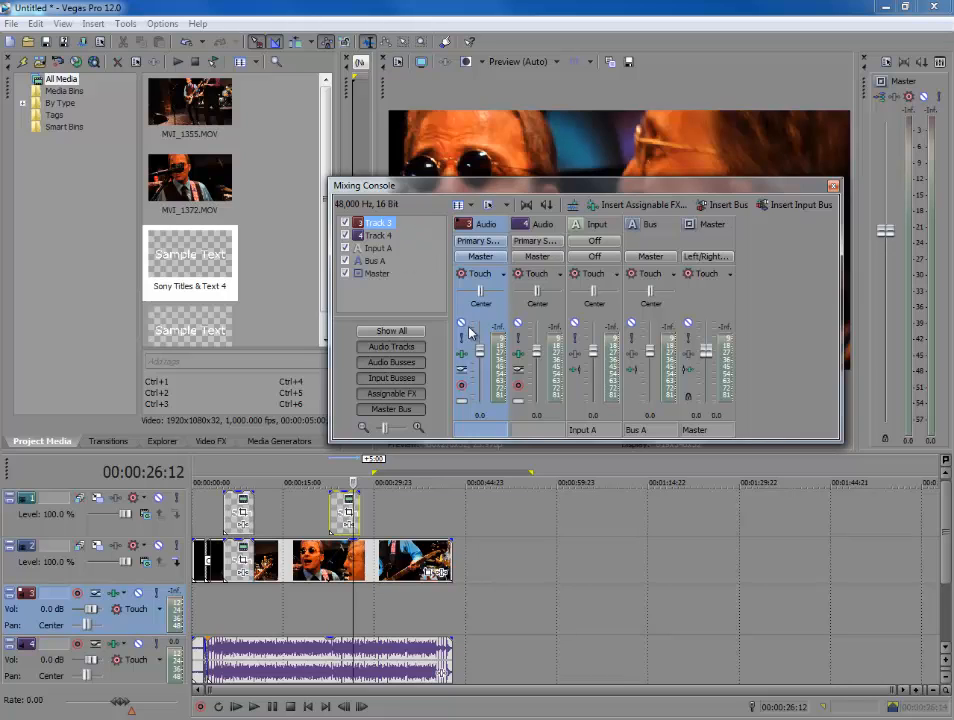
click(834, 188)
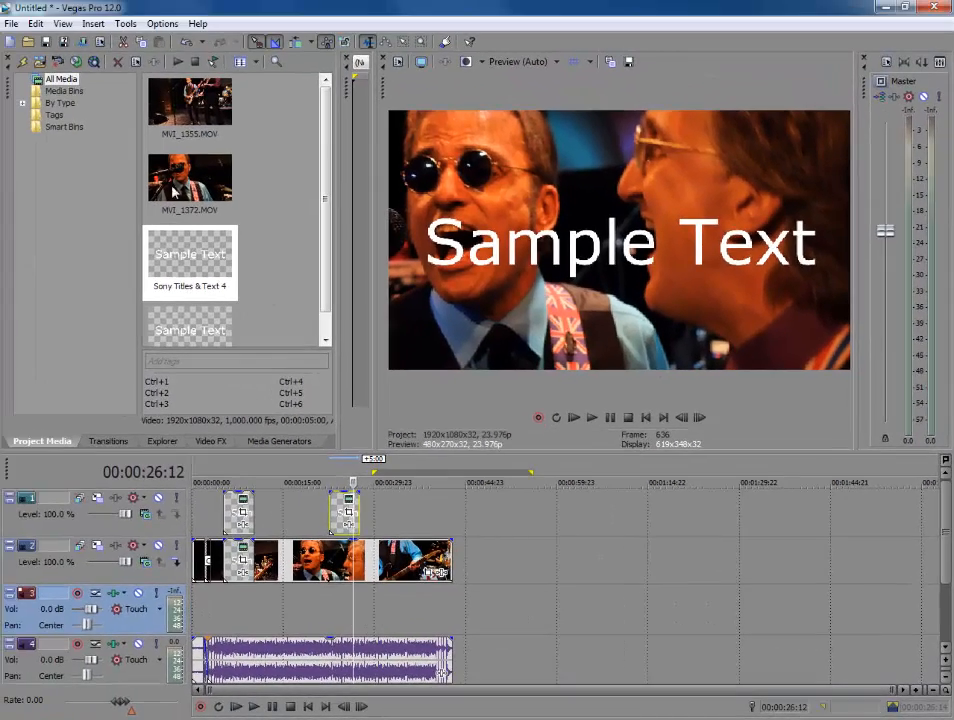
Move the playhead back to 00:00:24:18 within the second text event on track 1 to preview that frame.
click(126, 24)
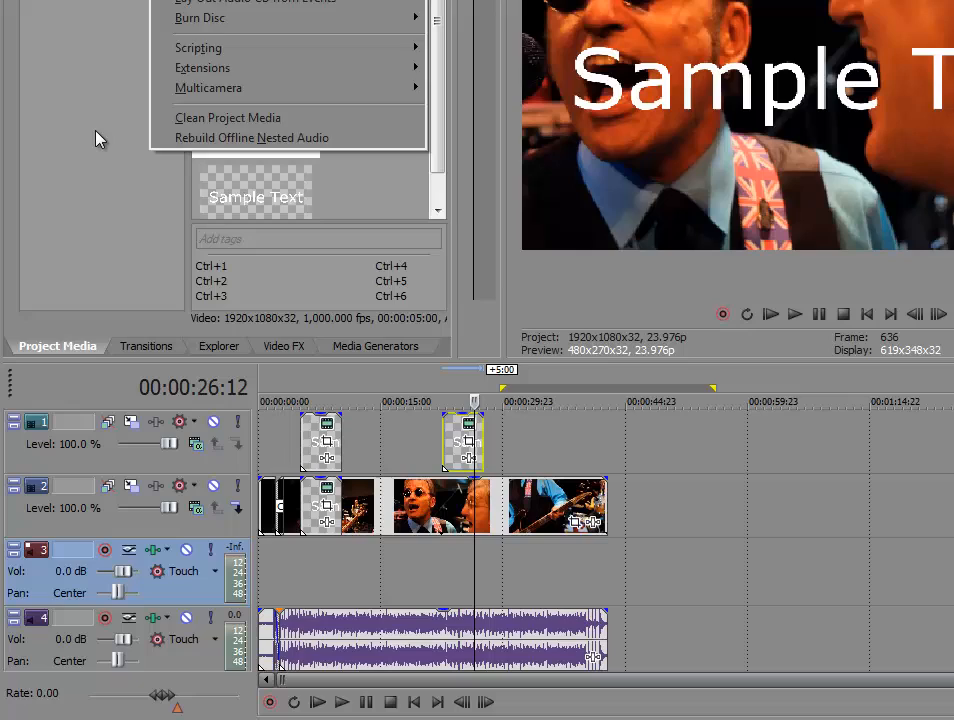
click(97, 139)
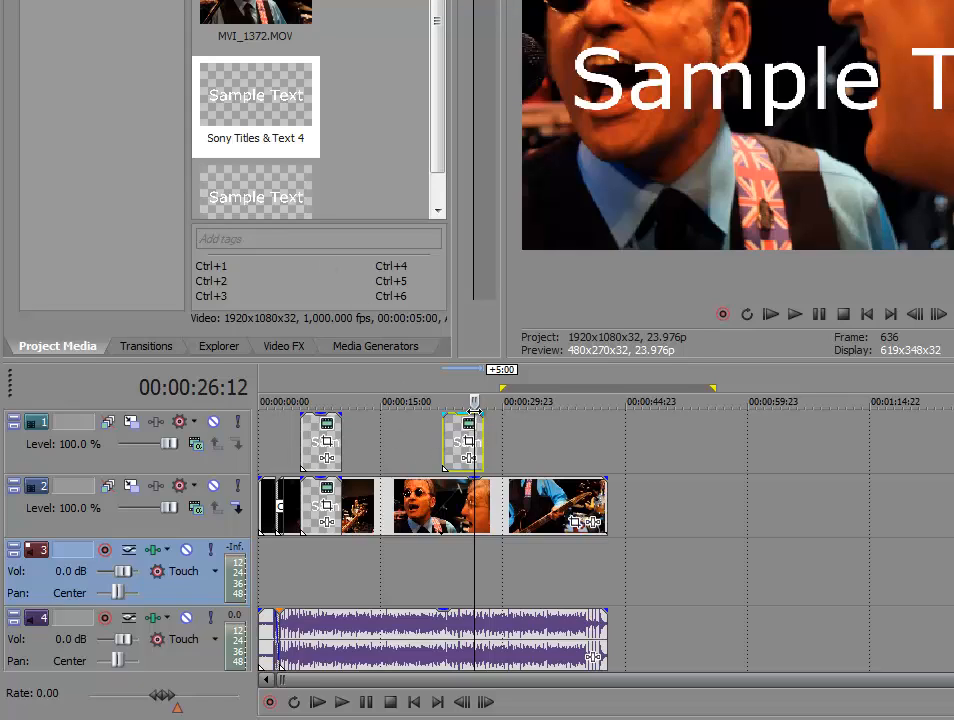
drag(474, 400, 460, 401)
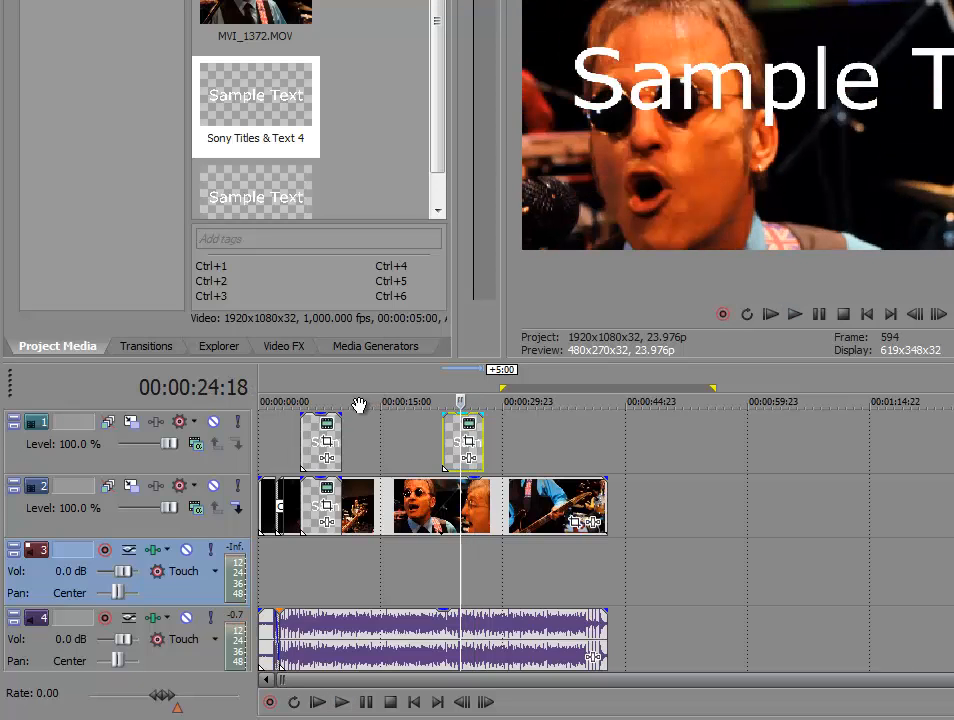